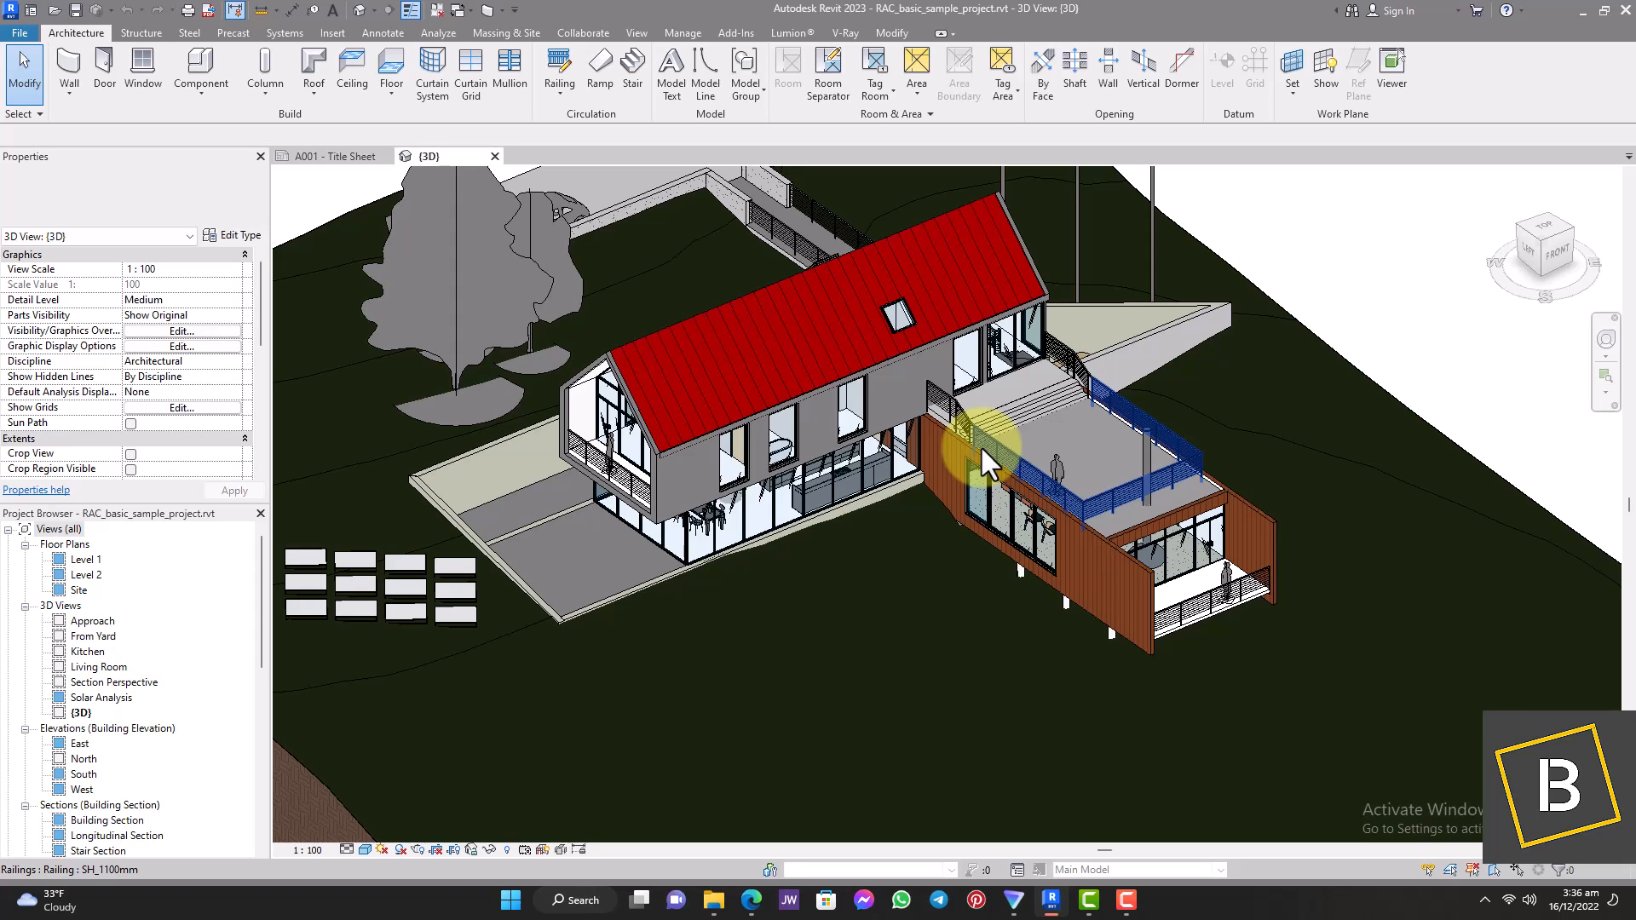
pyautogui.press('Tab')
pyautogui.press('Tab')
pyautogui.press('Tab')
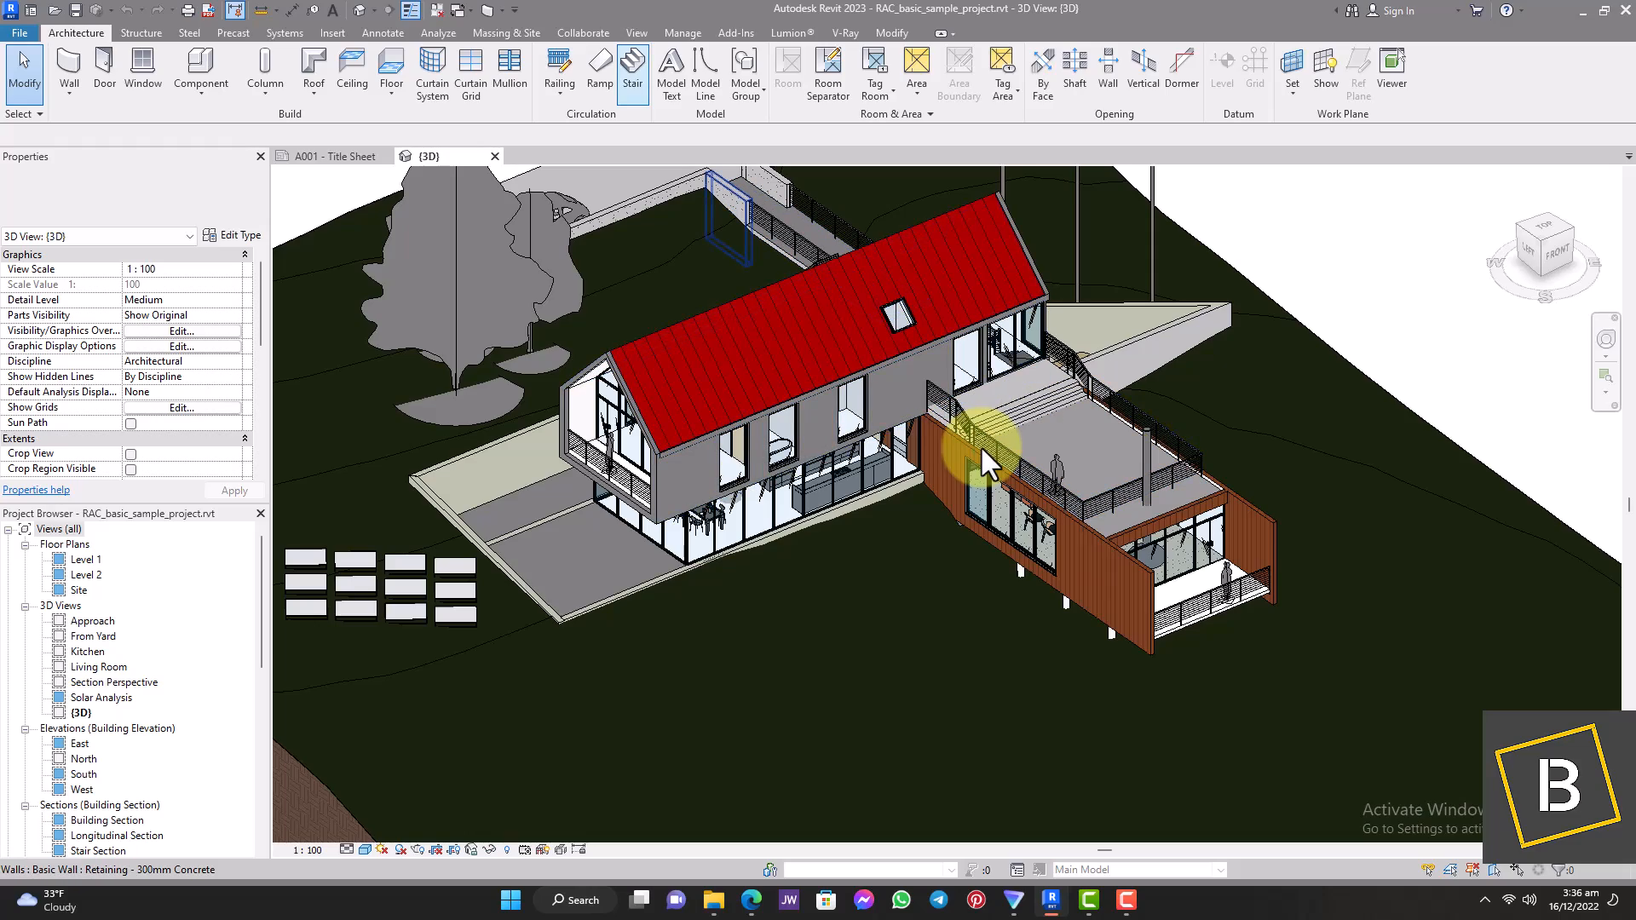
pyautogui.click(683, 33)
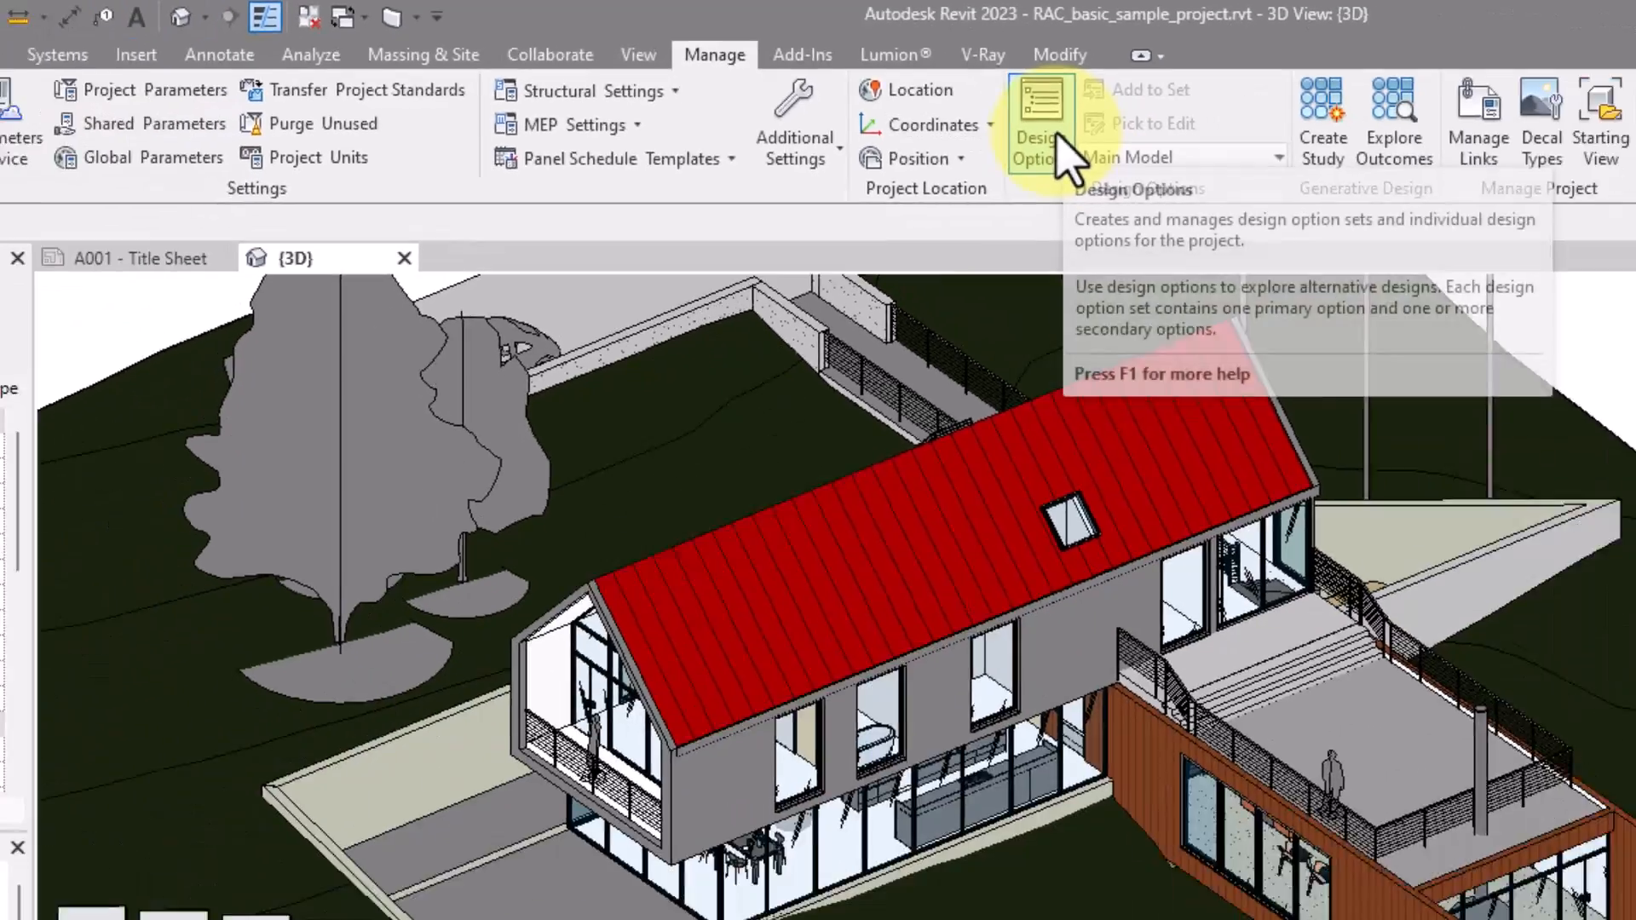
pyautogui.click(1048, 136)
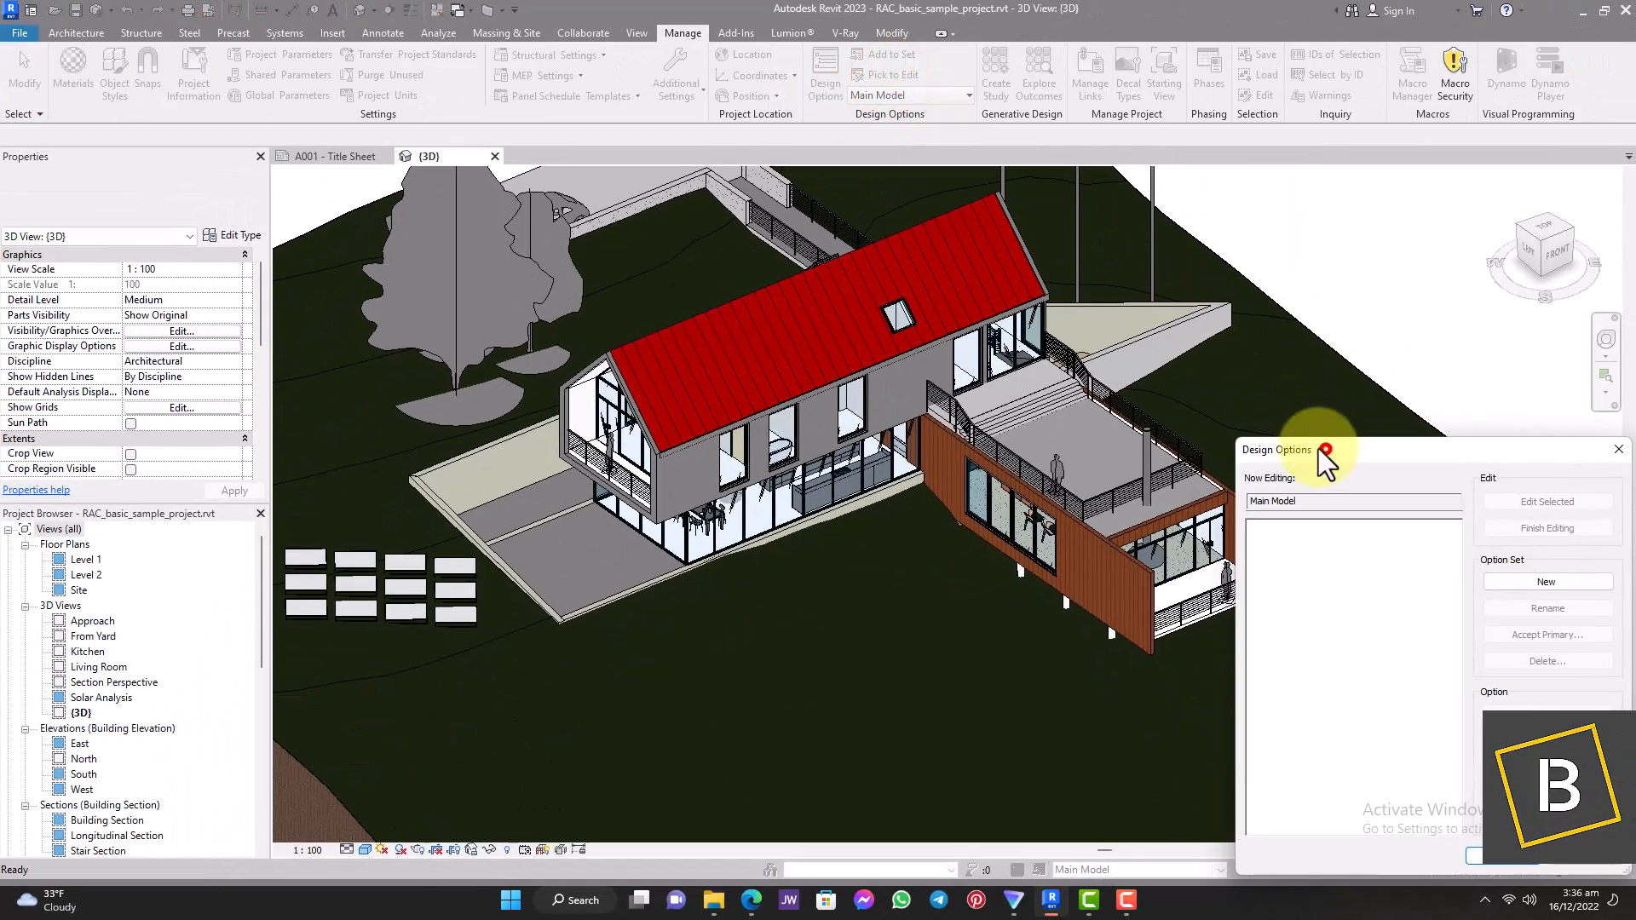
pyautogui.moveTo(1323, 451); pyautogui.dragTo(922, 325)
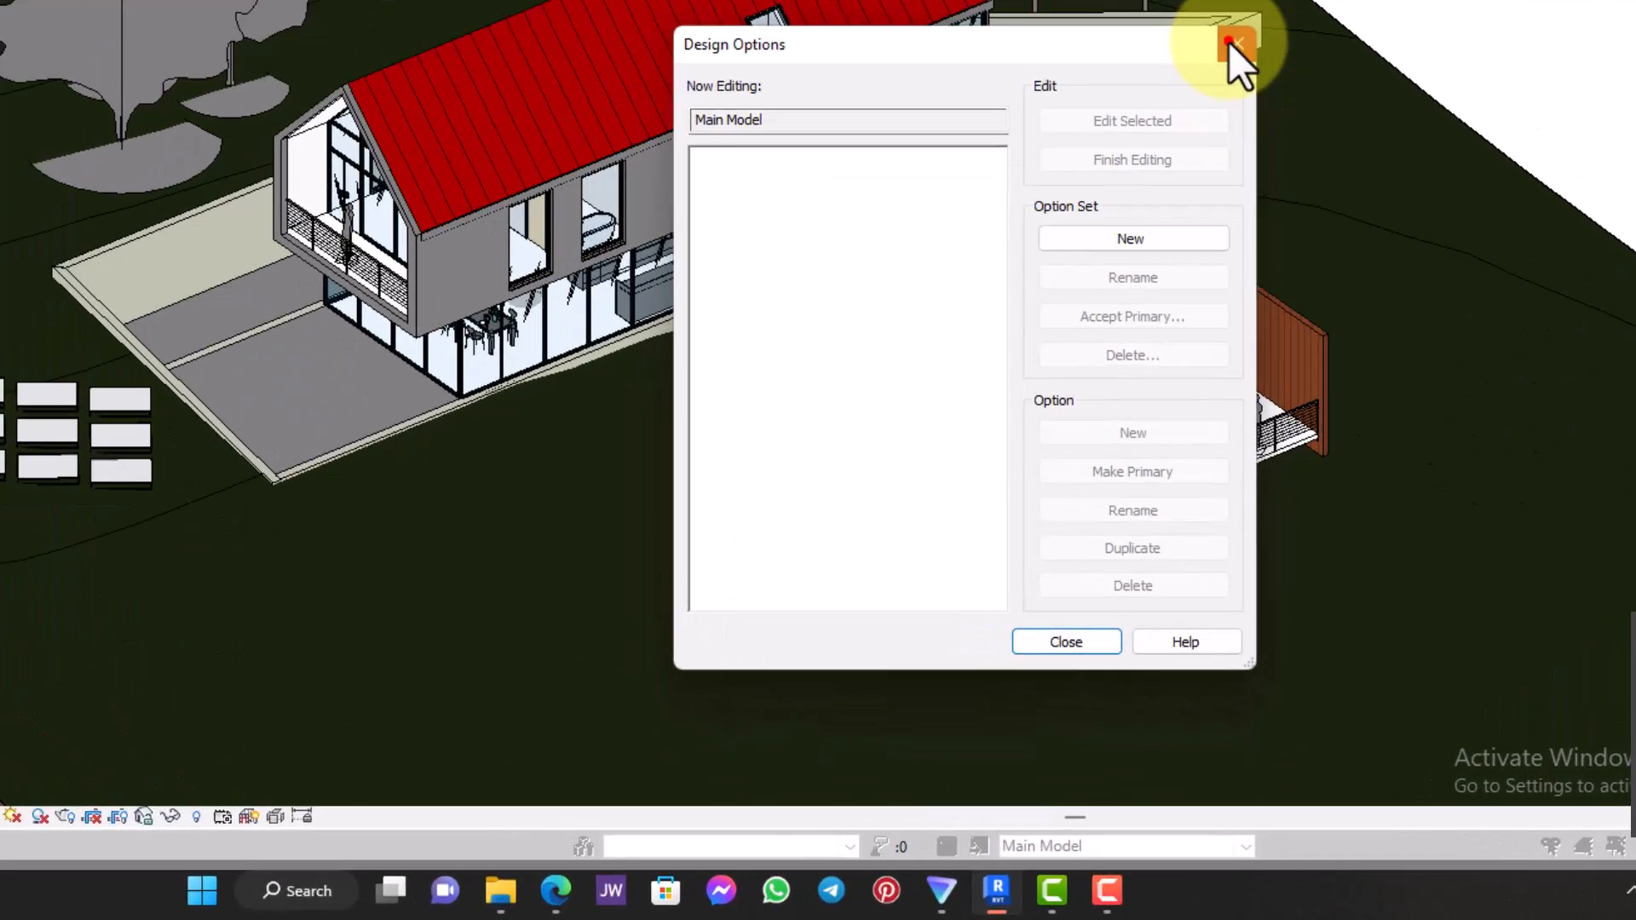
pyautogui.click(1215, 324)
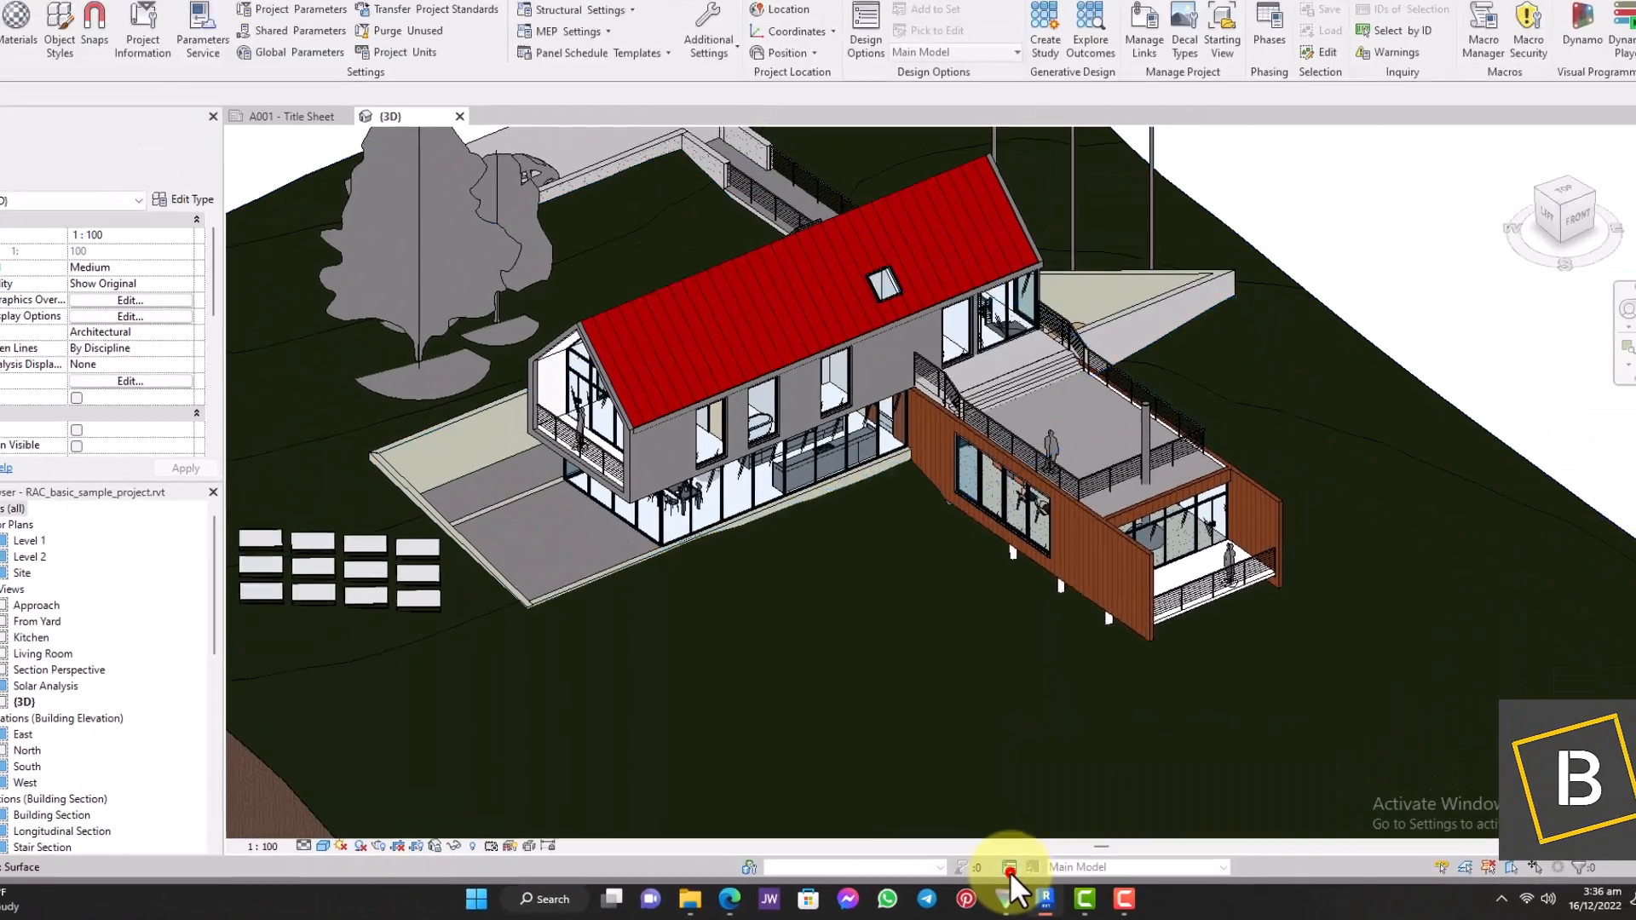
# Create a new design option set and add a second option to it
pyautogui.click(797, 799)
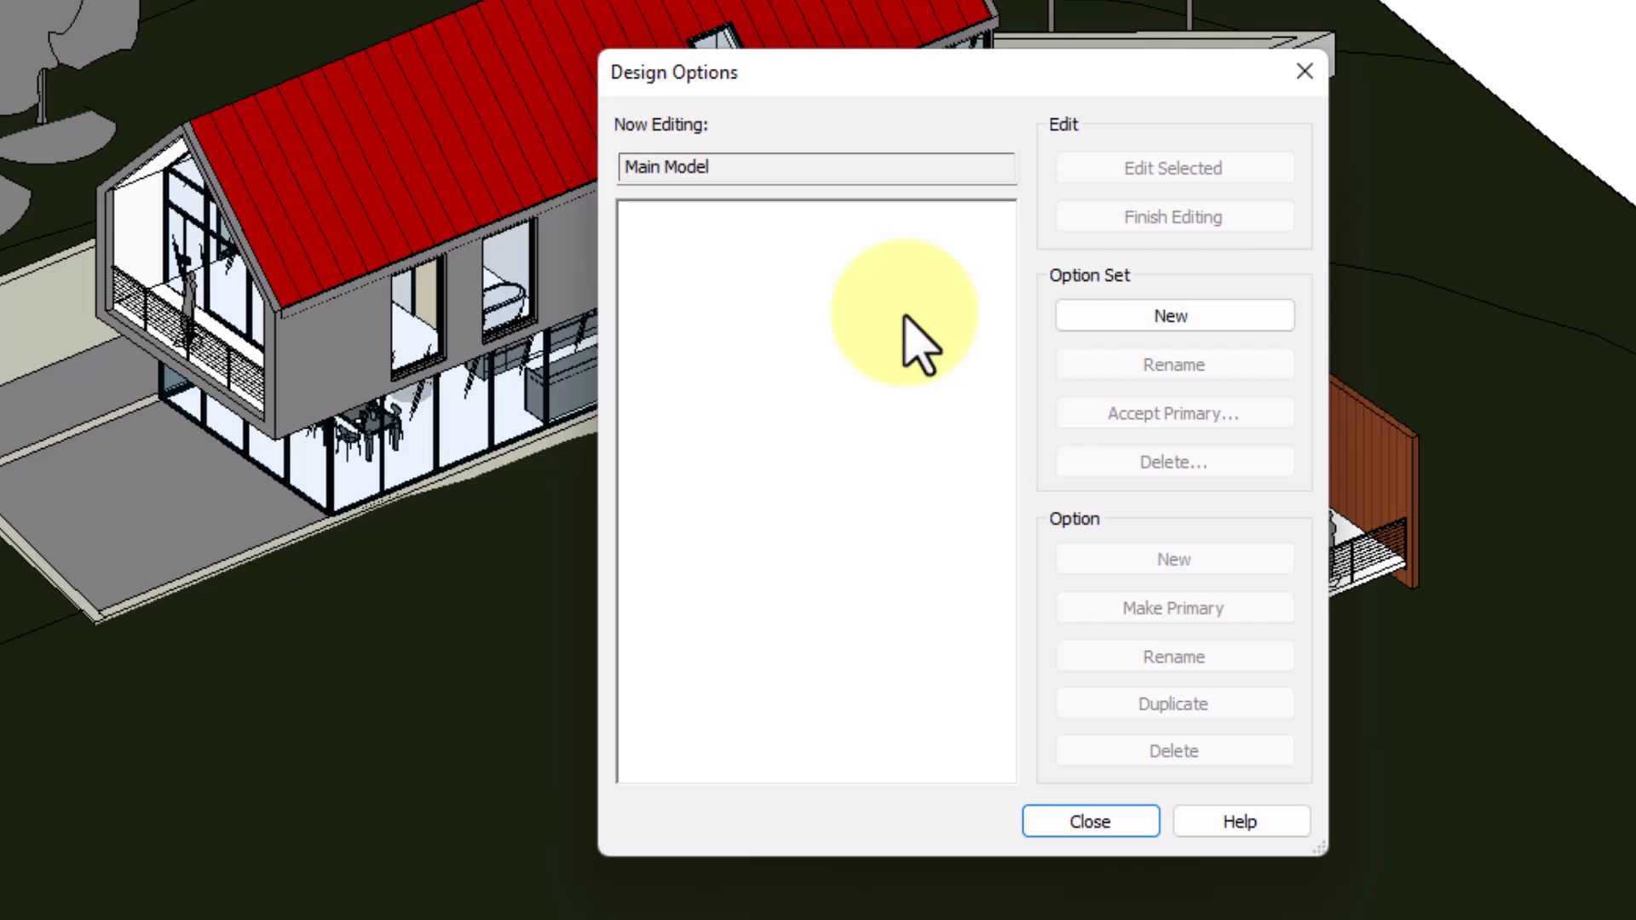
pyautogui.click(1191, 313)
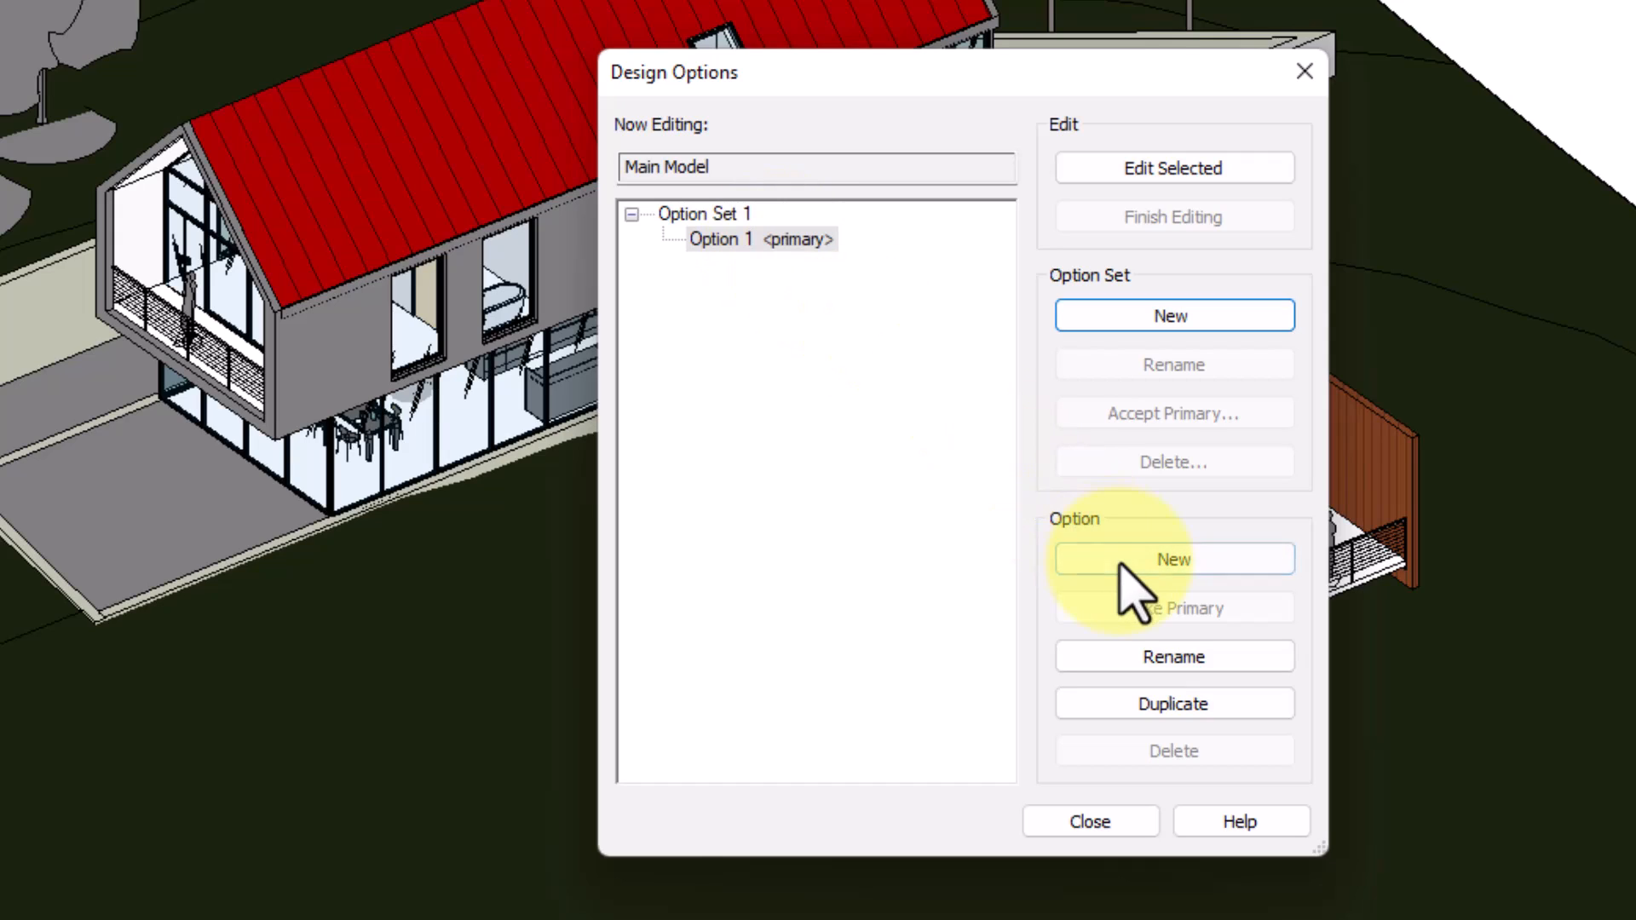
pyautogui.click(1155, 575)
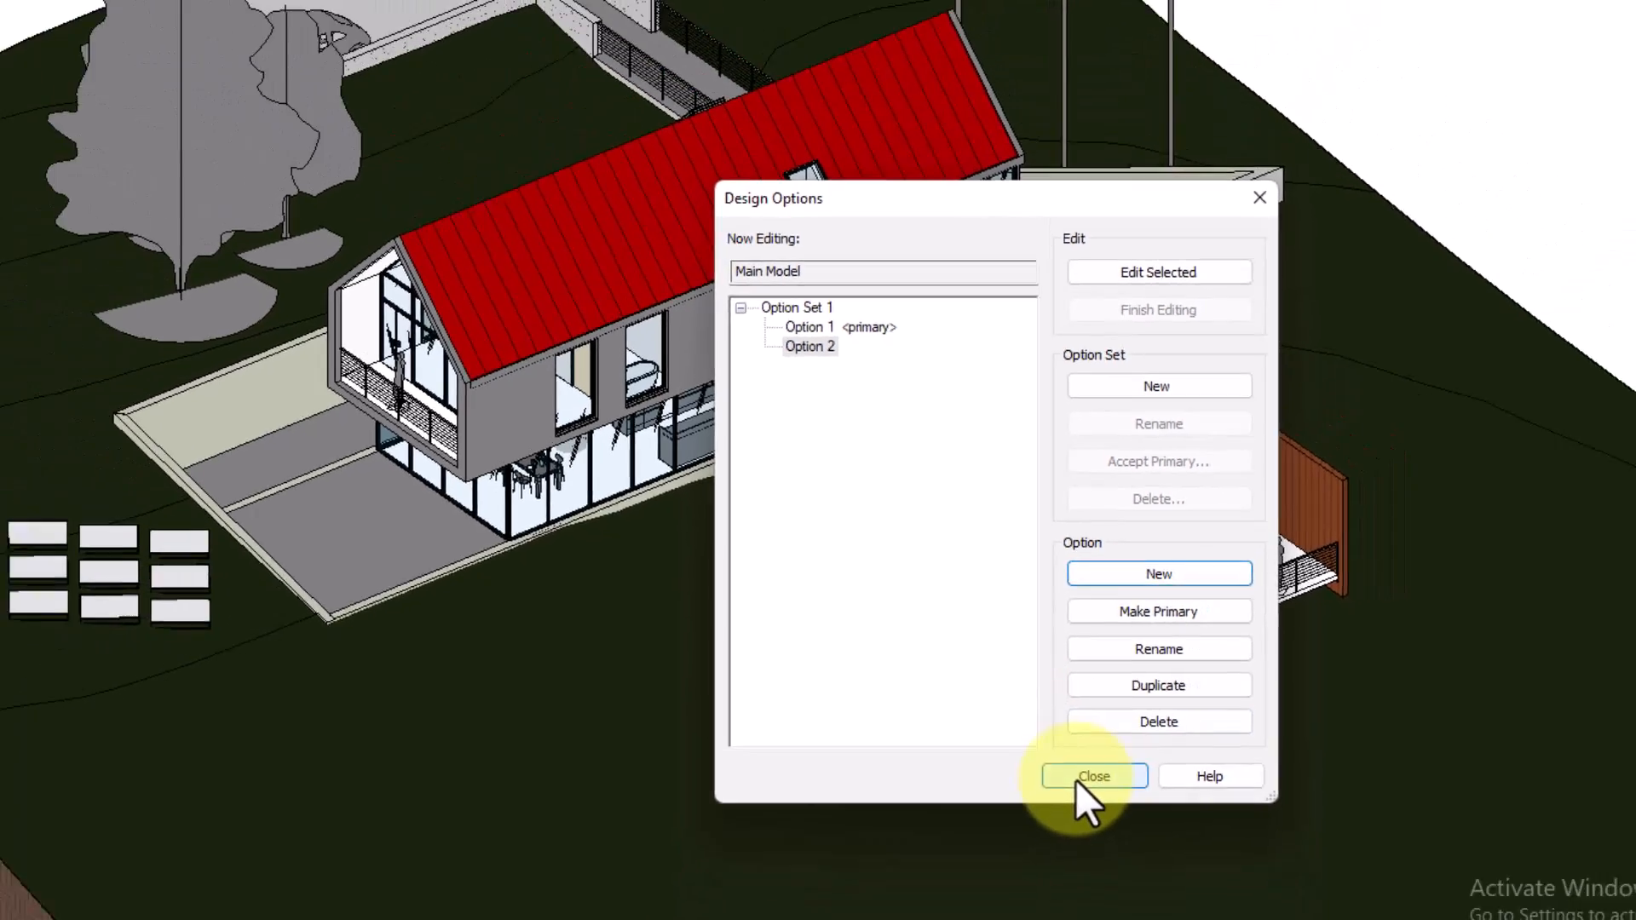
pyautogui.click(1090, 821)
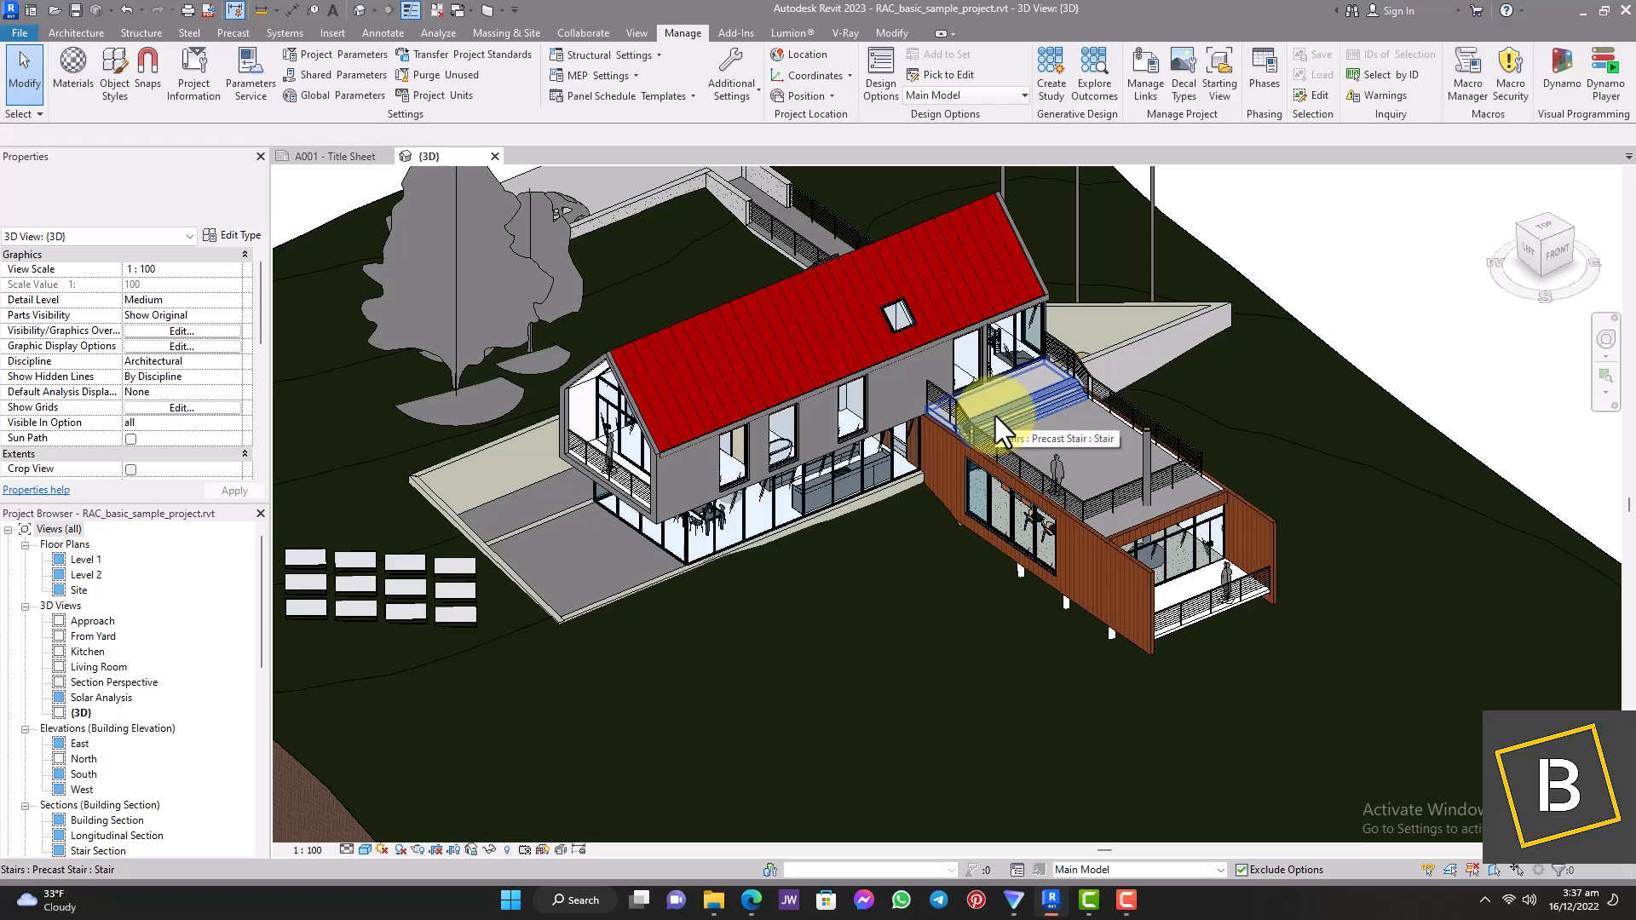
# Examine the railings and steps around the roof terrace of the timber-clad wing
pyautogui.scroll(4, 996, 414)
pyautogui.scroll(-5, 999, 409)
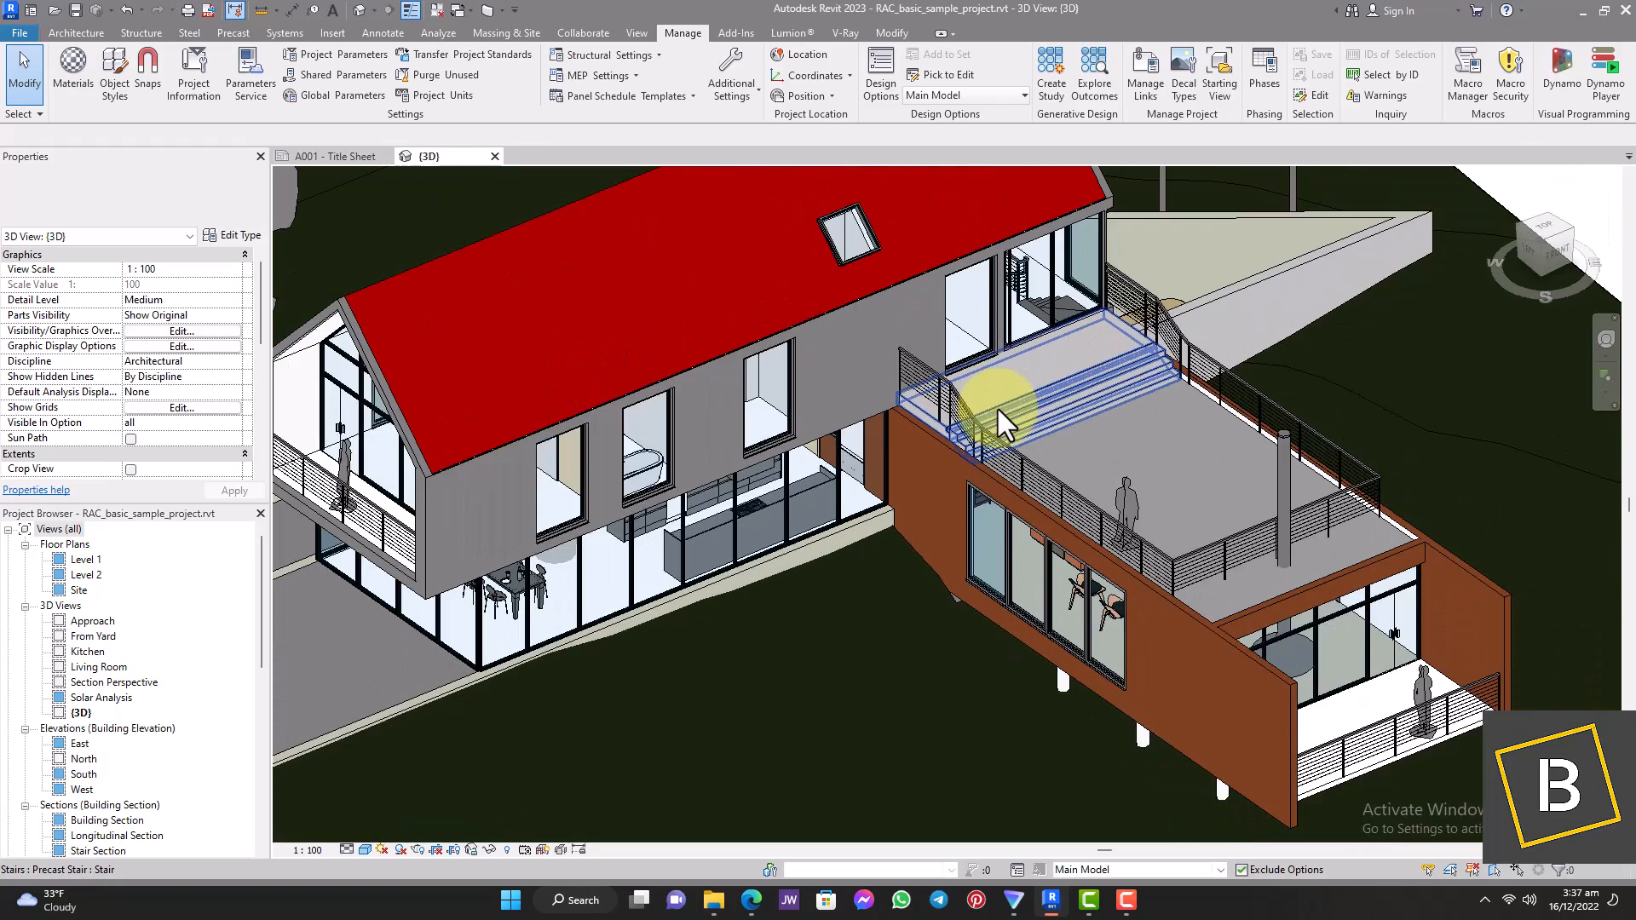
pyautogui.scroll(3, 1004, 437)
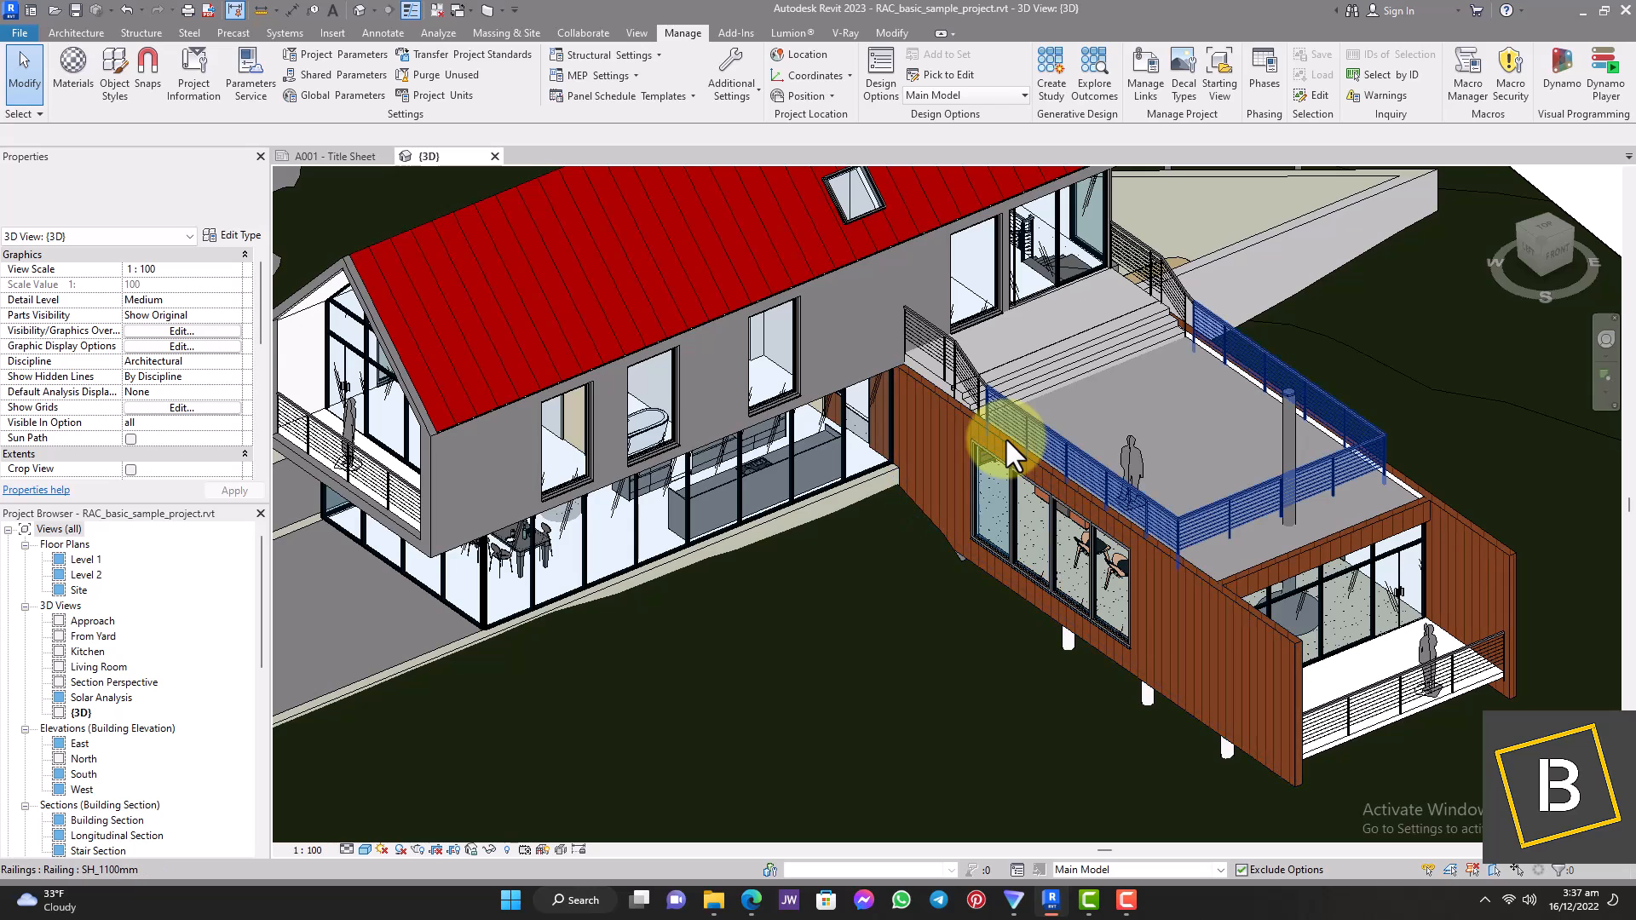
pyautogui.scroll(3, 1005, 437)
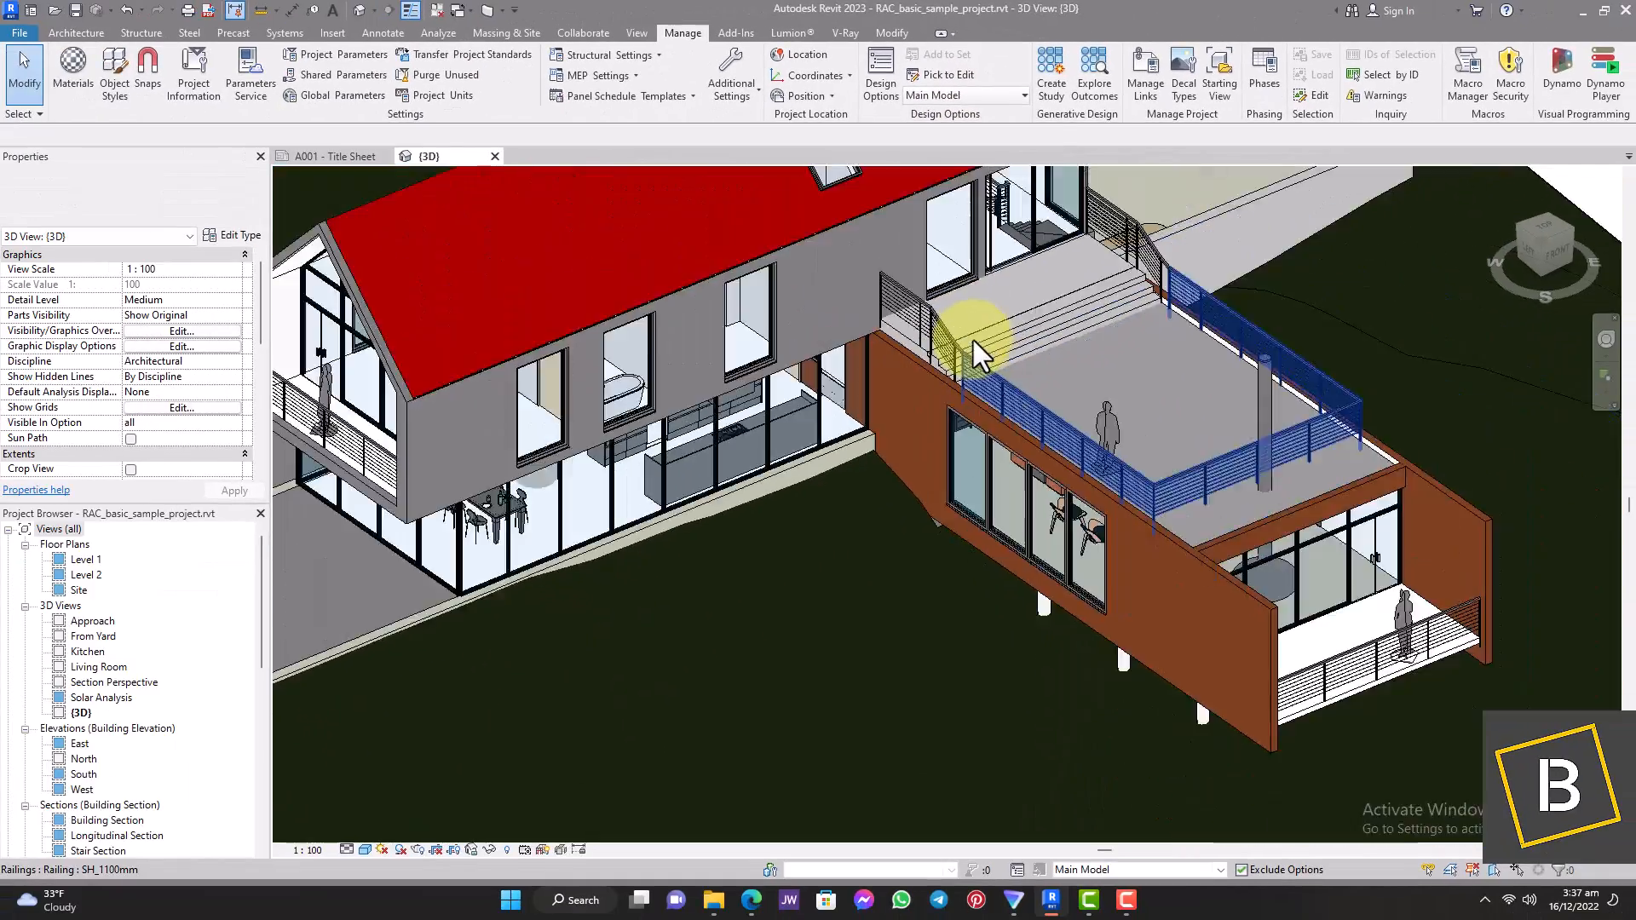
pyautogui.scroll(-4, 973, 340)
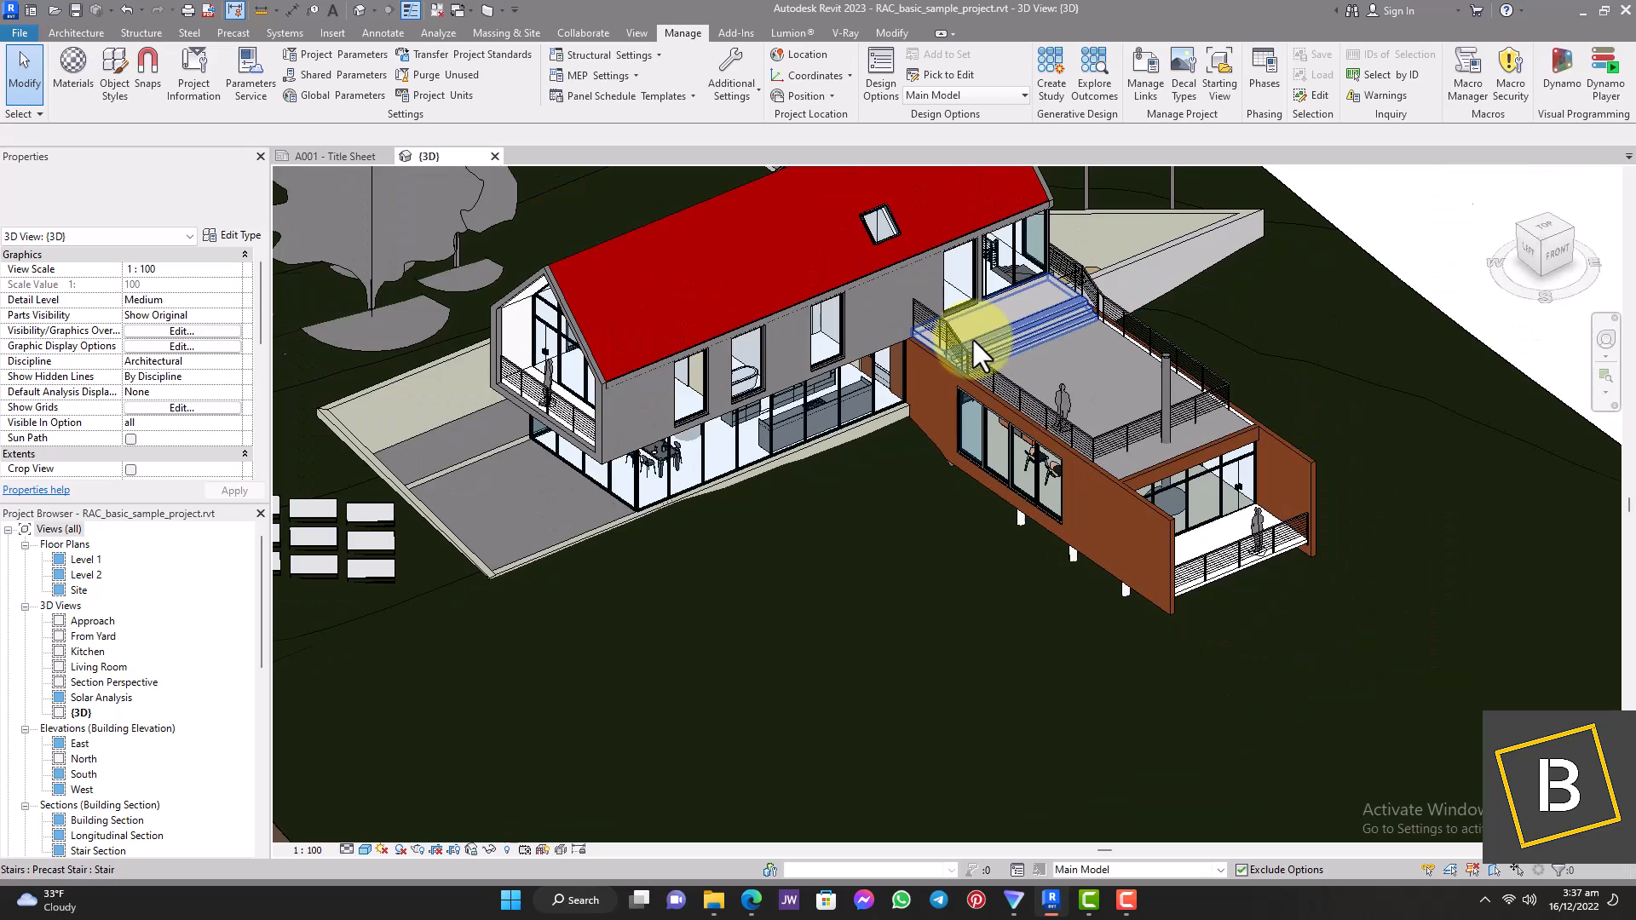
pyautogui.scroll(5, 974, 341)
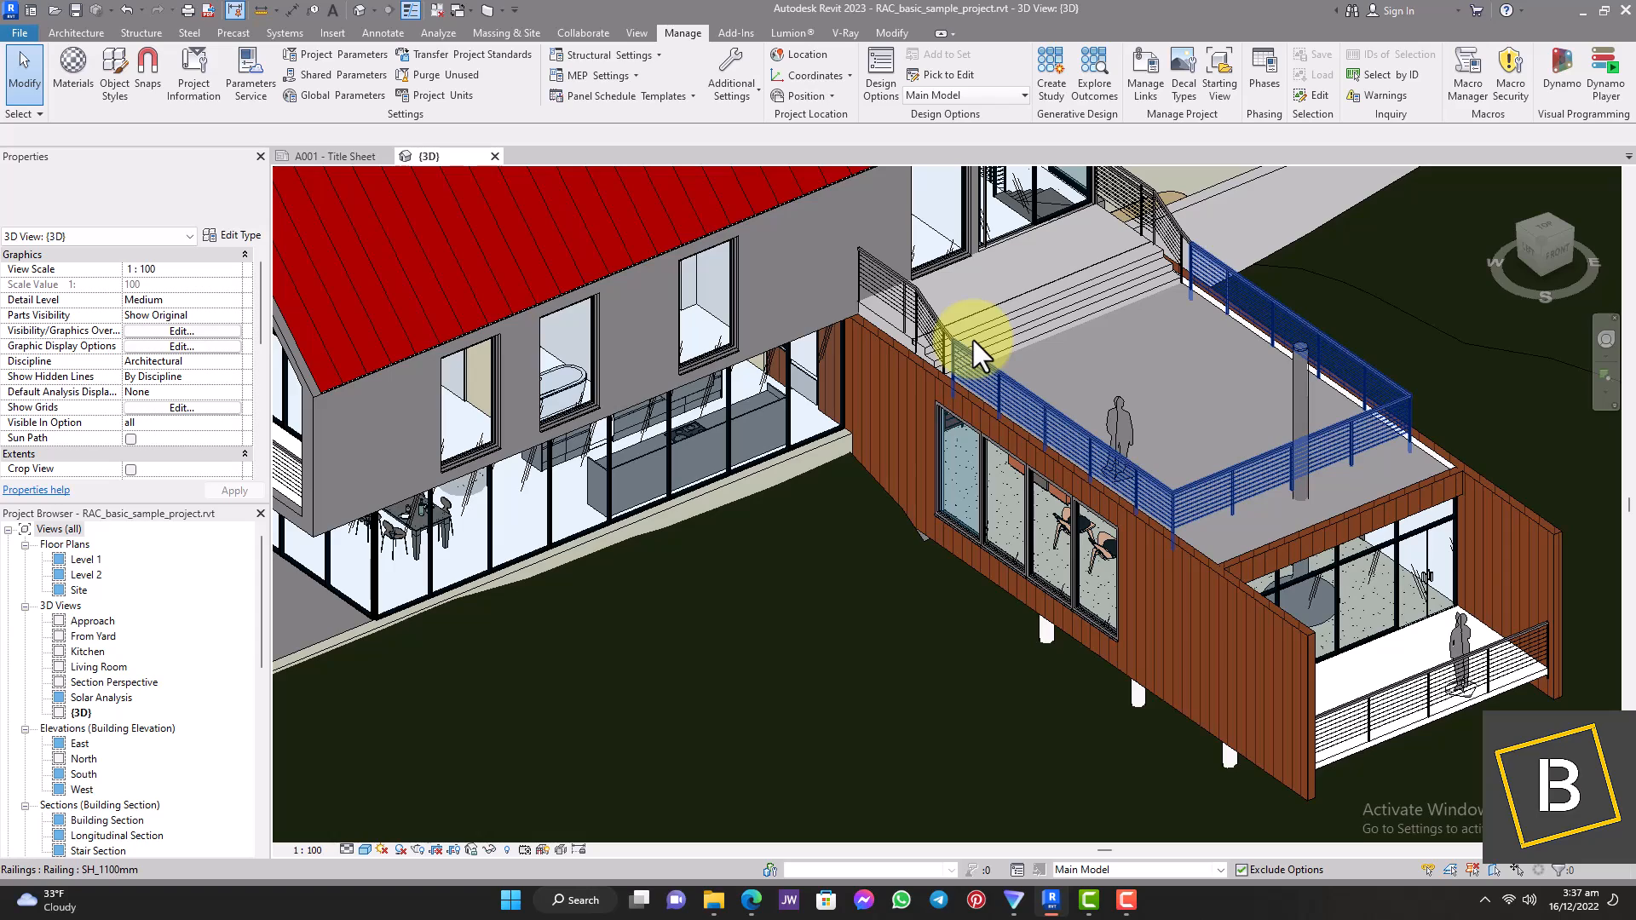
pyautogui.press('Tab')
pyautogui.press('Tab')
pyautogui.press('Tab')
pyautogui.press('Tab')
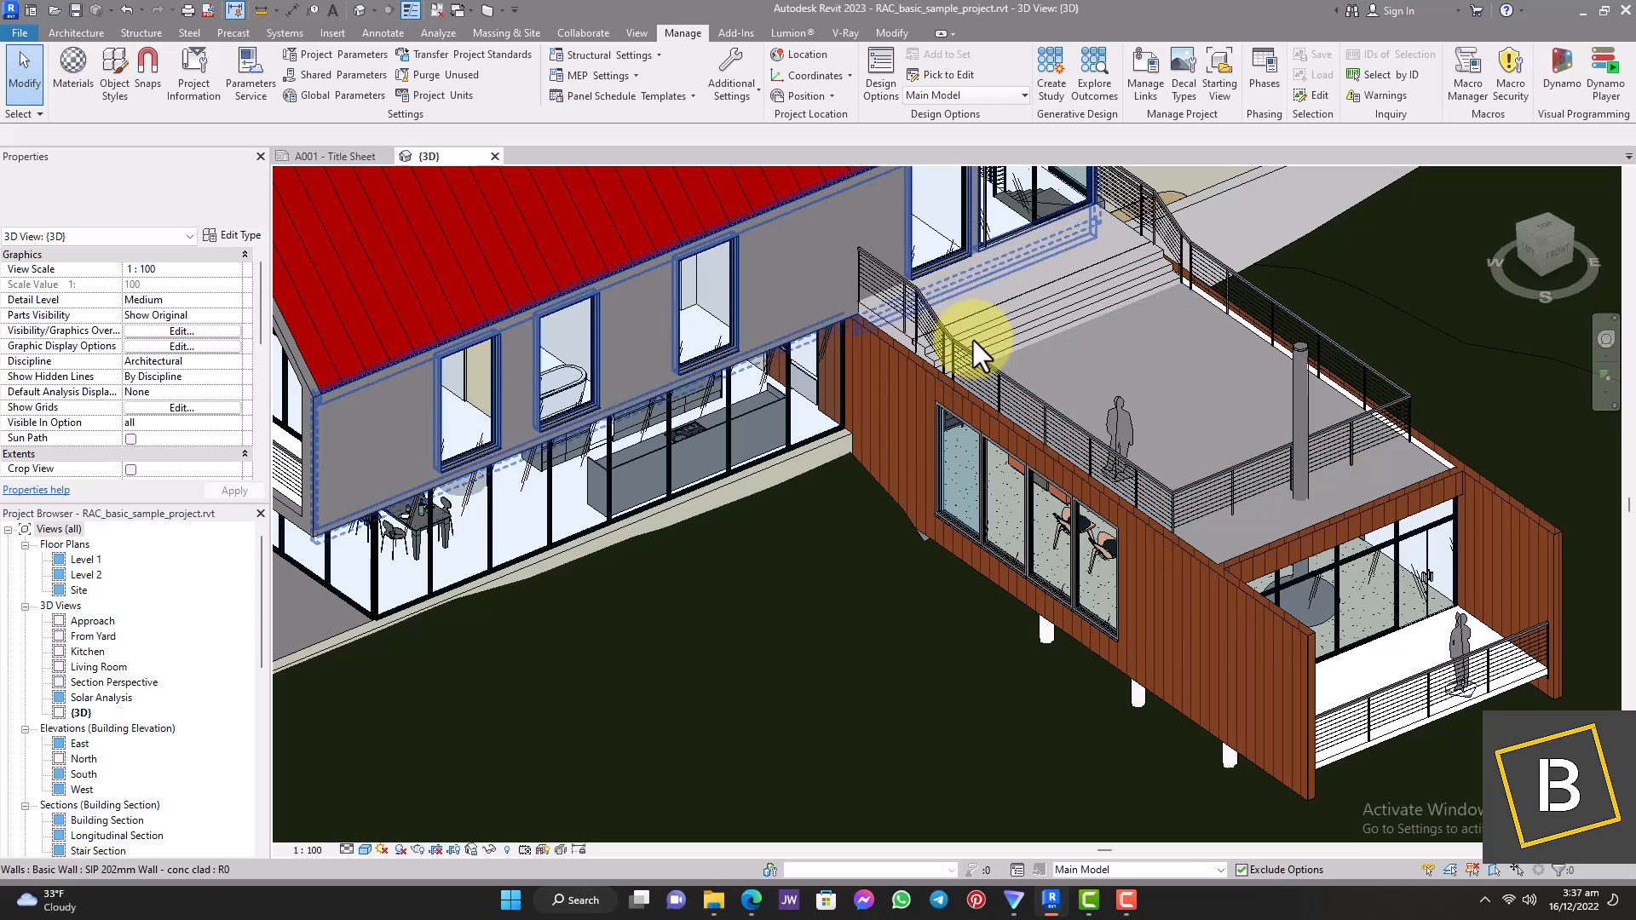
pyautogui.scroll(-5, 973, 340)
pyautogui.scroll(8, 1087, 294)
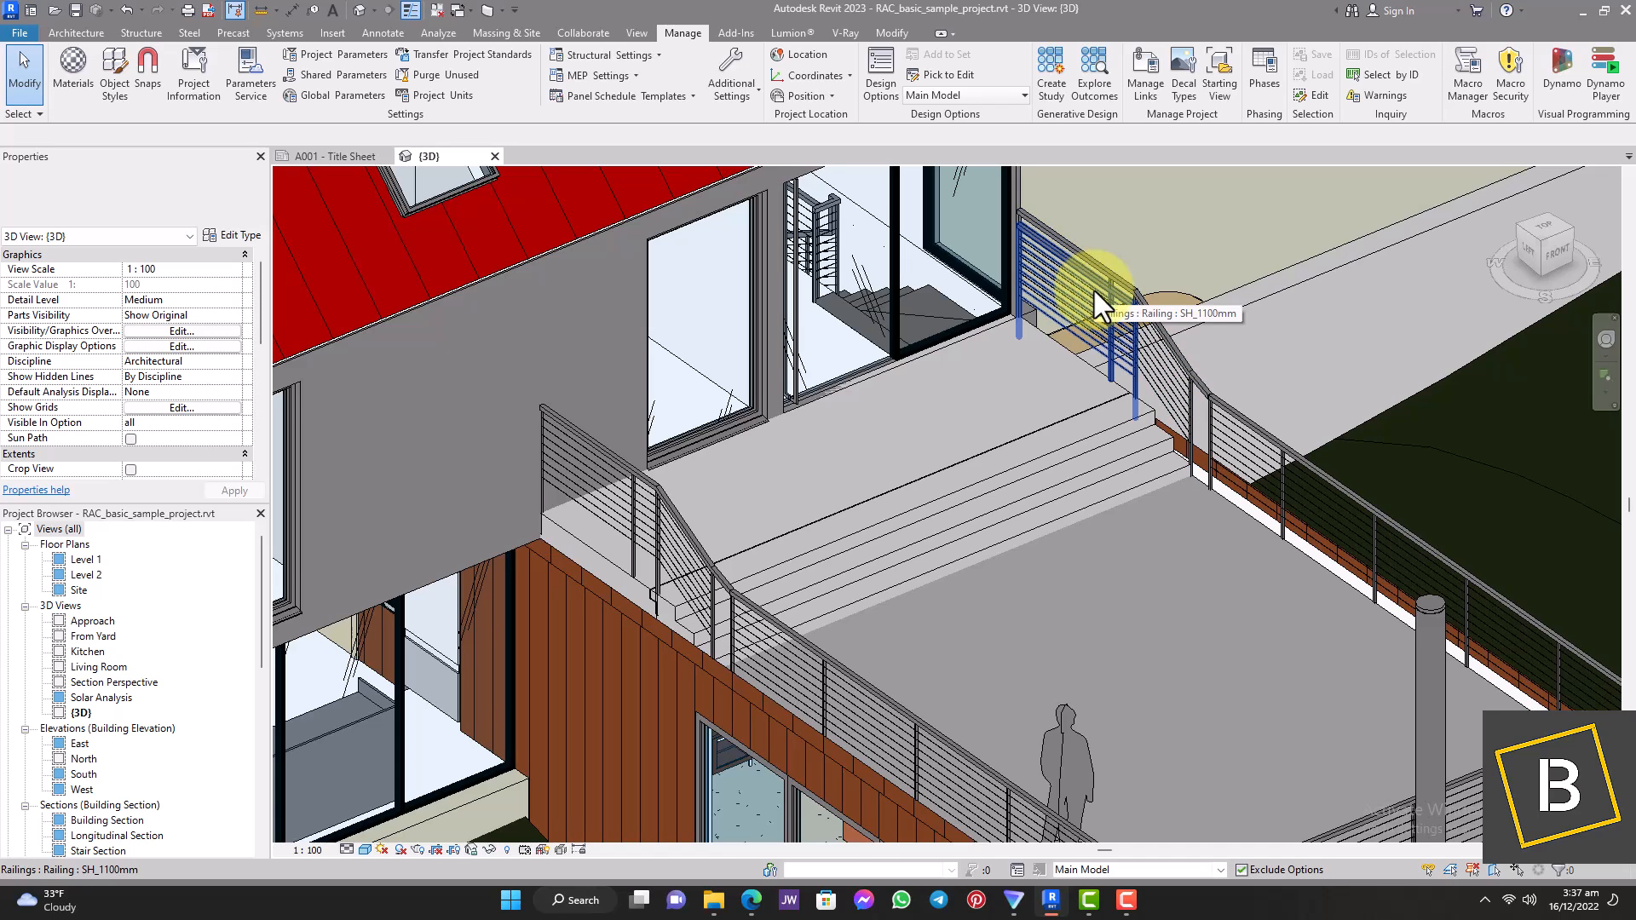
# Add the roof terrace railings and the lower balcony railing of the timber-clad wing to Option Set 1, in Option 1 only
pyautogui.click(1093, 289)
pyautogui.press('Escape')
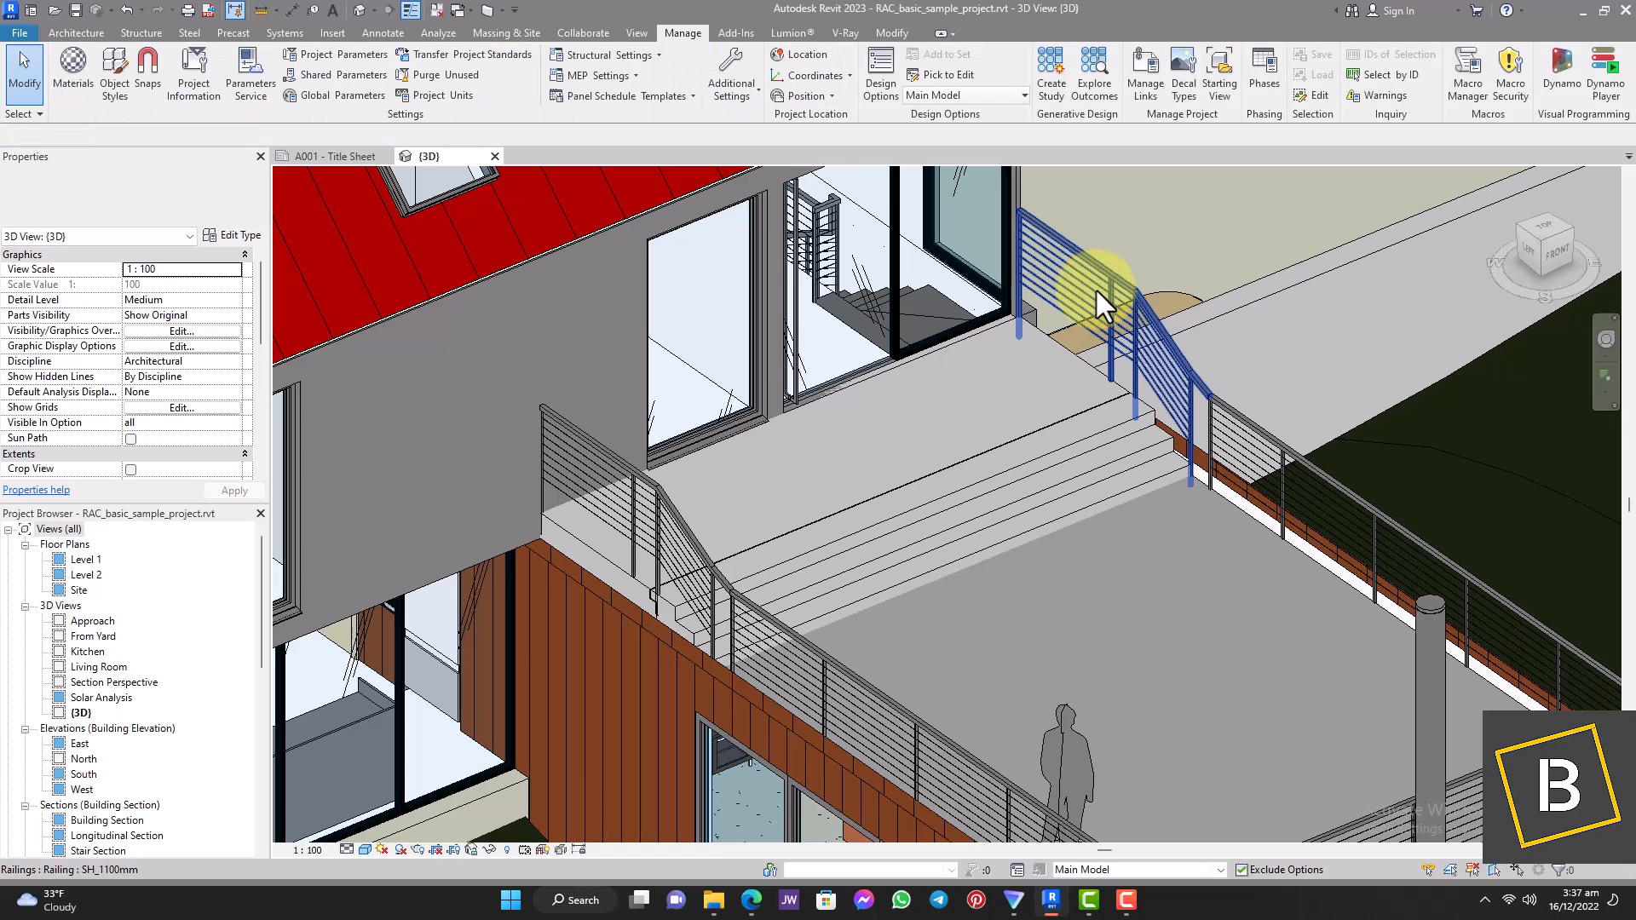
pyautogui.click(1101, 287)
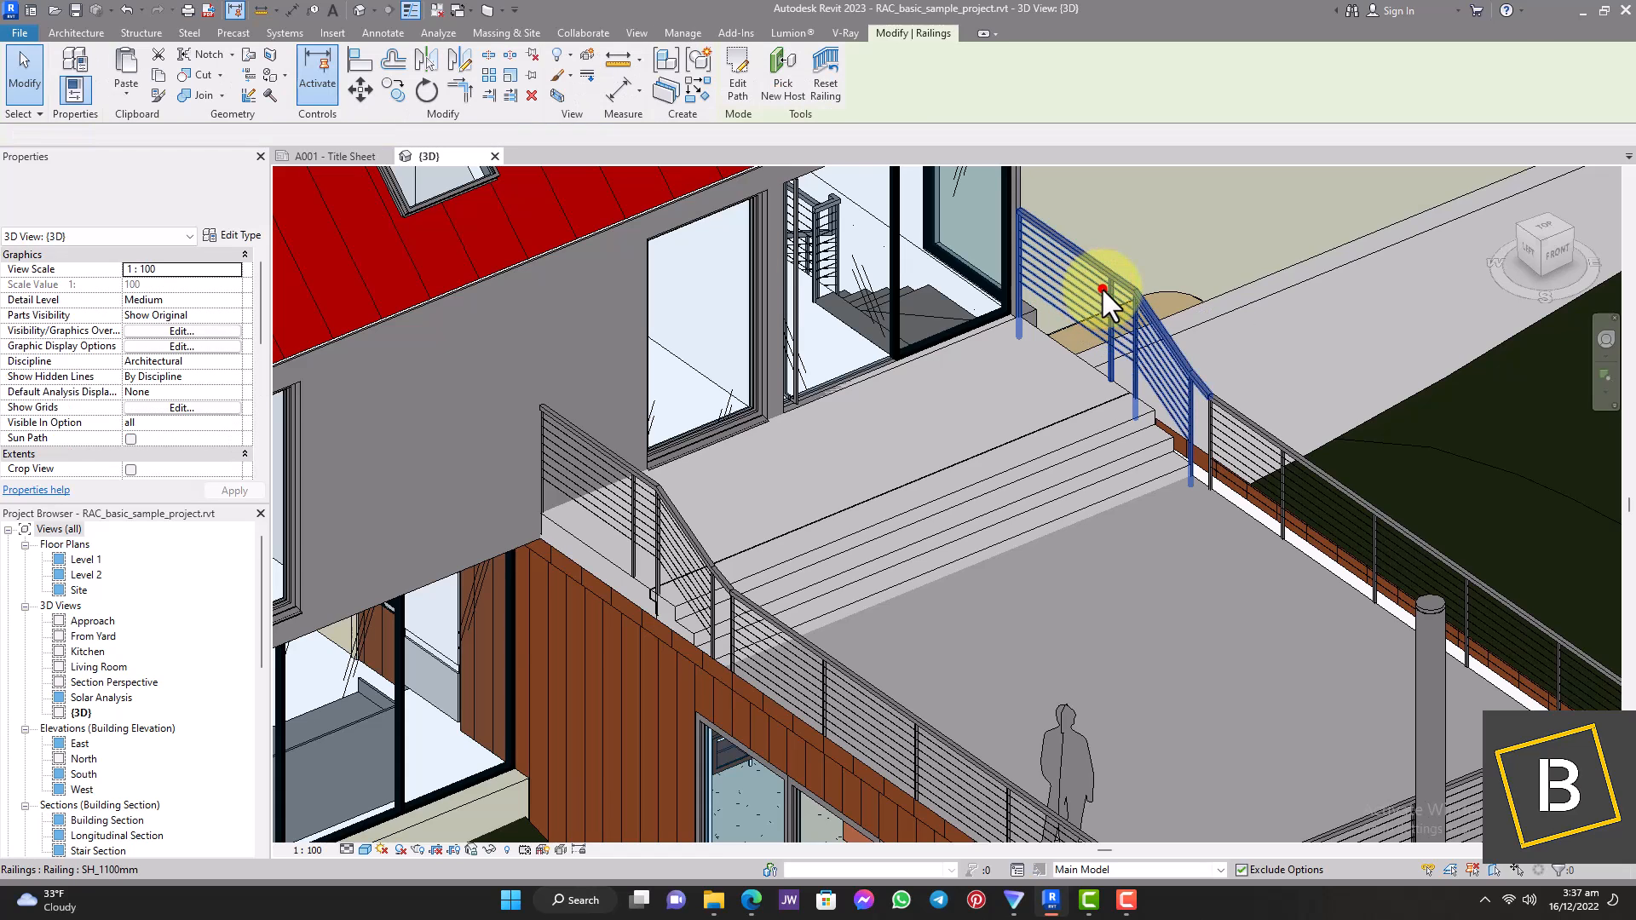
pyautogui.keyDown('ctrl'); pyautogui.click(1243, 437); pyautogui.keyUp('ctrl')
pyautogui.keyDown('ctrl'); pyautogui.click(655, 551); pyautogui.keyUp('ctrl')
pyautogui.scroll(-2, 653, 553)
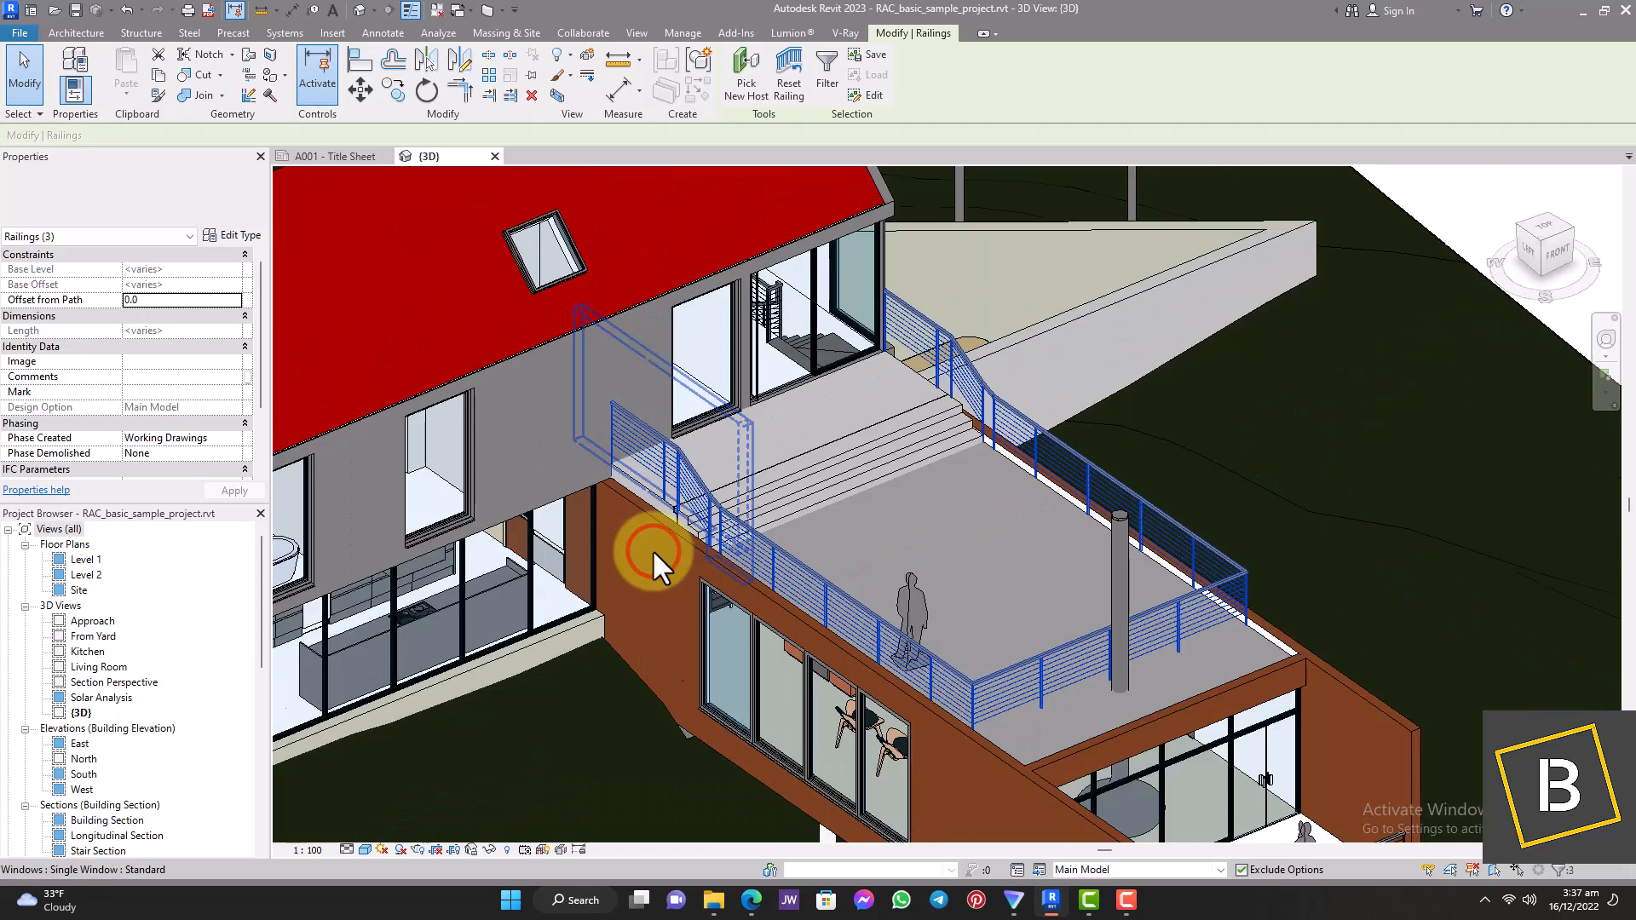
pyautogui.scroll(-3, 682, 556)
pyautogui.scroll(3, 970, 632)
pyautogui.keyDown('ctrl'); pyautogui.click(999, 635); pyautogui.keyUp('ctrl')
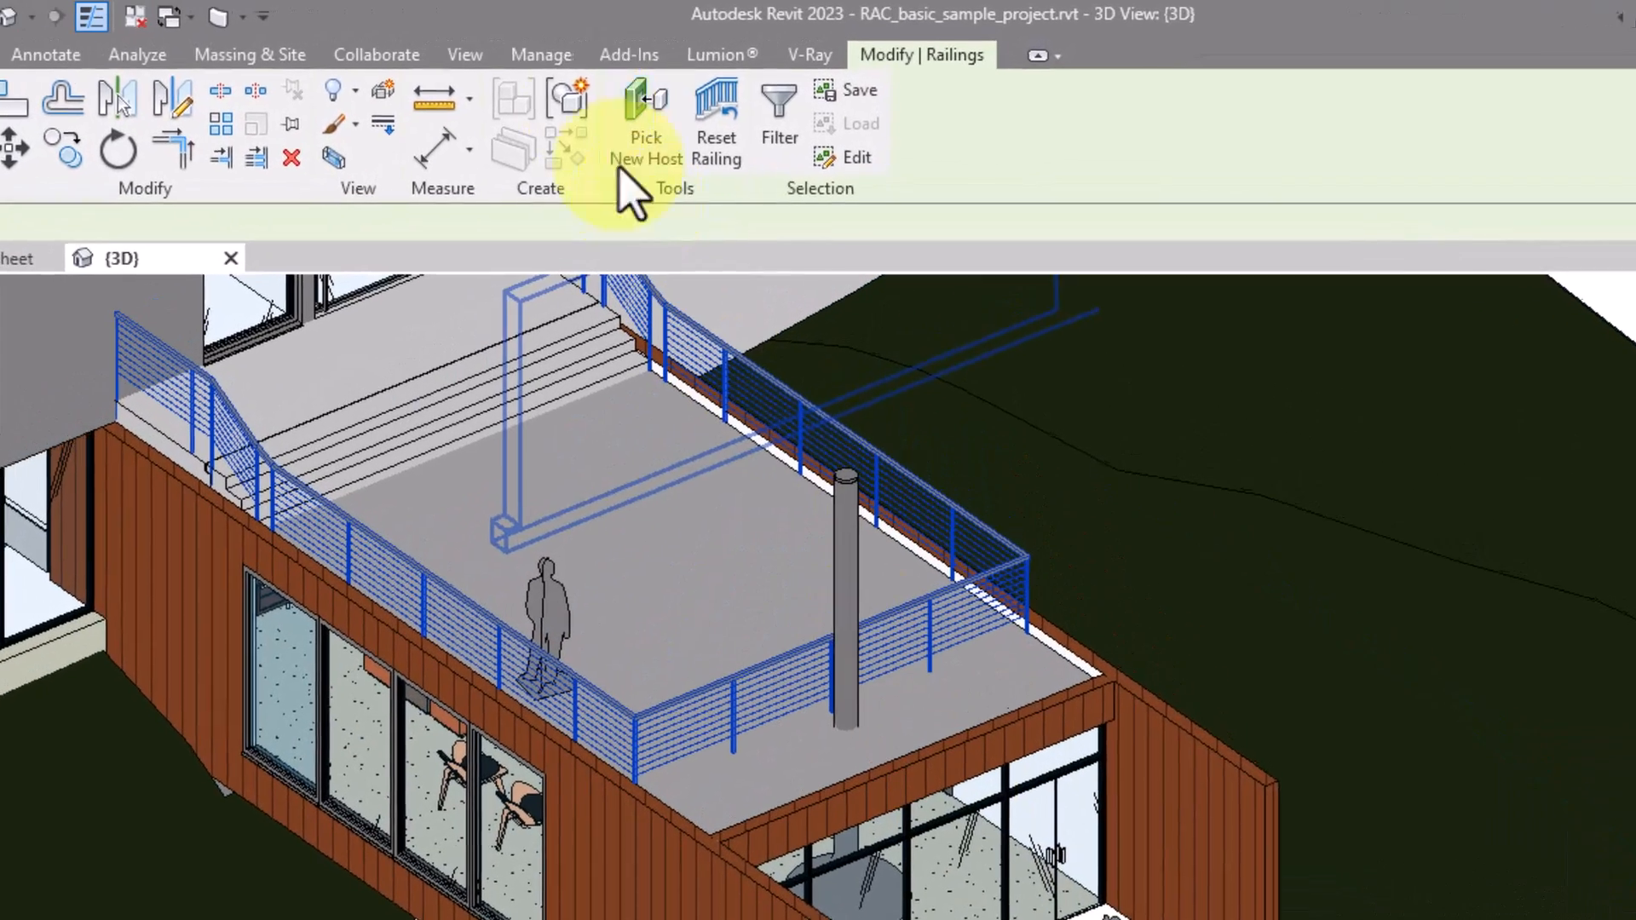
pyautogui.click(653, 40)
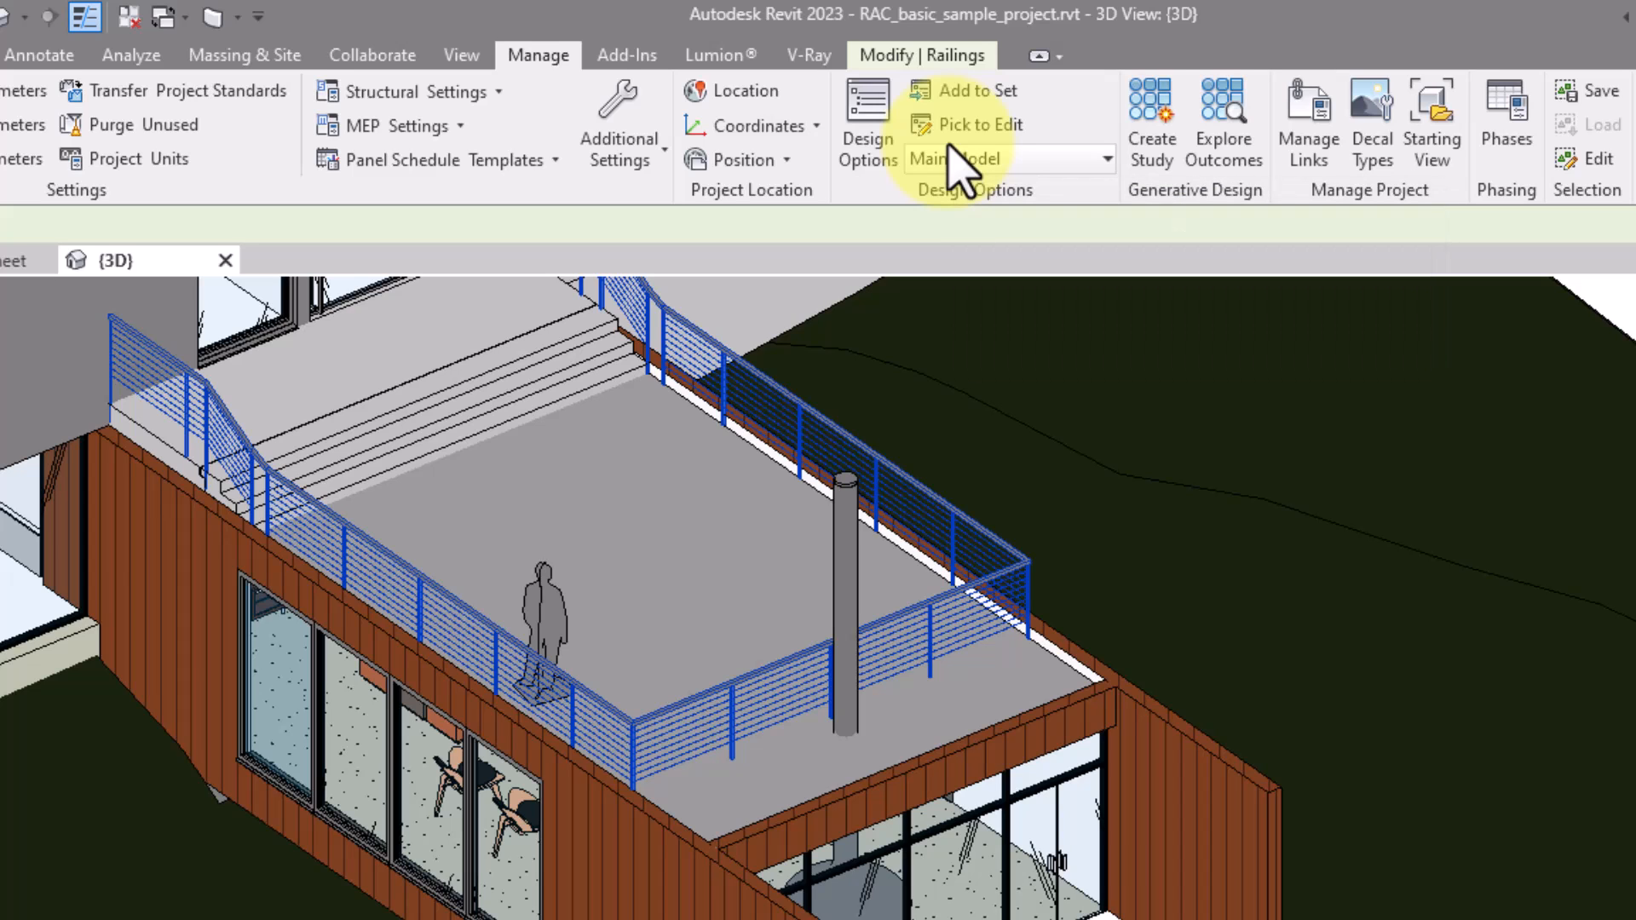
pyautogui.click(976, 91)
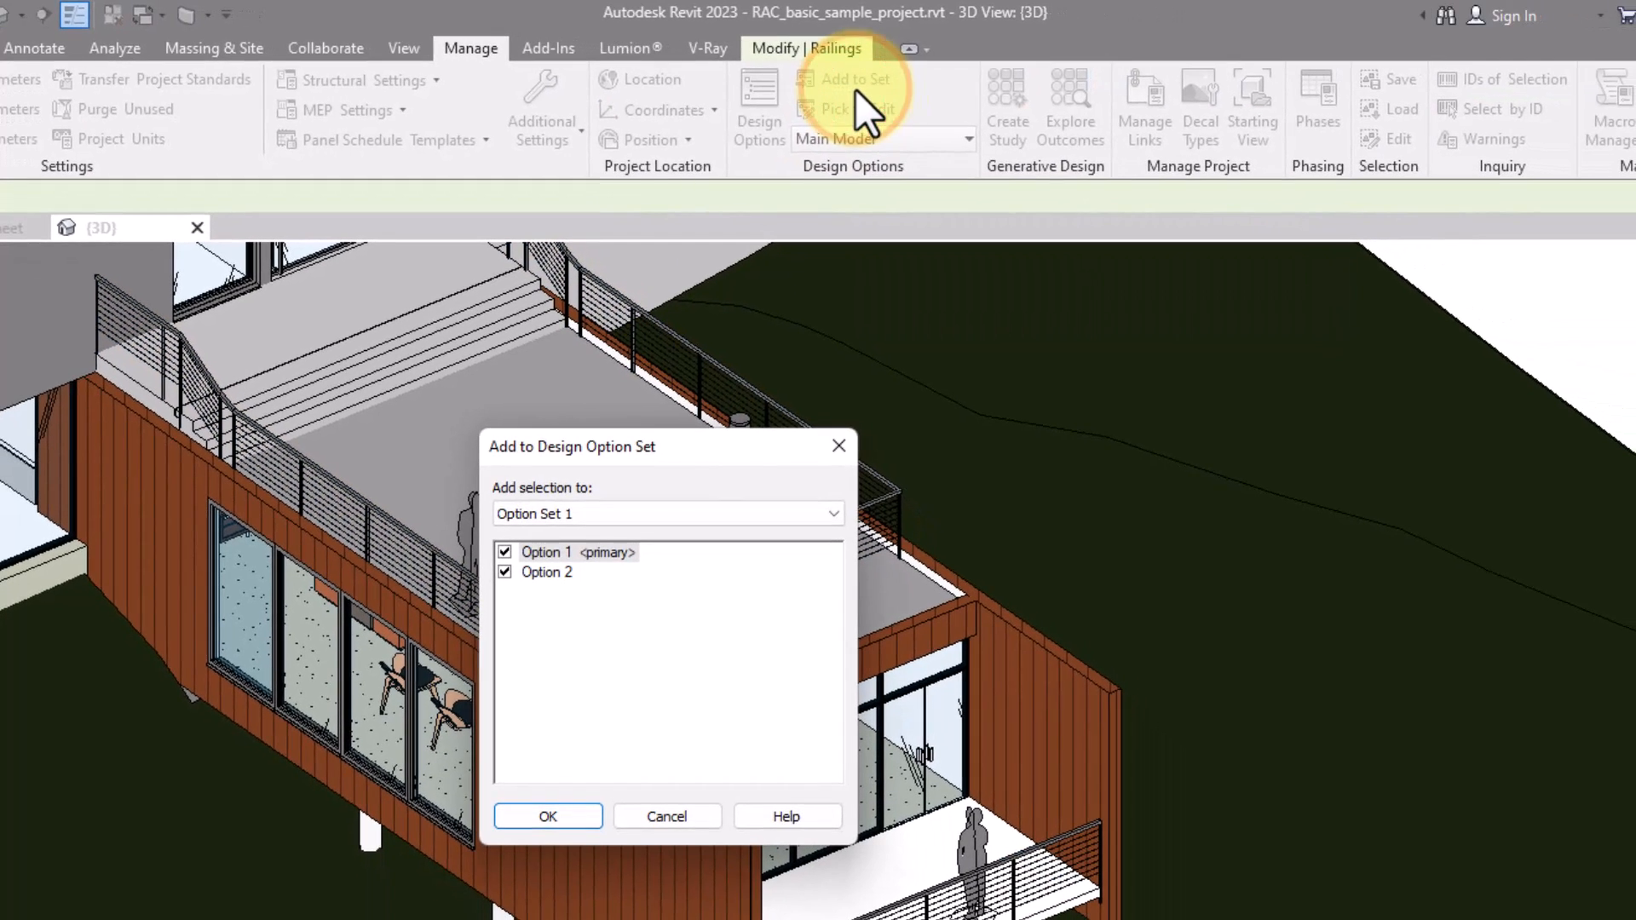
pyautogui.click(505, 573)
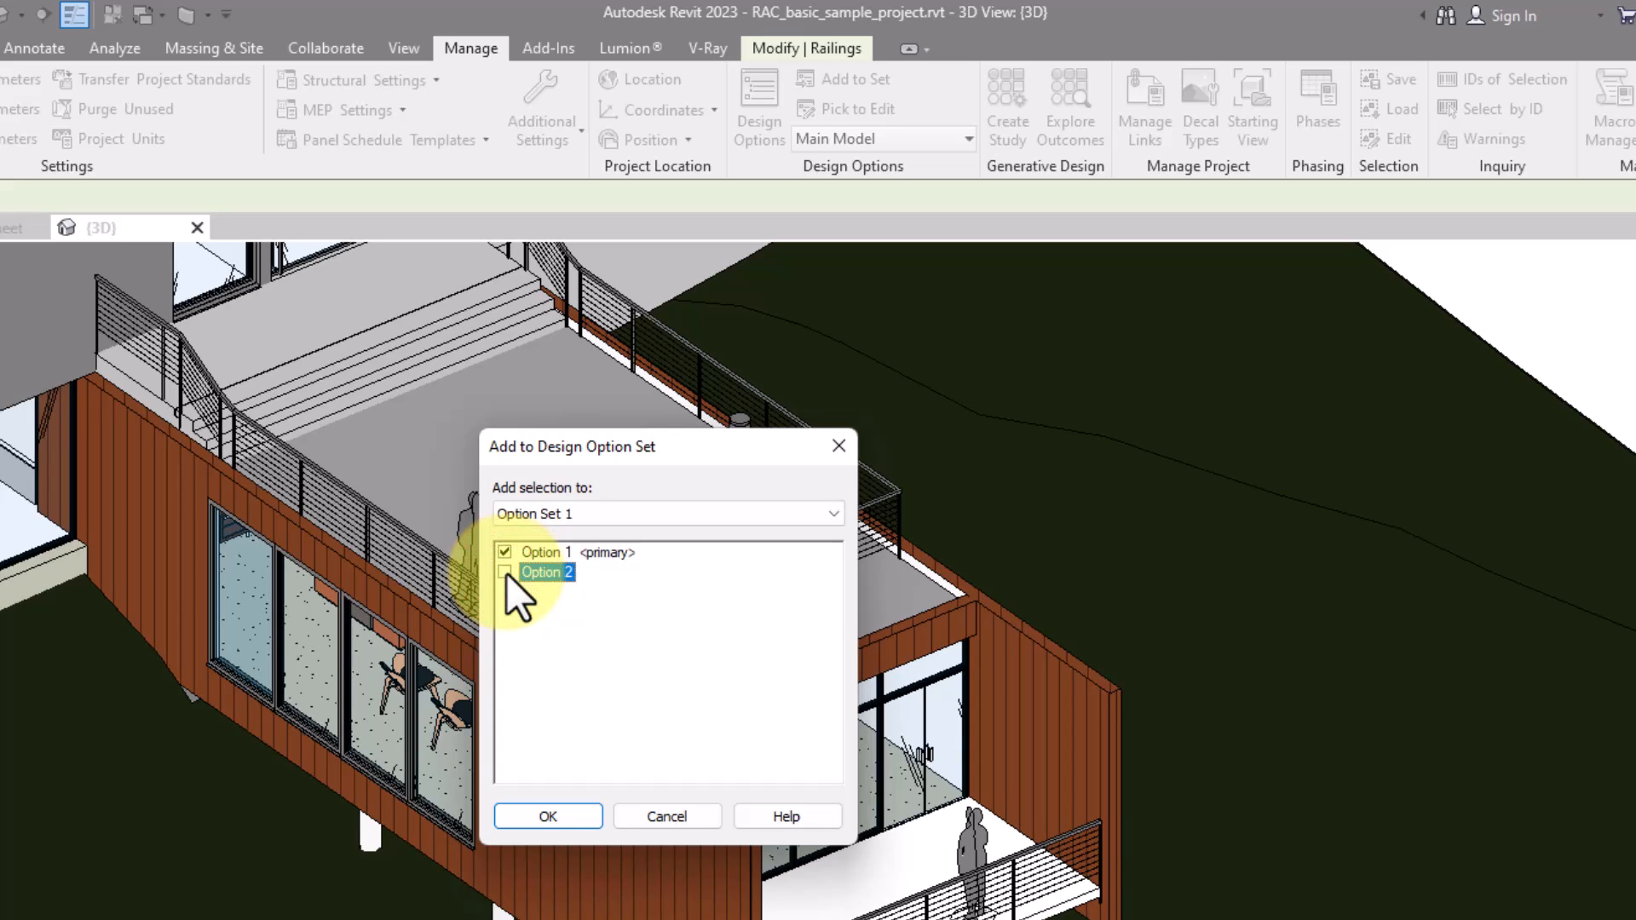
pyautogui.click(549, 816)
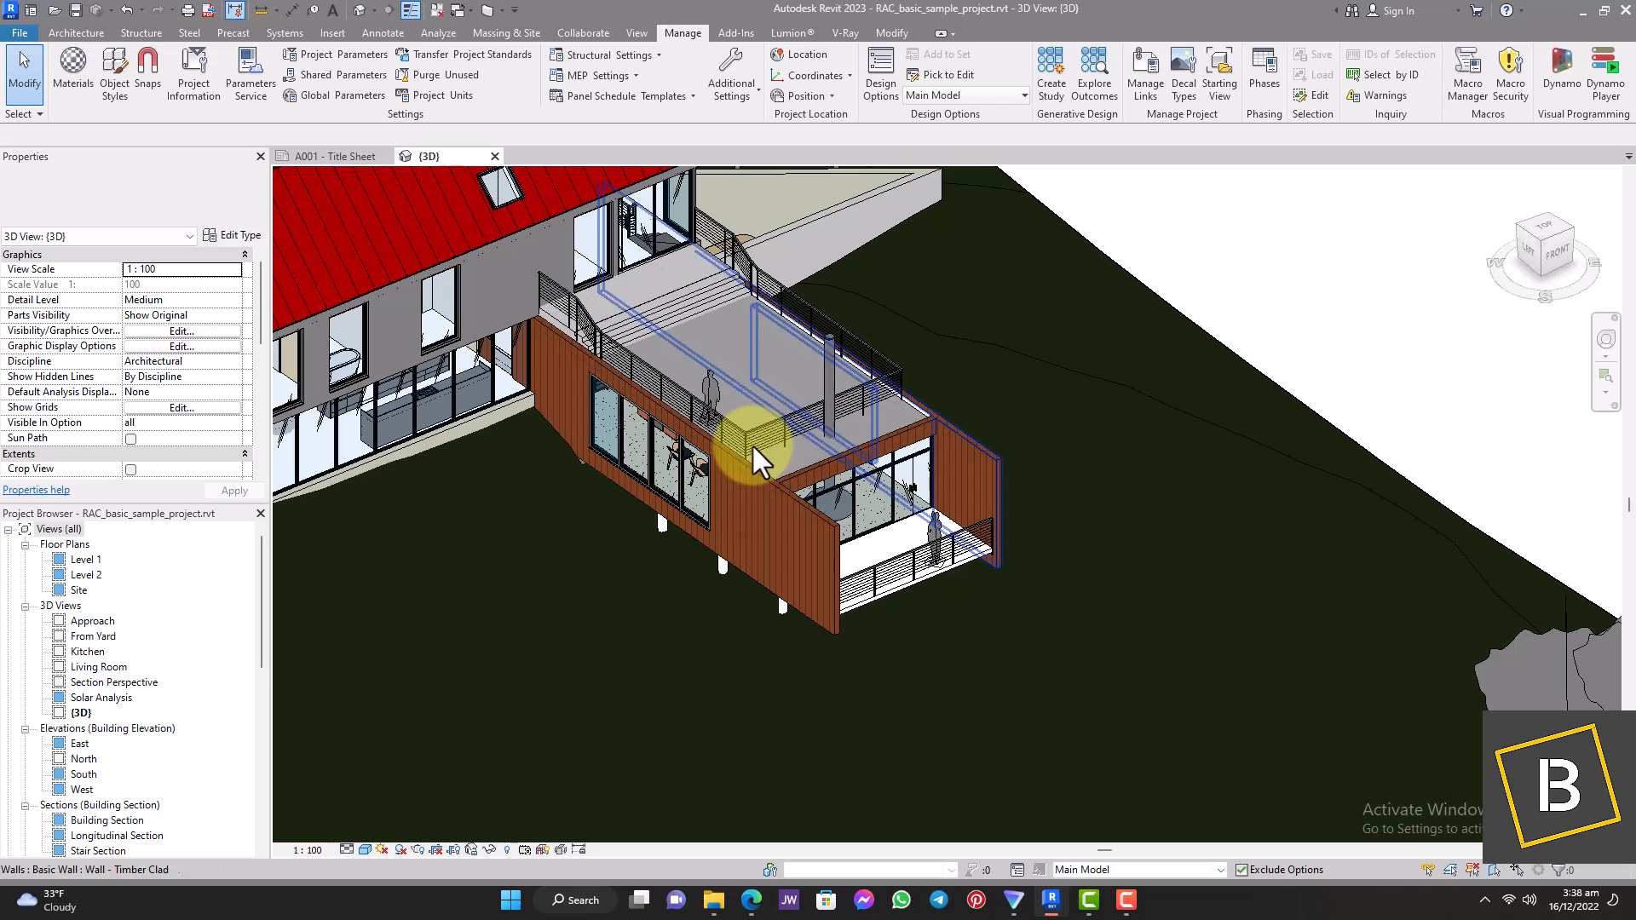
# Try to select the terrace railings while design option elements are excluded from selection
pyautogui.click(884, 381)
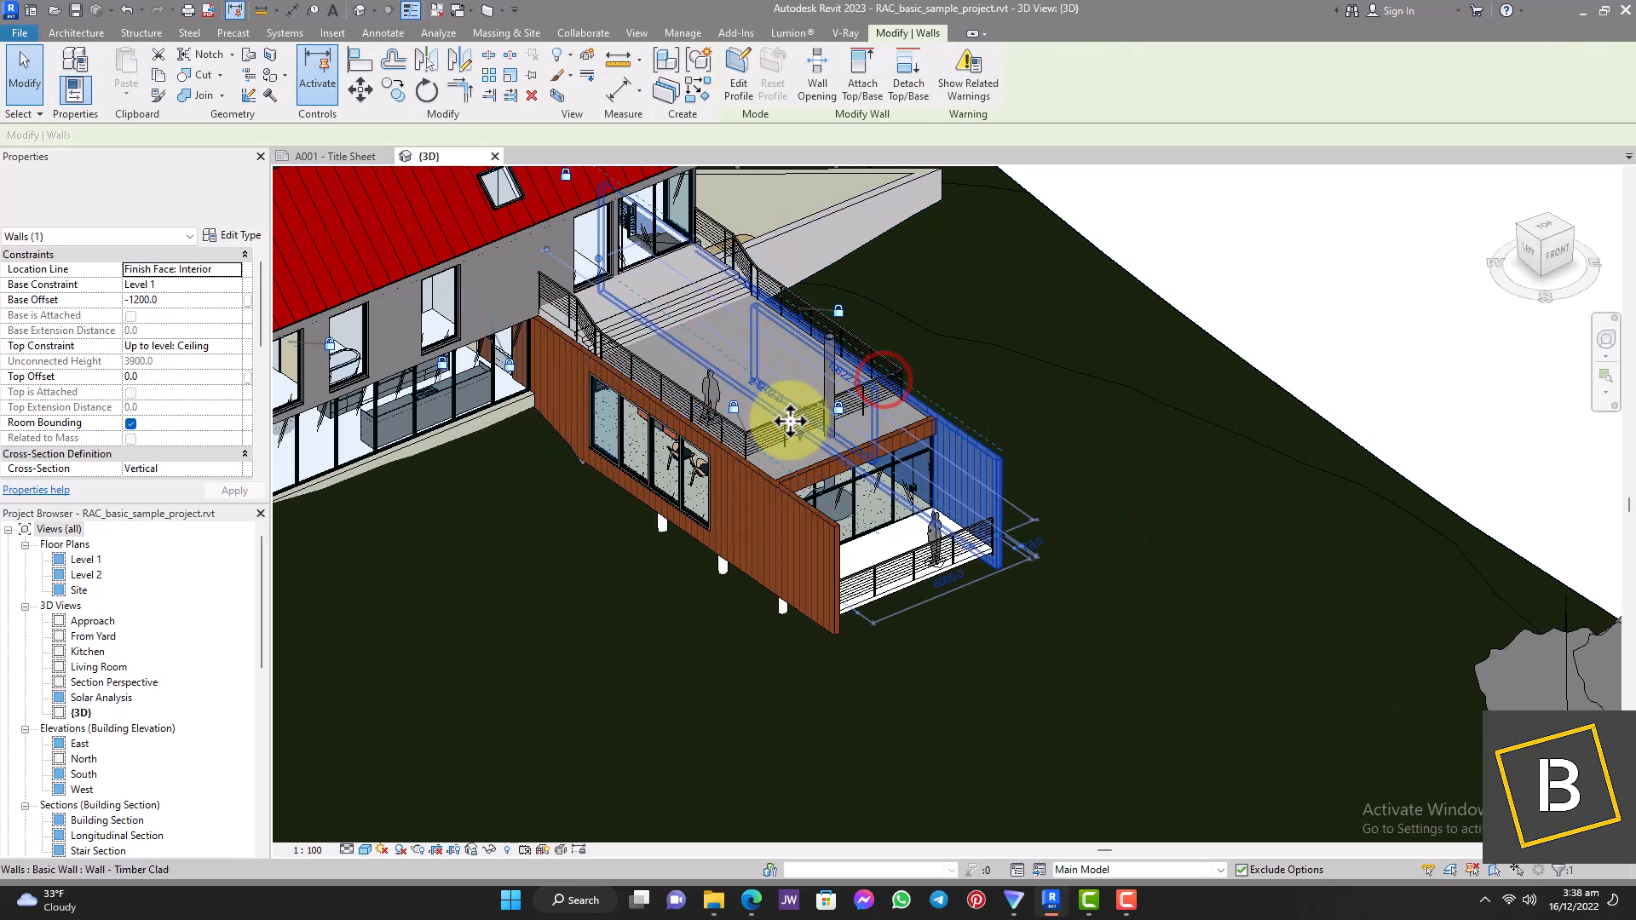
pyautogui.click(780, 418)
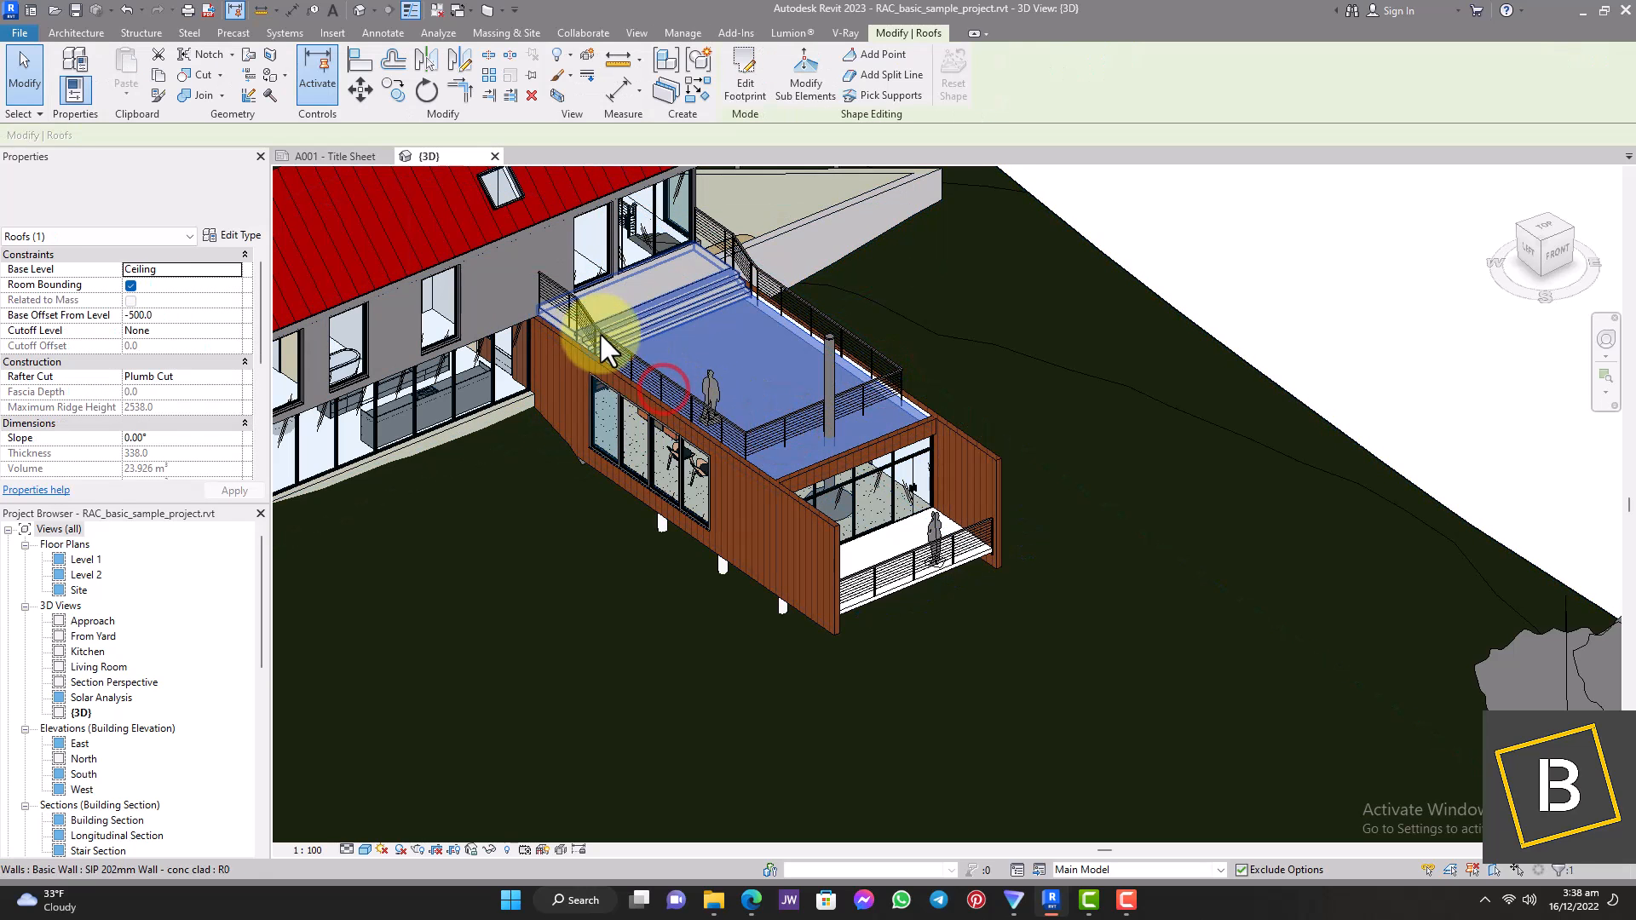
pyautogui.click(588, 308)
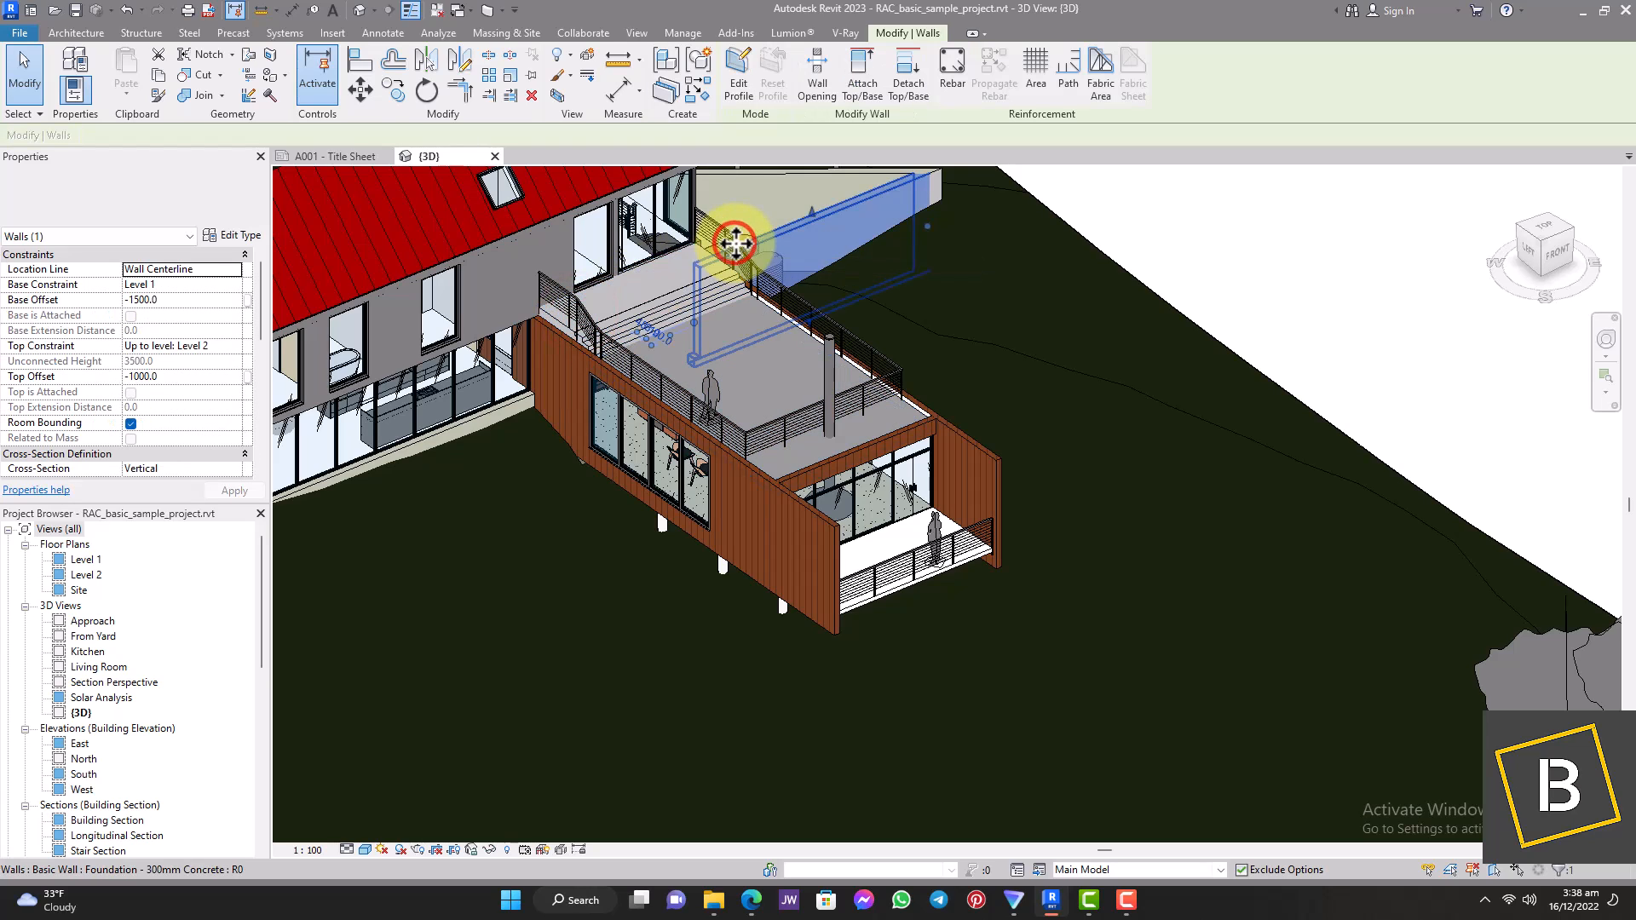
pyautogui.click(1195, 247)
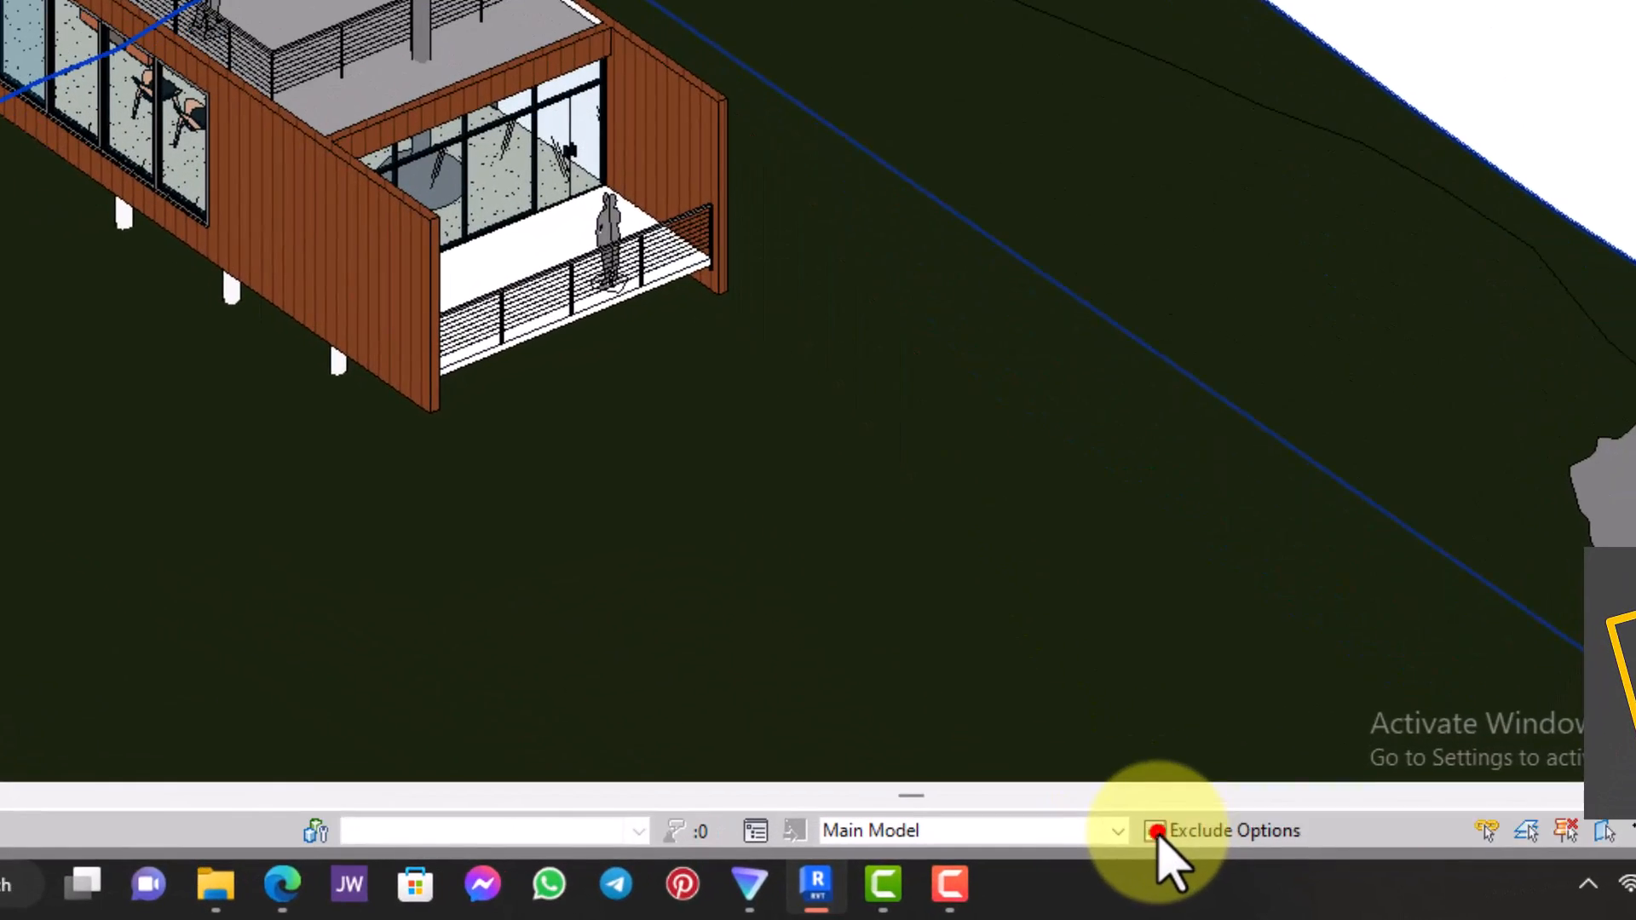
# Turn off Exclude Options and select the short railing beside the terrace steps
pyautogui.click(1152, 832)
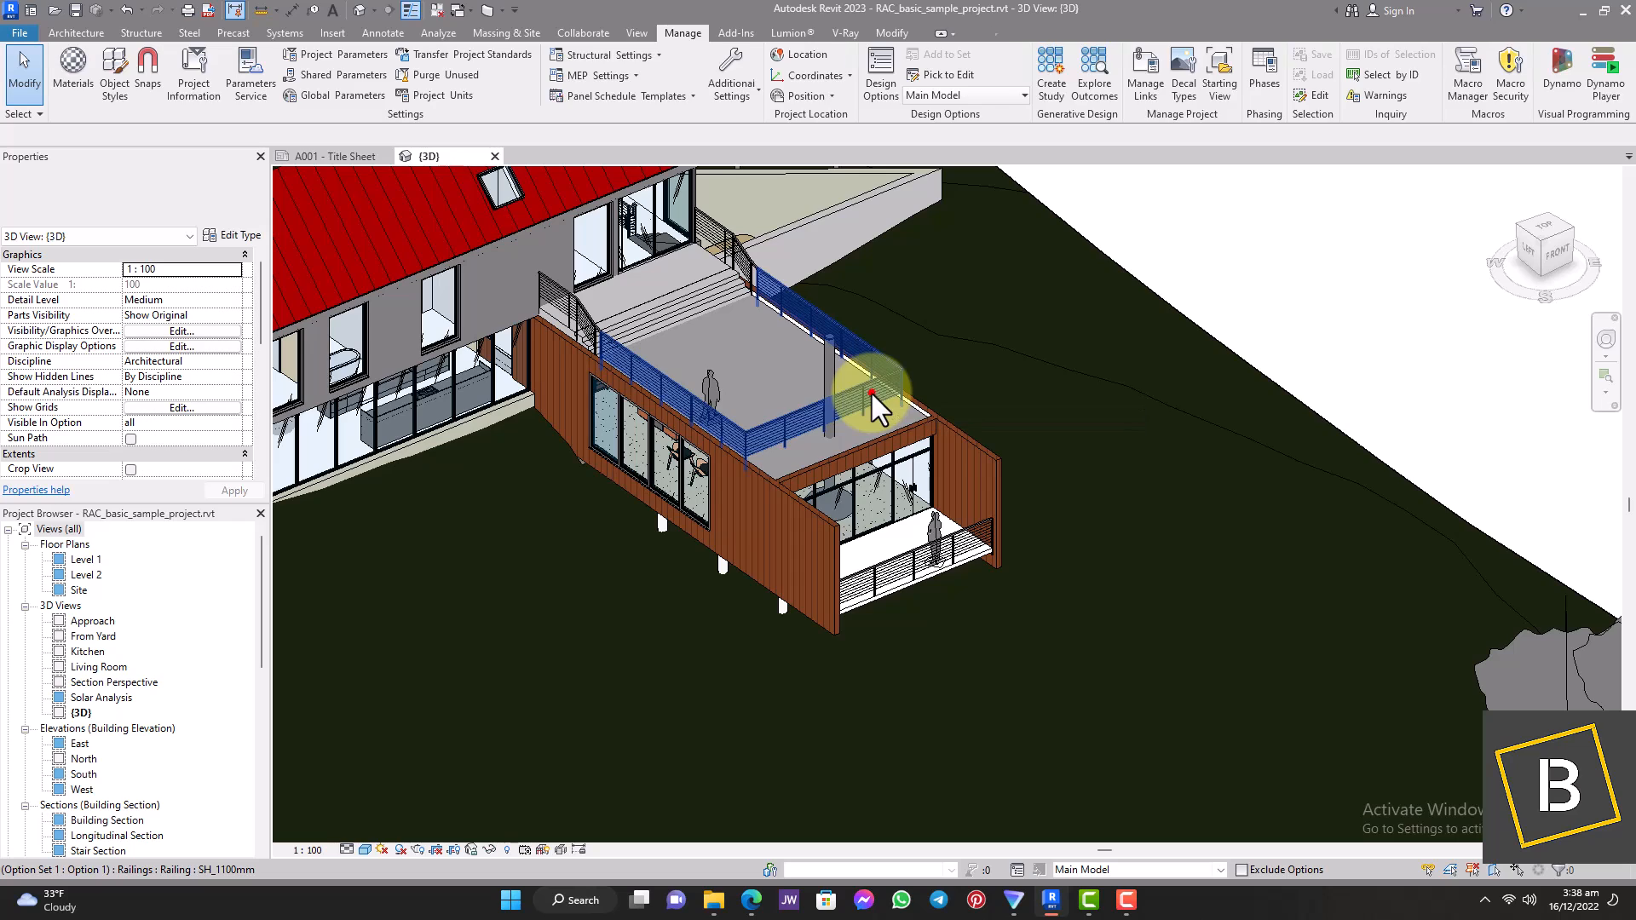
pyautogui.click(878, 400)
pyautogui.click(796, 512)
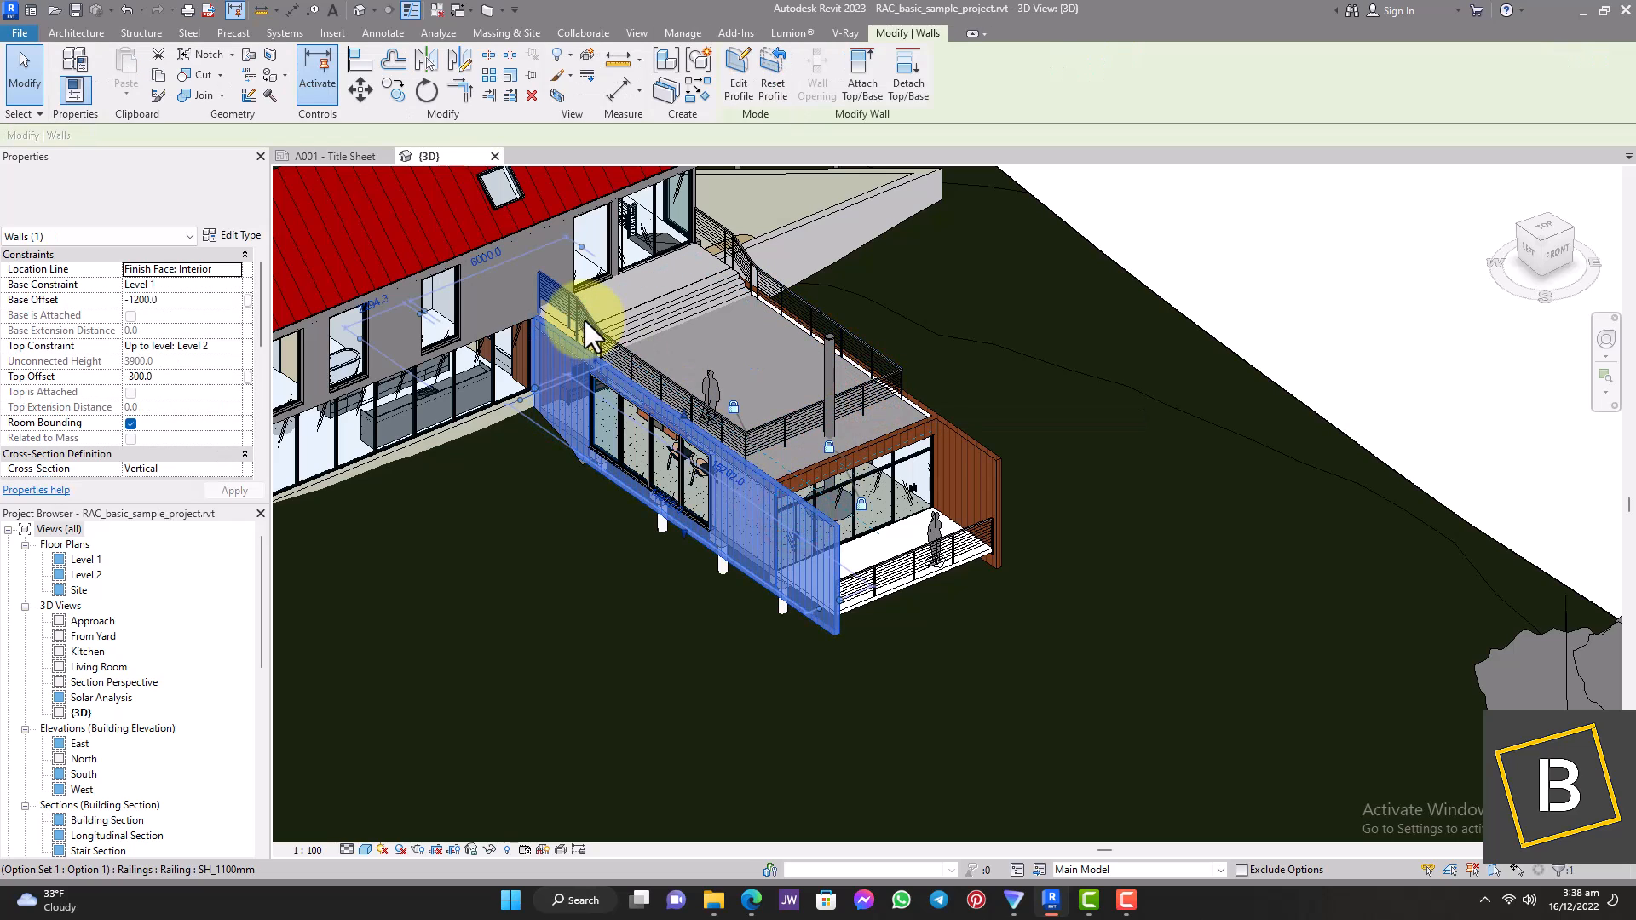
pyautogui.click(585, 319)
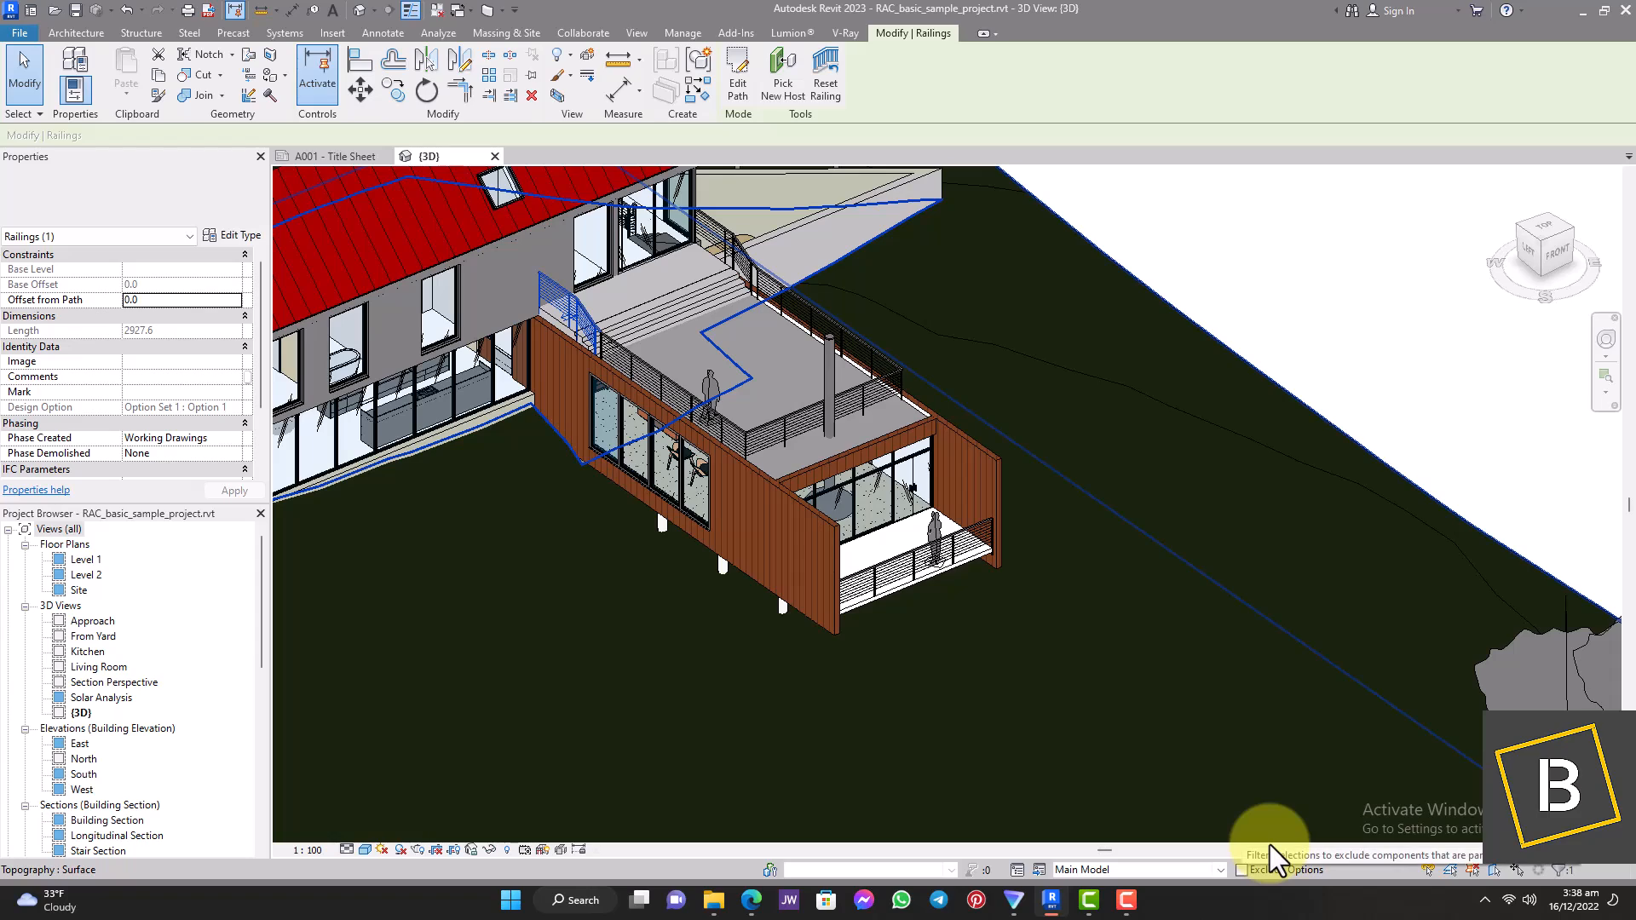
# Make Option 2 the active design option for editing and open the Level 2 floor plan
pyautogui.scroll(-1, 1058, 641)
pyautogui.scroll(-2, 854, 446)
pyautogui.scroll(5, 854, 446)
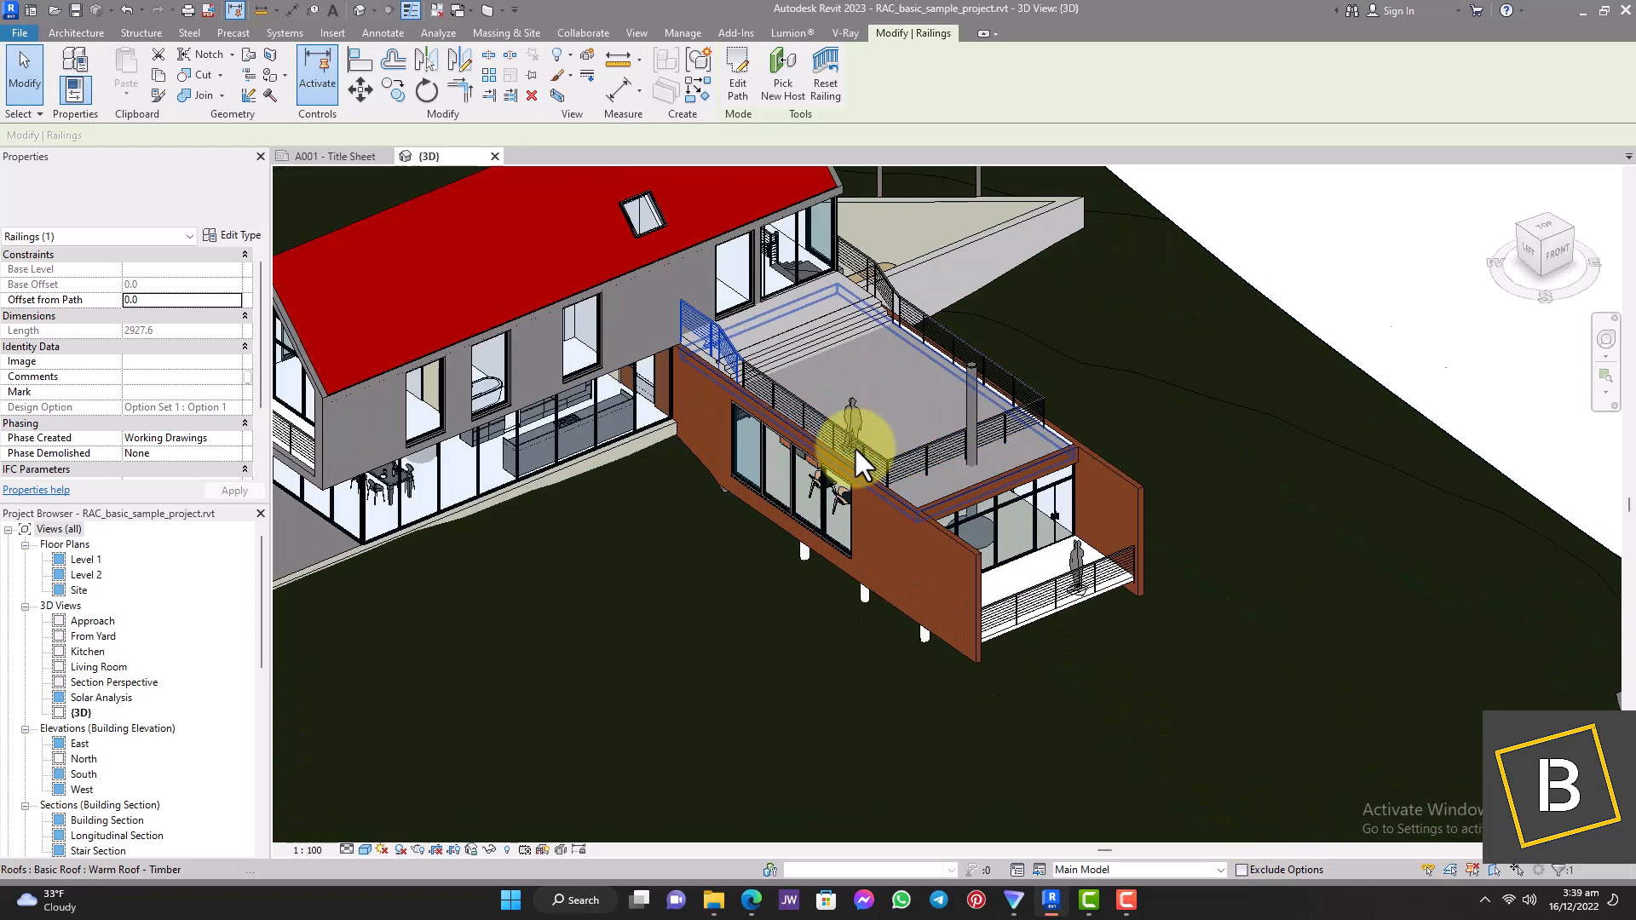
pyautogui.scroll(-3, 854, 446)
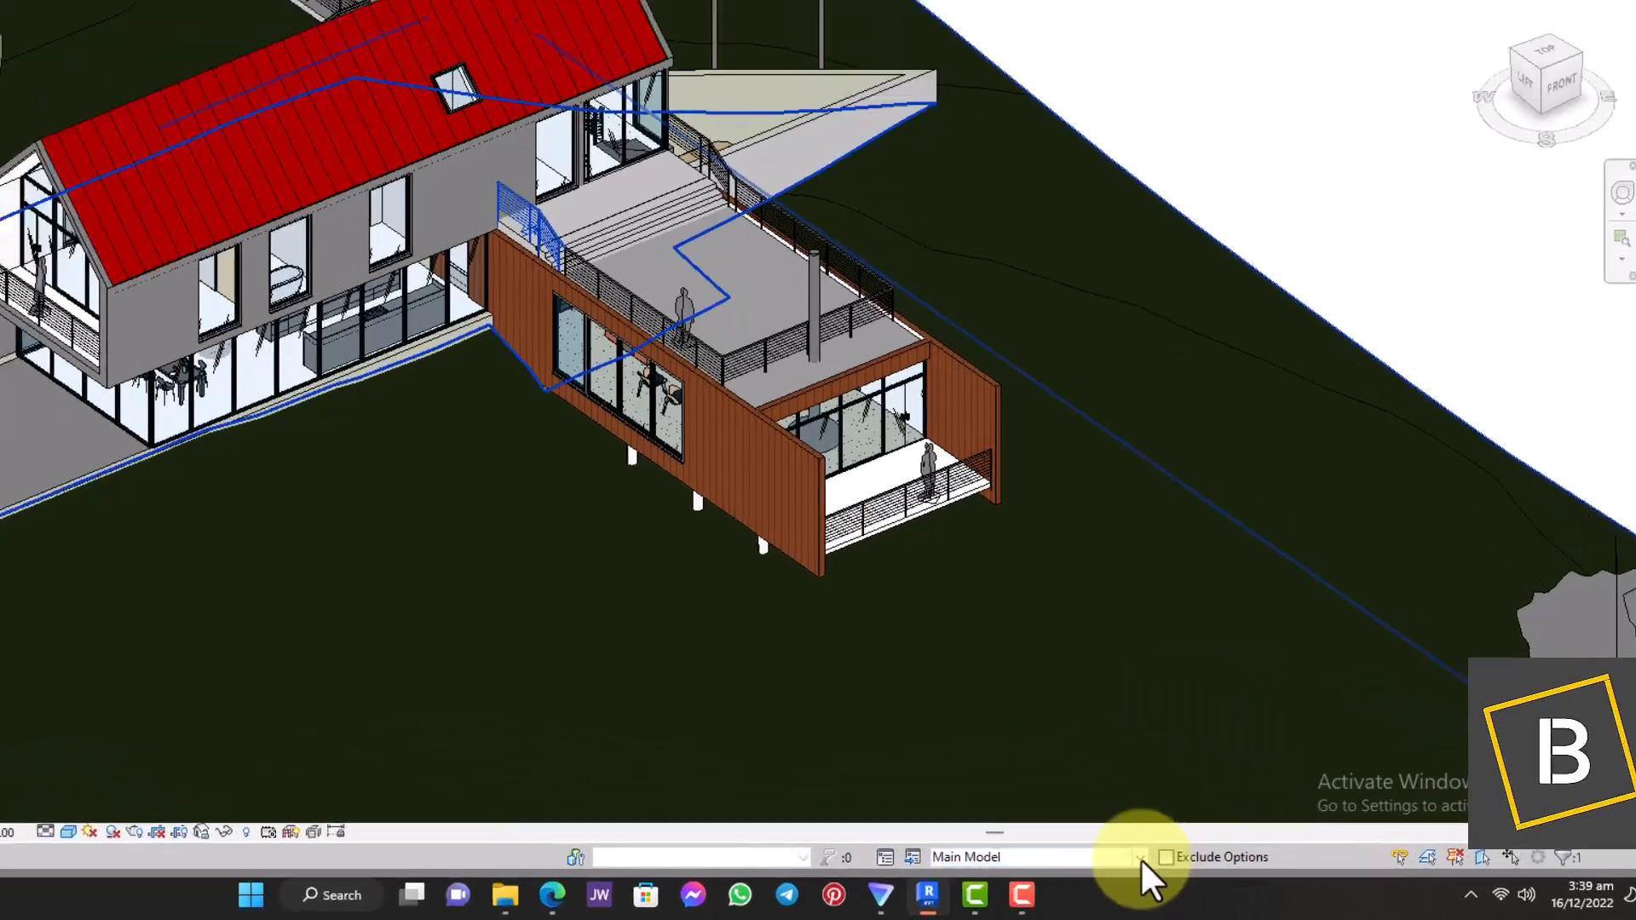
pyautogui.click(1220, 870)
pyautogui.click(786, 789)
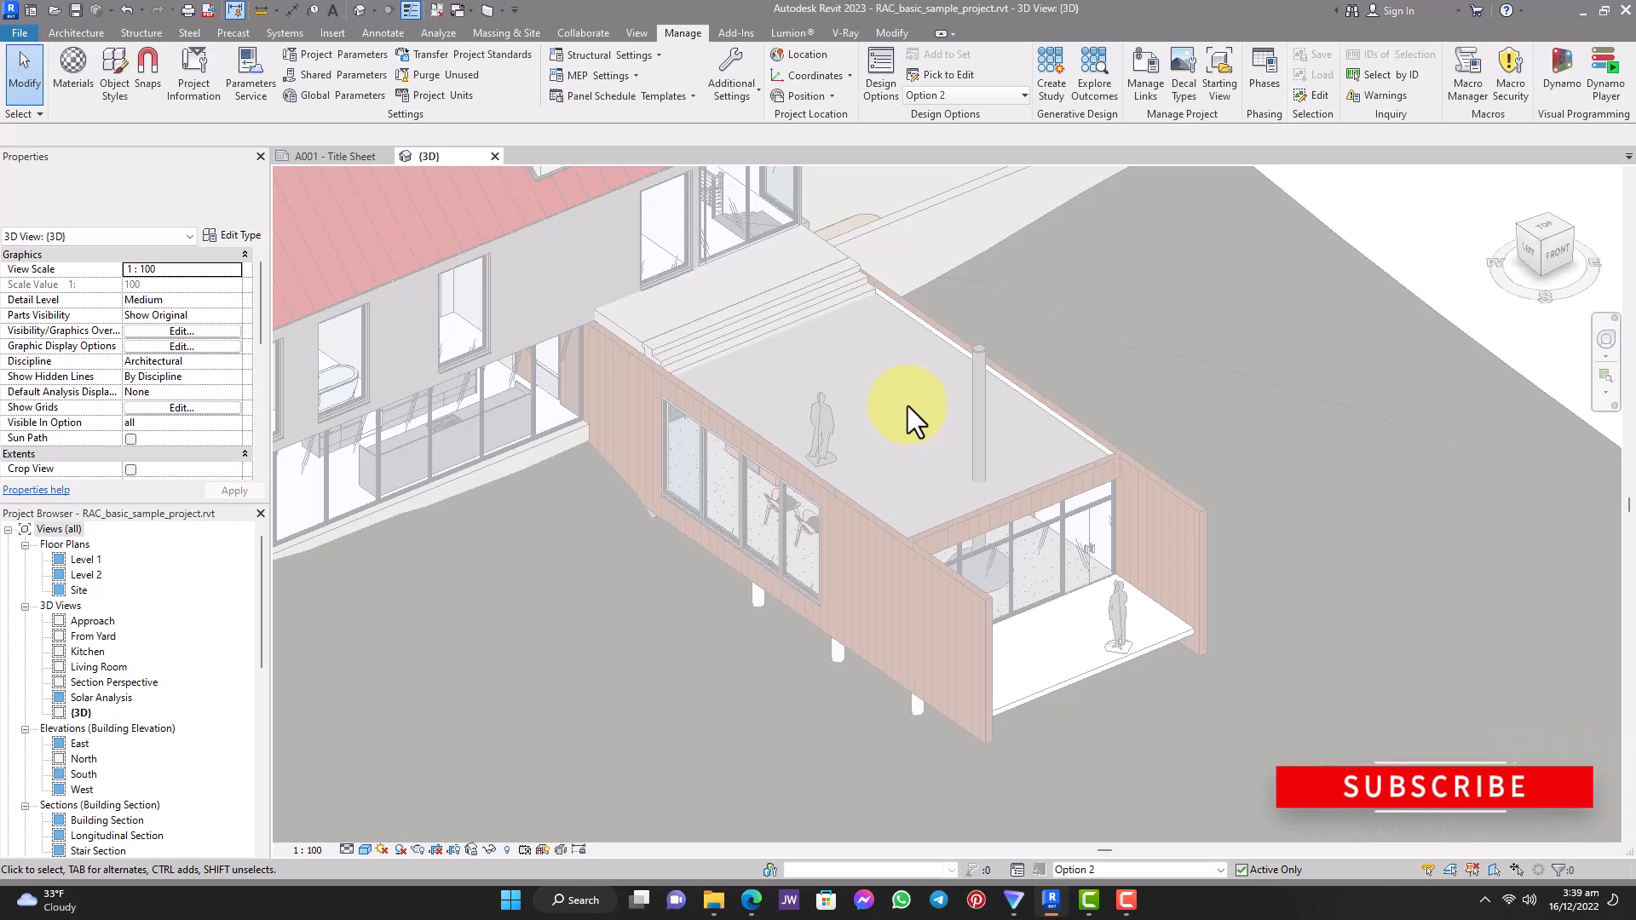
pyautogui.doubleClick(88, 576)
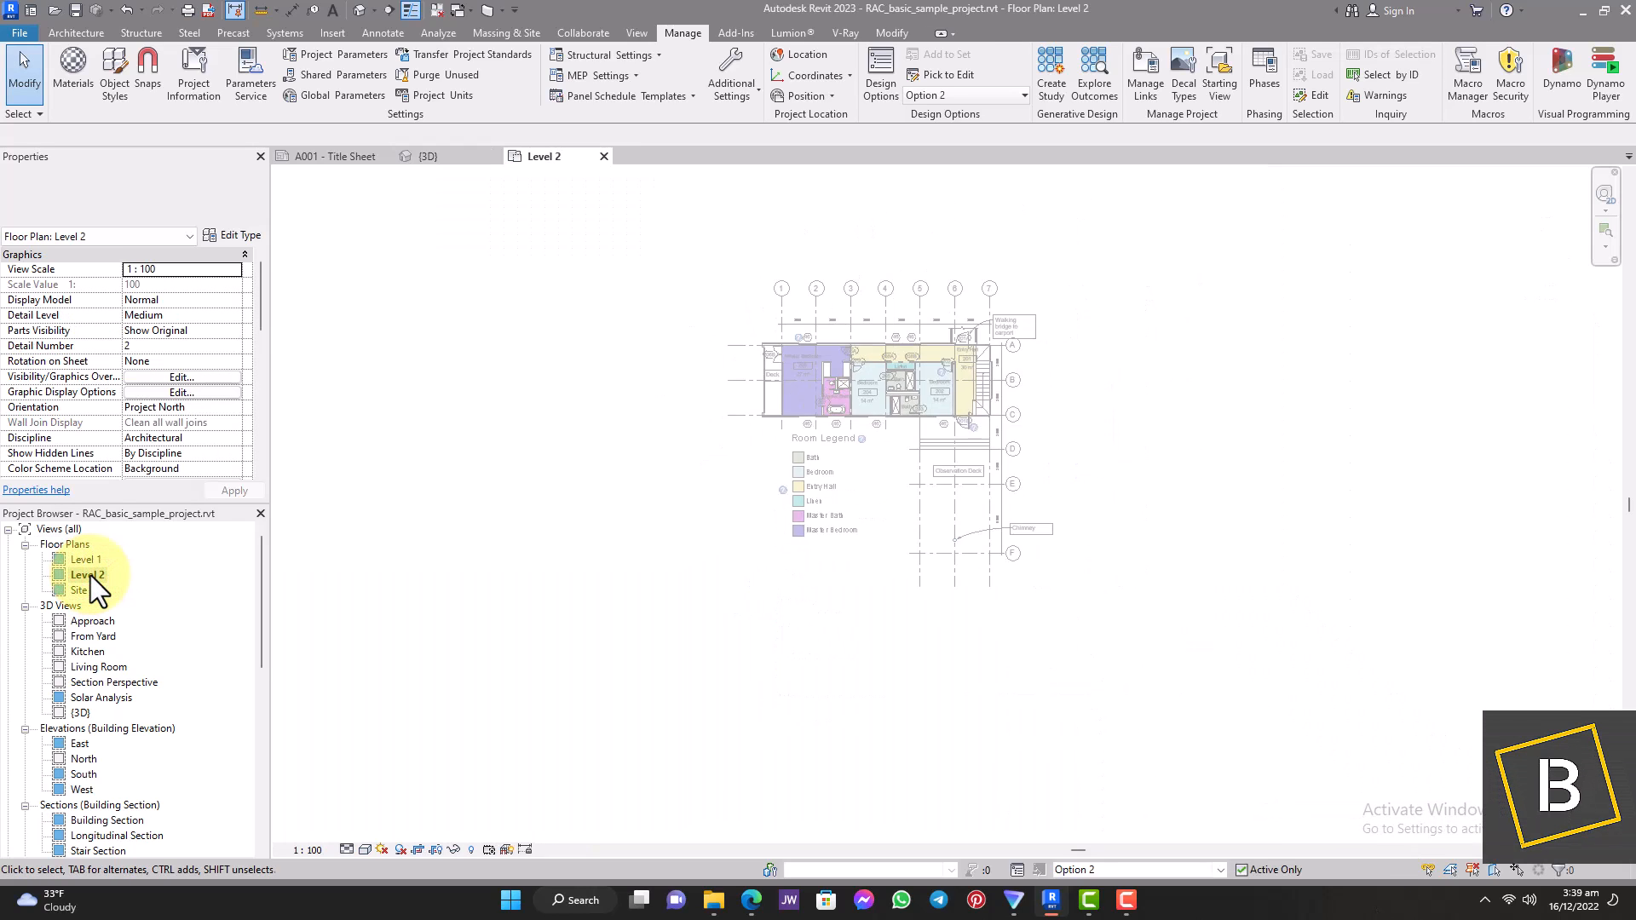
# Draw a wall in the Level 2 plan along the observation deck's grid 5 side, from the house façade to grid F
pyautogui.click(85, 34)
pyautogui.click(75, 63)
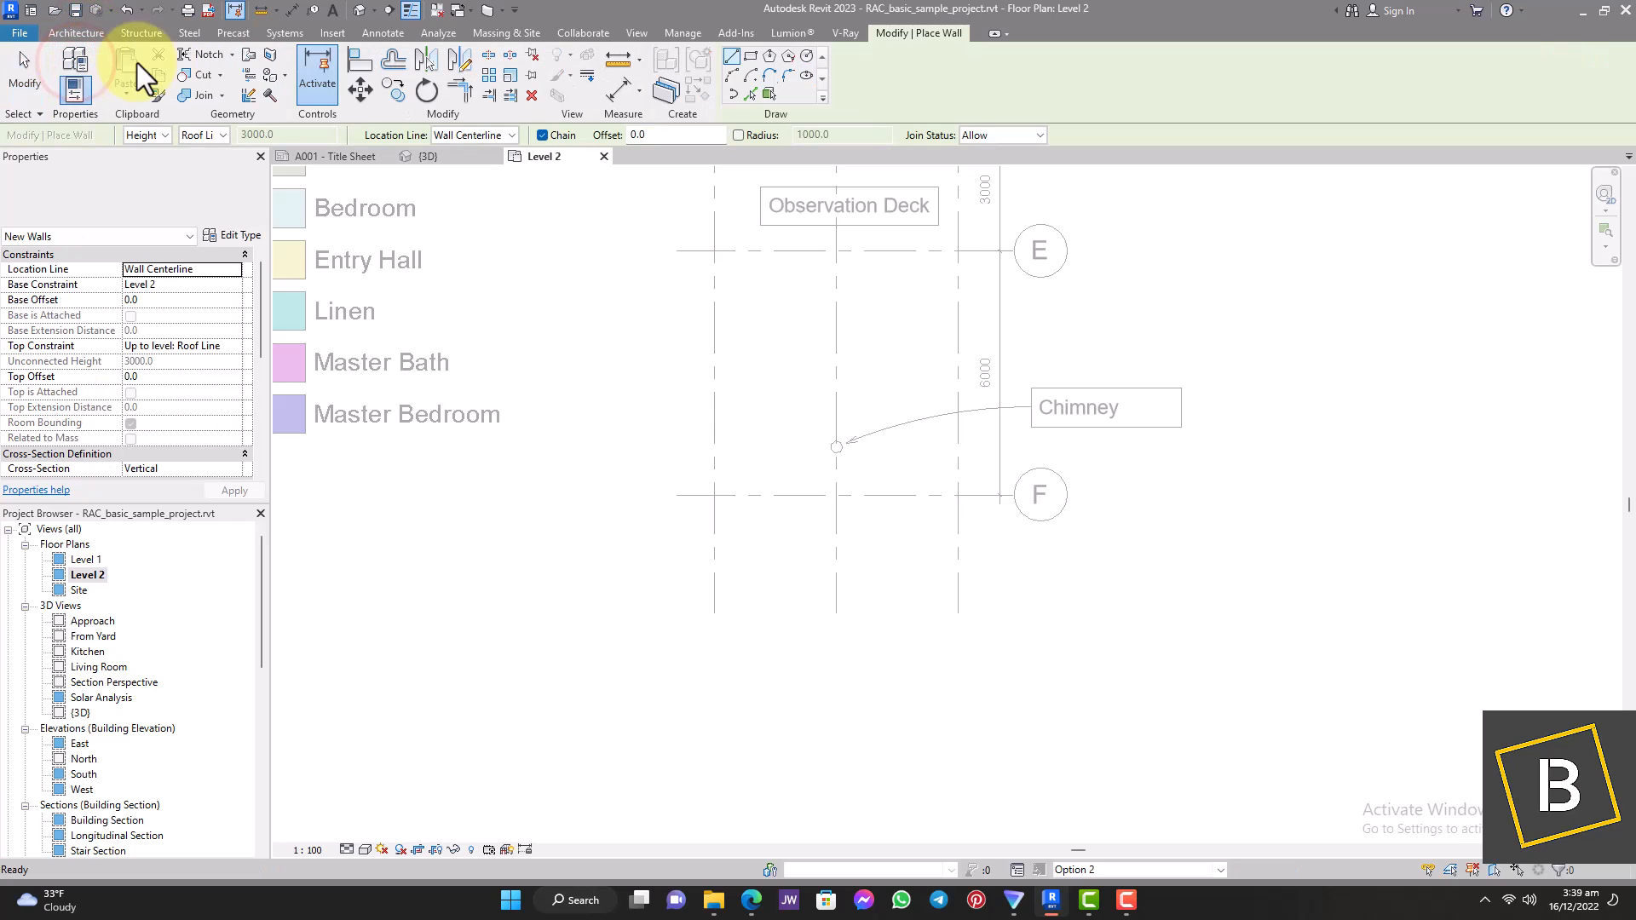
pyautogui.click(729, 57)
pyautogui.scroll(-2, 730, 235)
pyautogui.scroll(4, 730, 234)
pyautogui.click(731, 244)
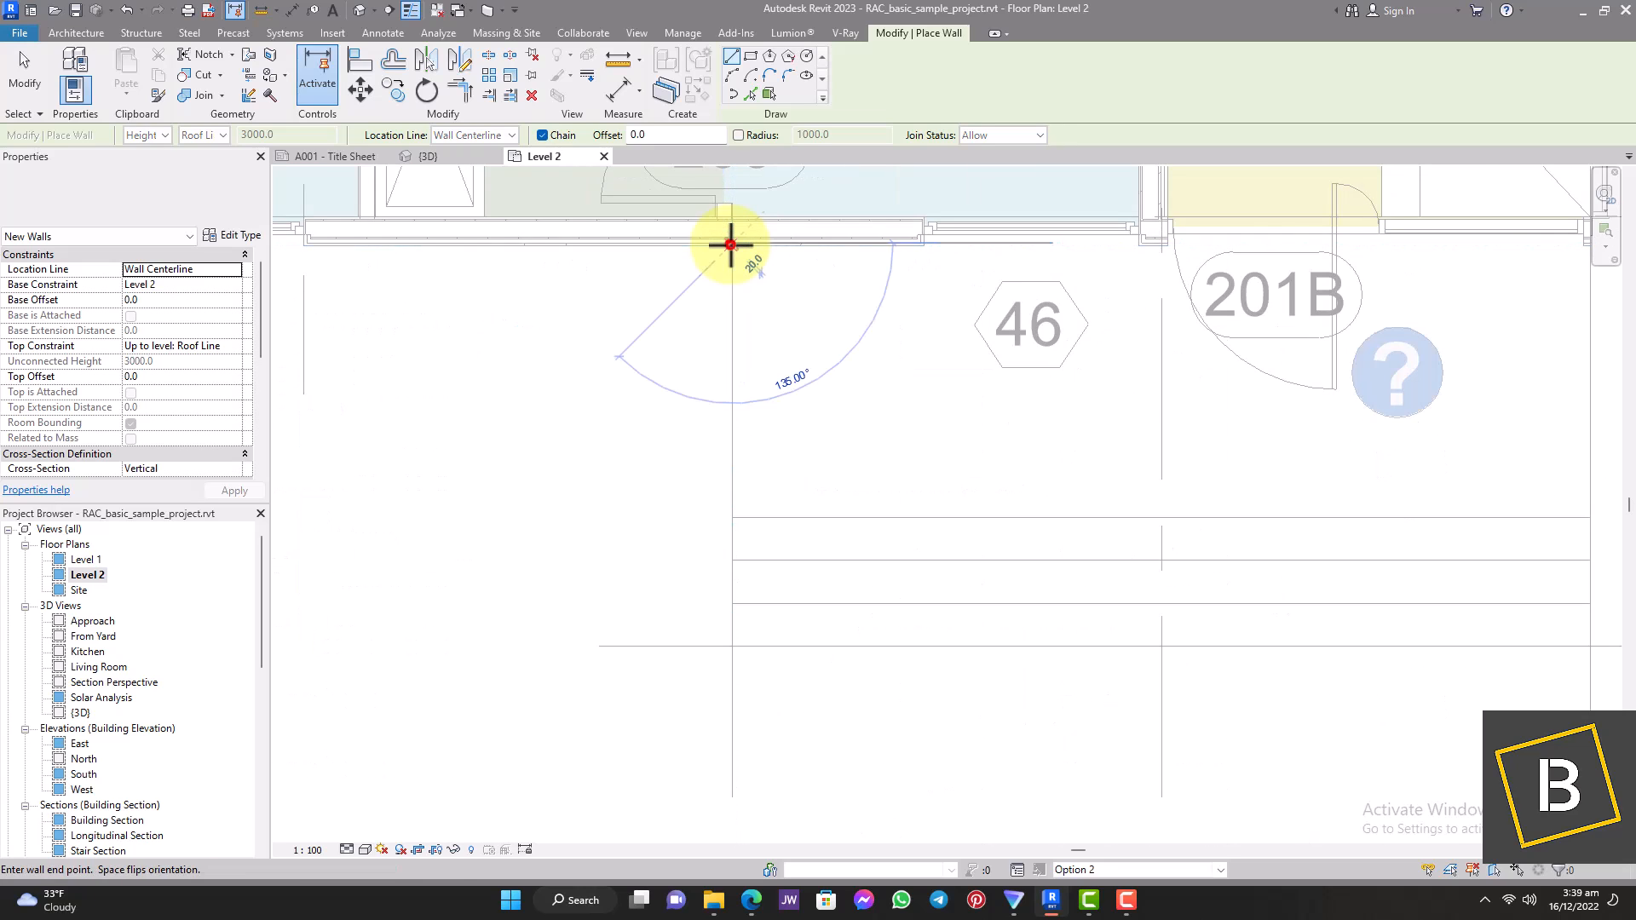
pyautogui.scroll(-4, 731, 245)
pyautogui.click(738, 649)
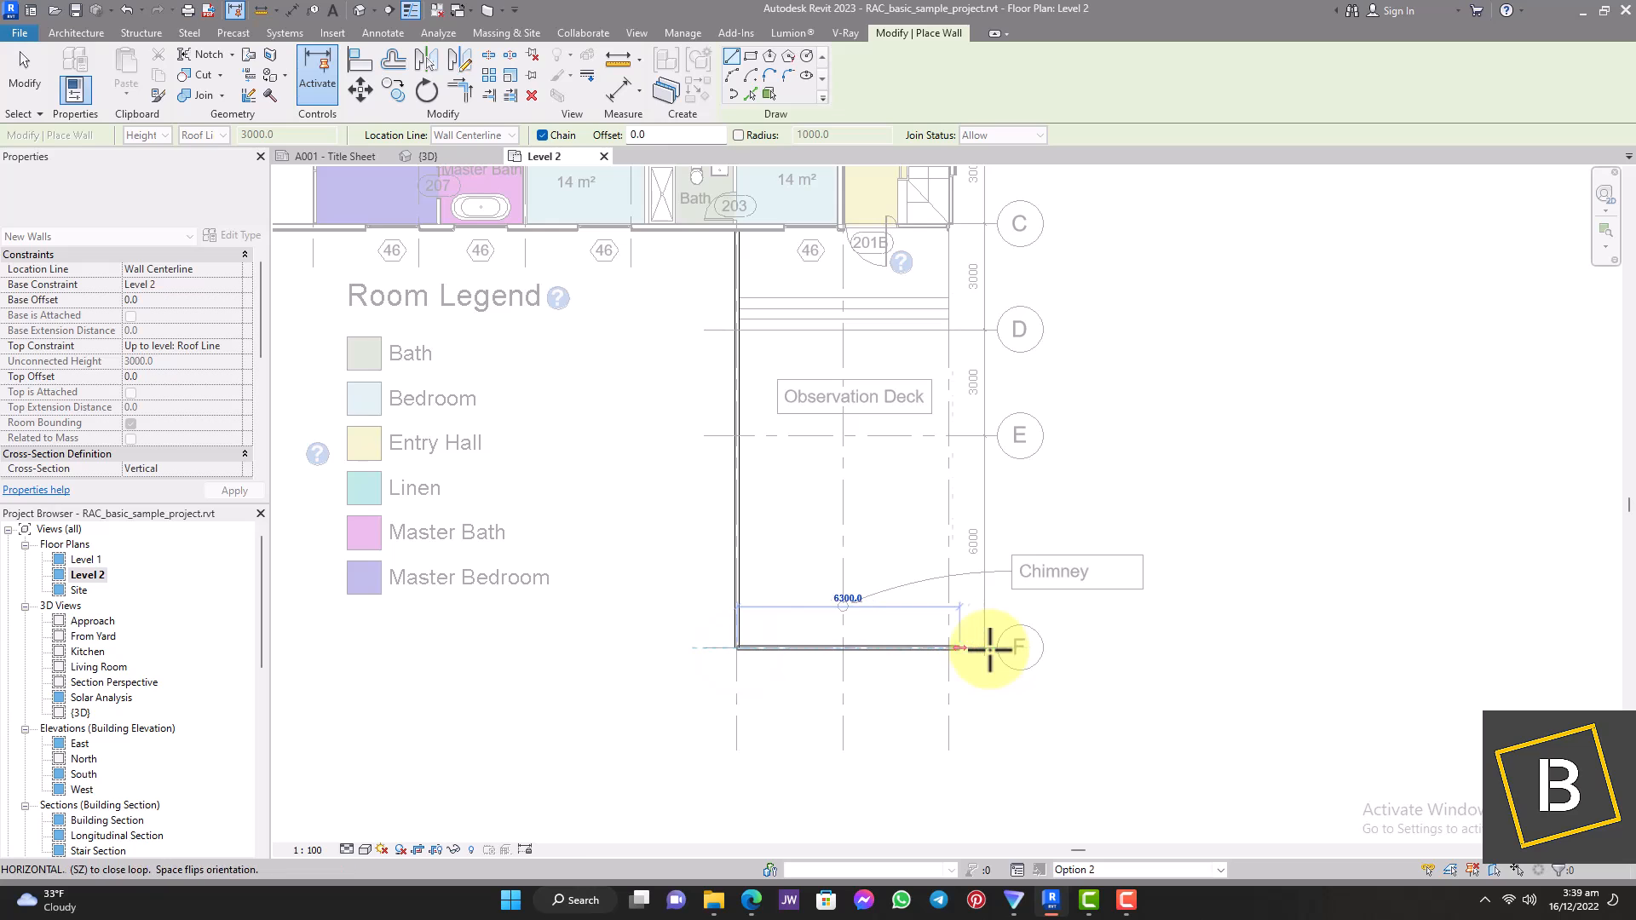
# Continue the wall chain along grid F to grid 7, and along grid 7 back to the house façade
pyautogui.click(948, 650)
pyautogui.scroll(-3, 948, 650)
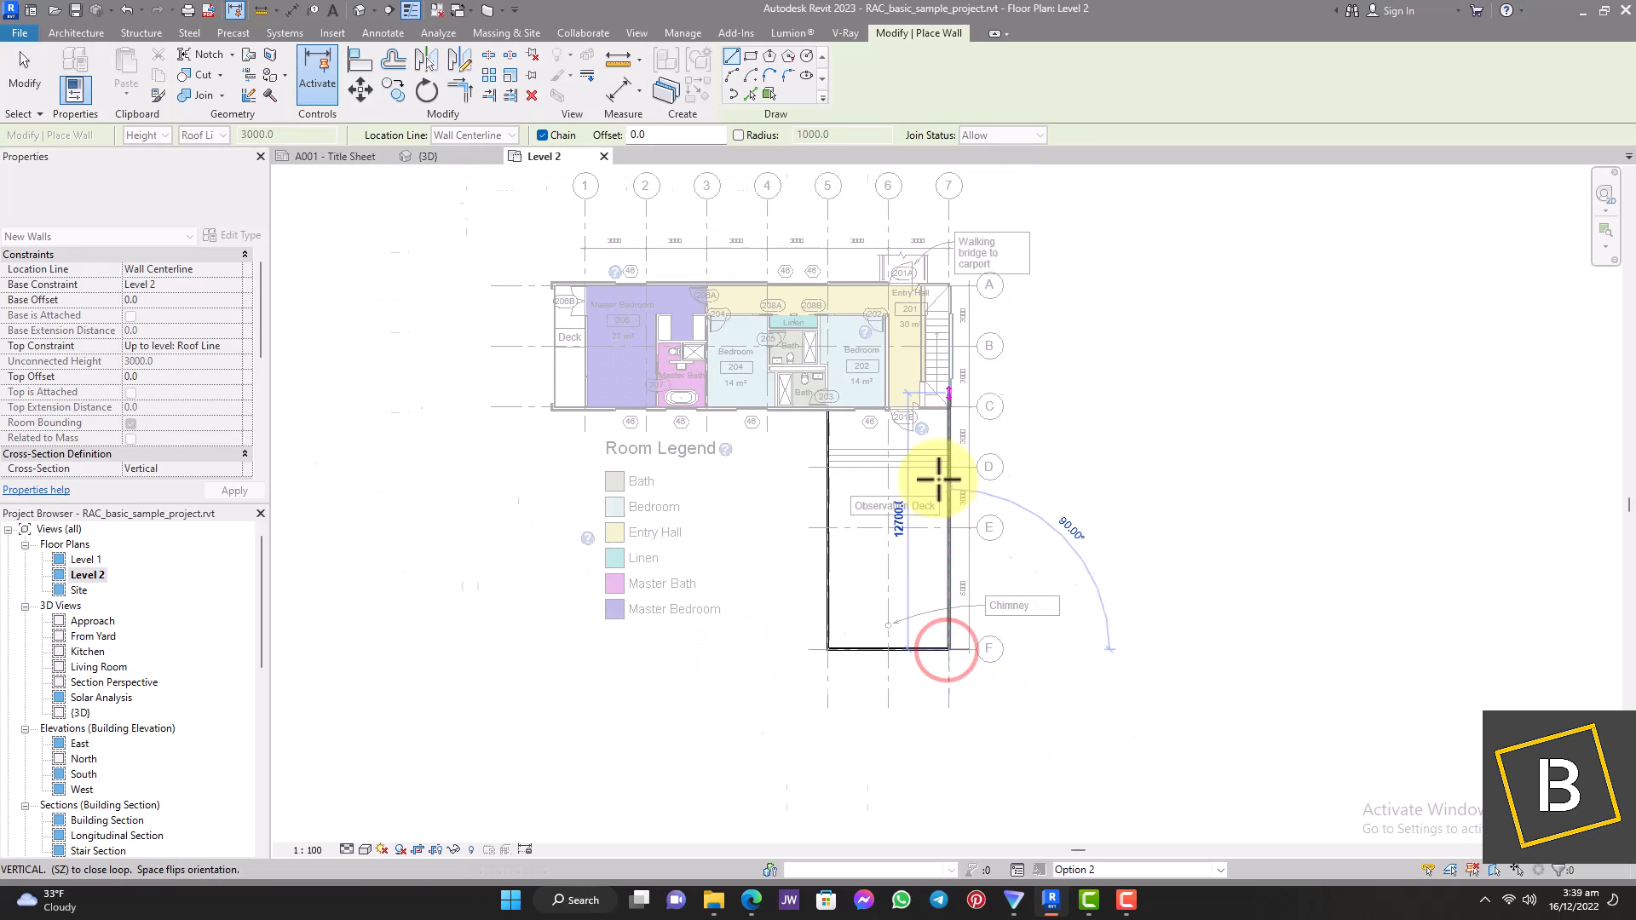
pyautogui.scroll(6, 940, 442)
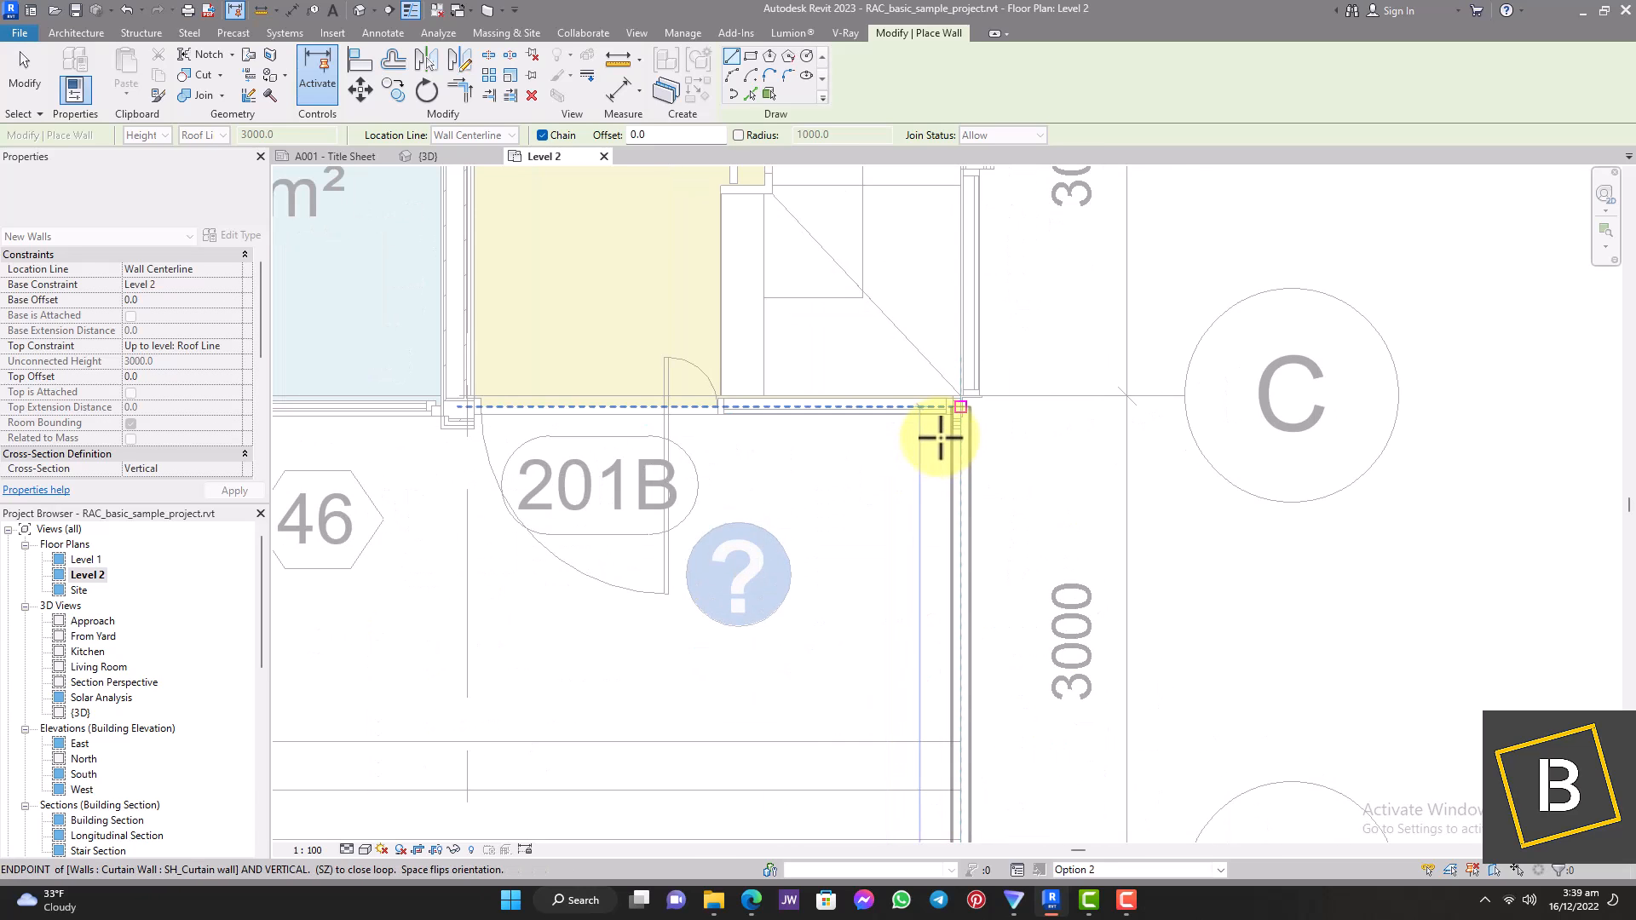
pyautogui.click(960, 398)
pyautogui.scroll(-3, 960, 398)
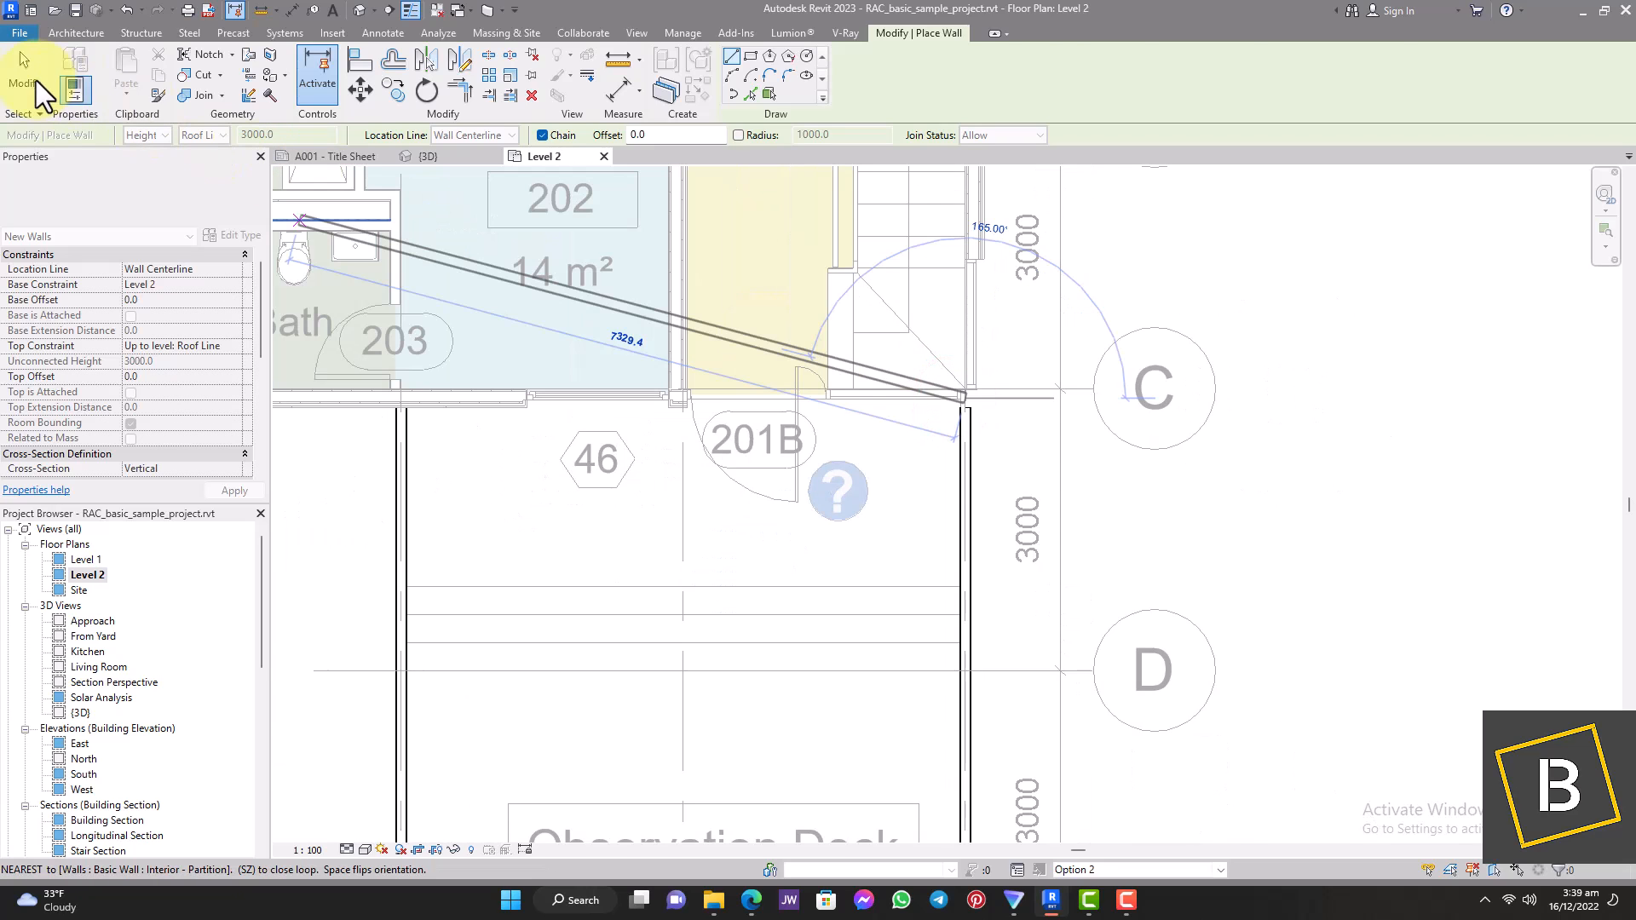
pyautogui.click(38, 80)
# In the 3D view, set the three terrace walls' base constraint to Ceiling and top constraint to Up to level: Ceiling with a 1500 top offset
pyautogui.click(358, 10)
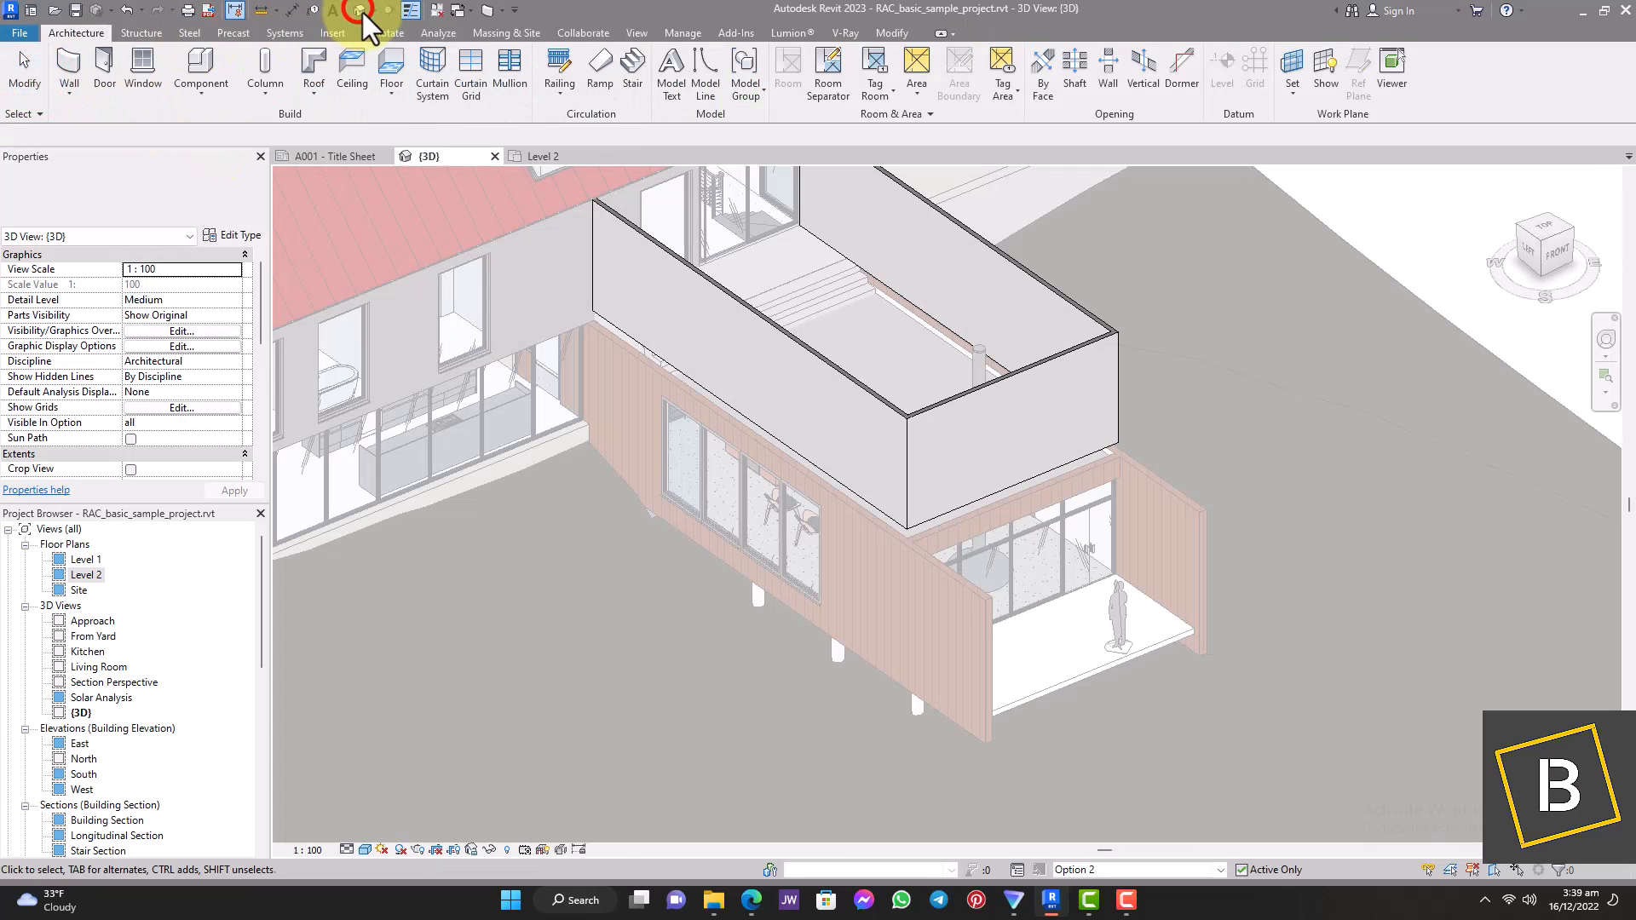
pyautogui.click(863, 429)
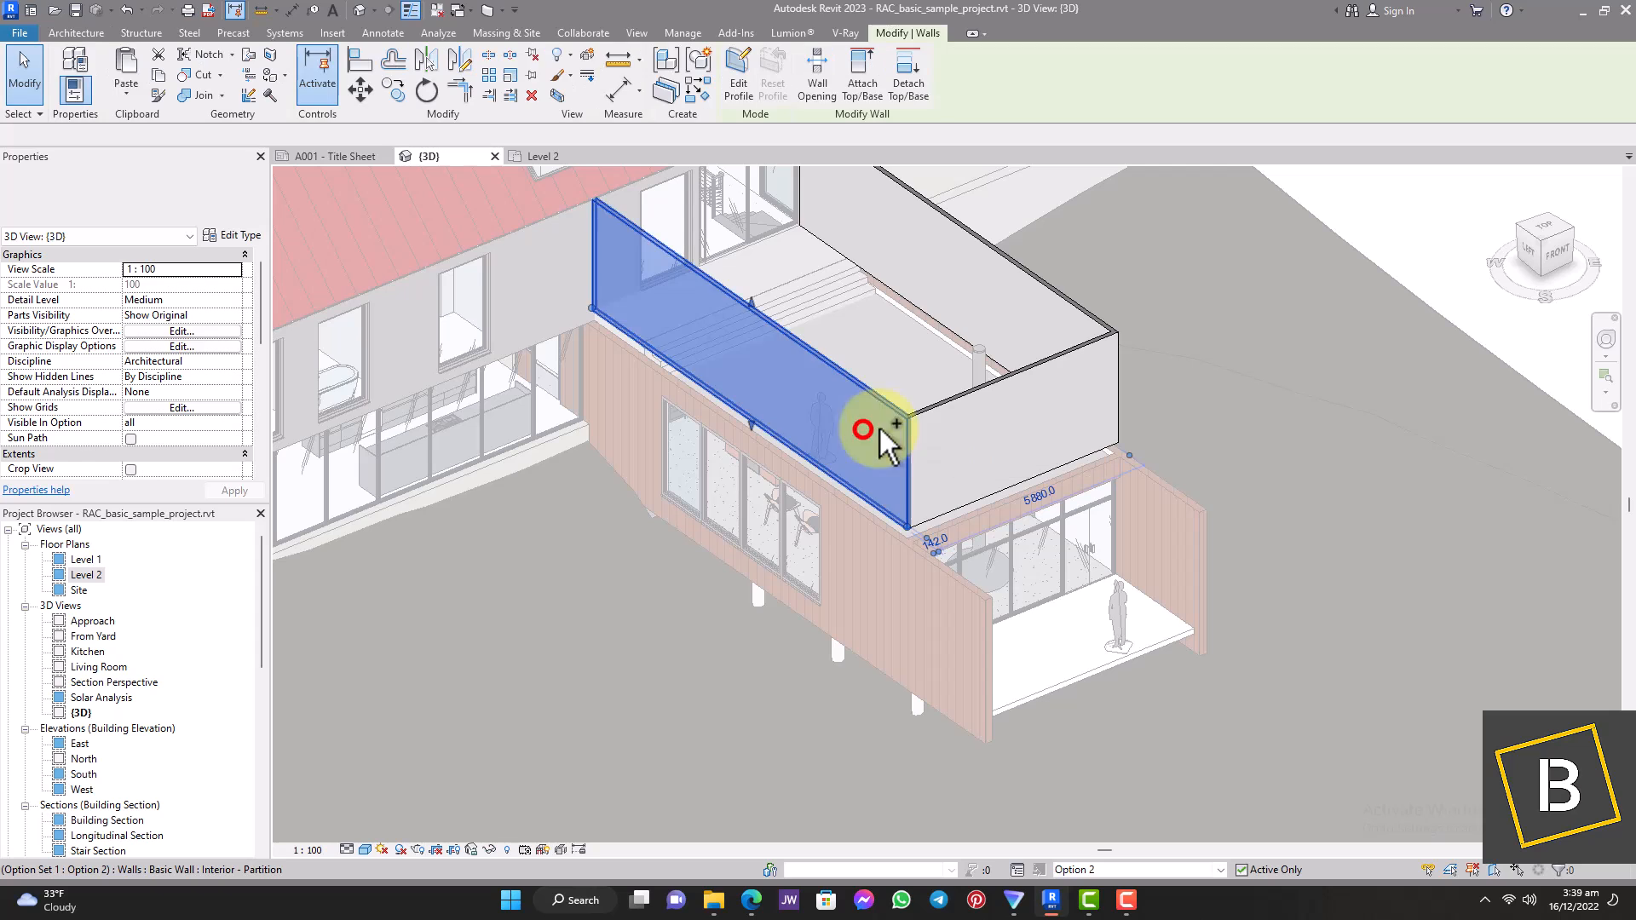
pyautogui.keyDown('ctrl'); pyautogui.click(961, 420); pyautogui.keyUp('ctrl')
pyautogui.keyDown('ctrl'); pyautogui.click(988, 300); pyautogui.keyUp('ctrl')
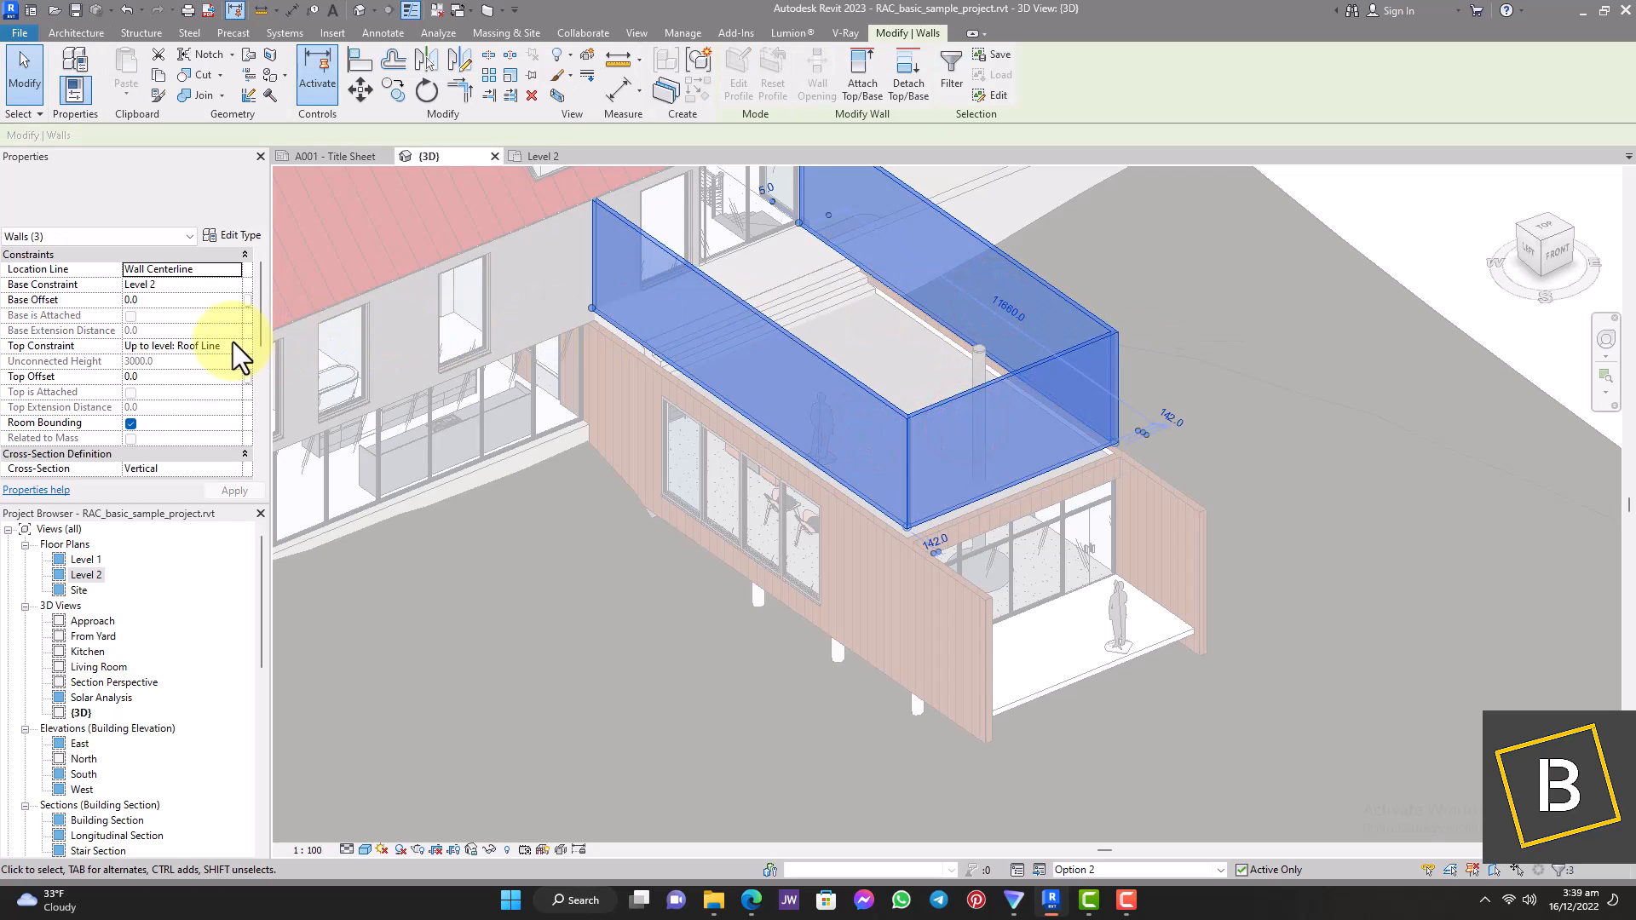
pyautogui.click(235, 284)
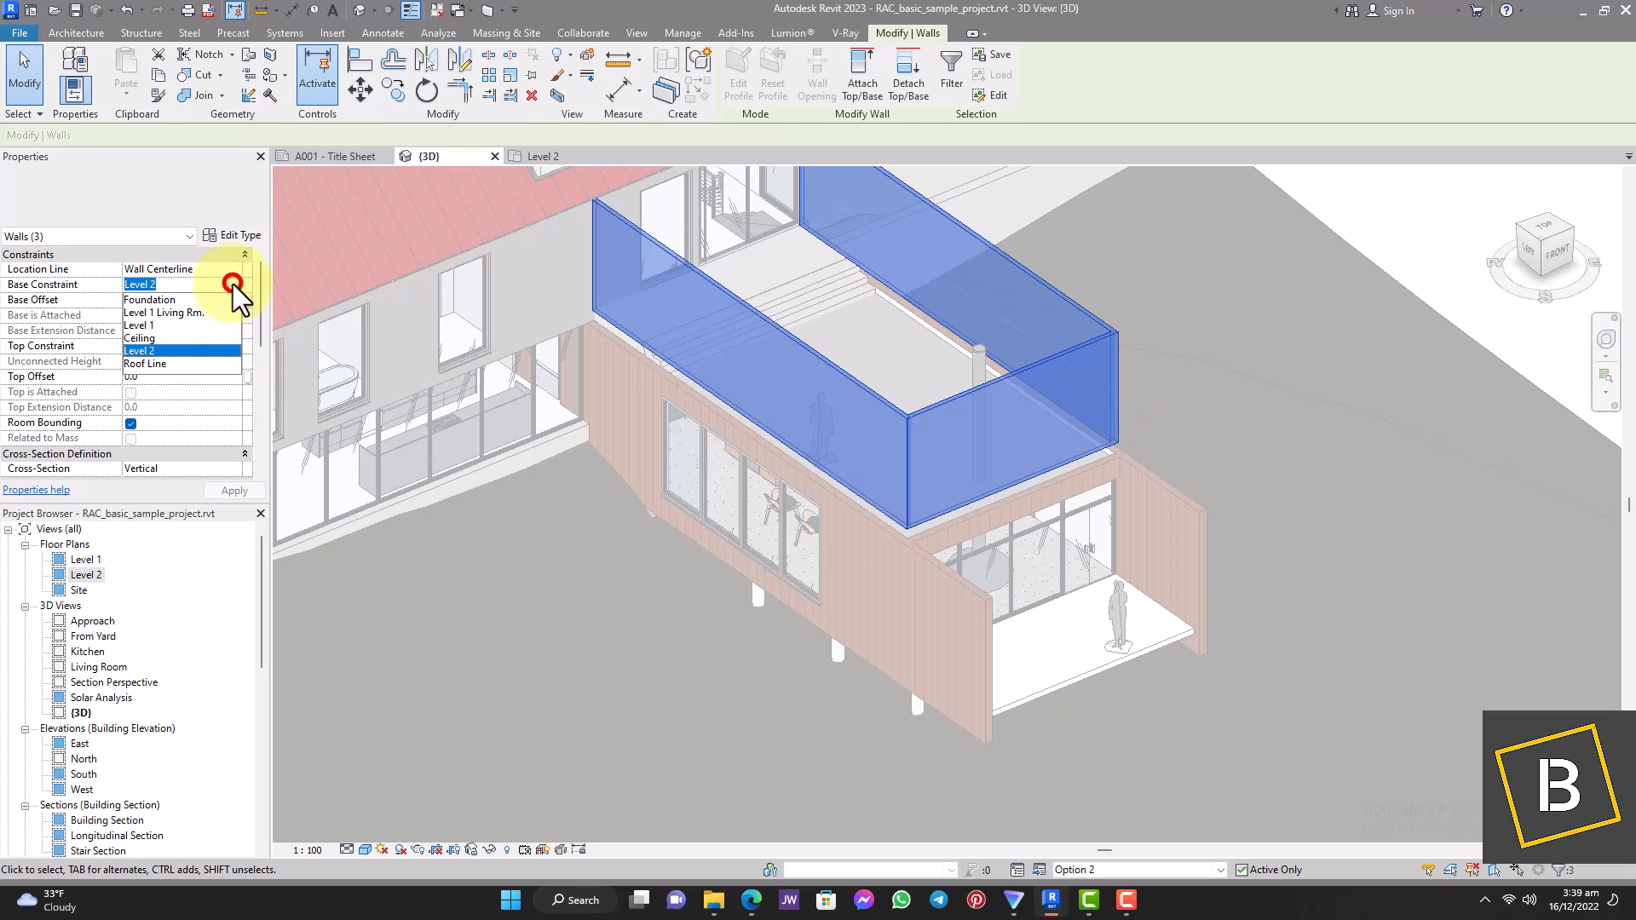
pyautogui.click(156, 336)
pyautogui.click(236, 346)
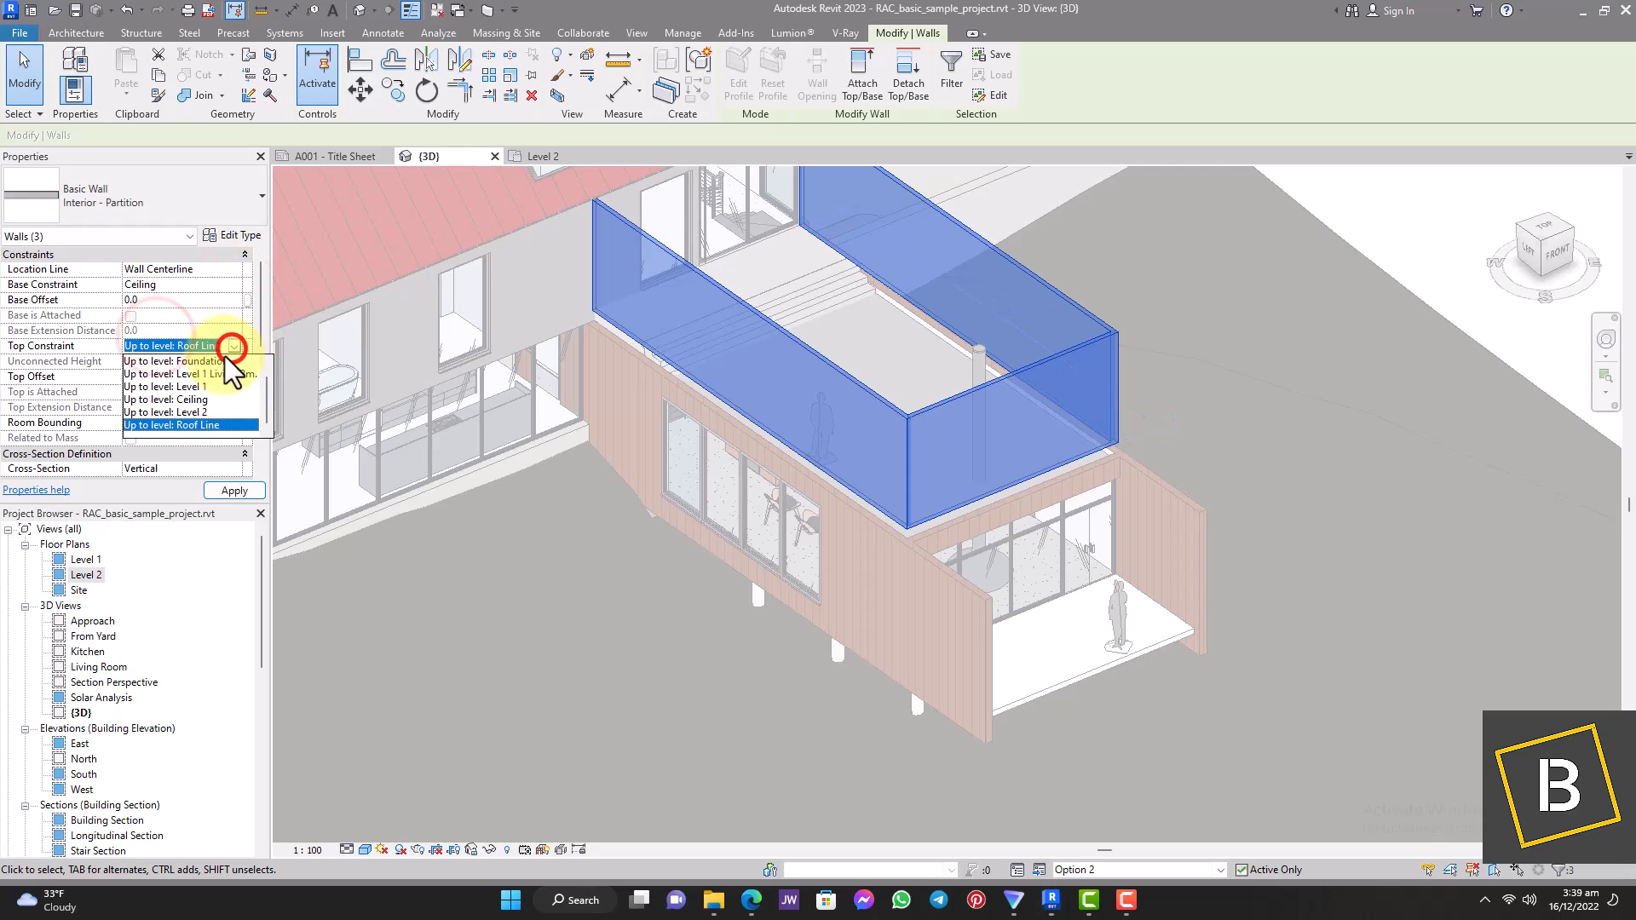
pyautogui.click(179, 397)
pyautogui.click(175, 378)
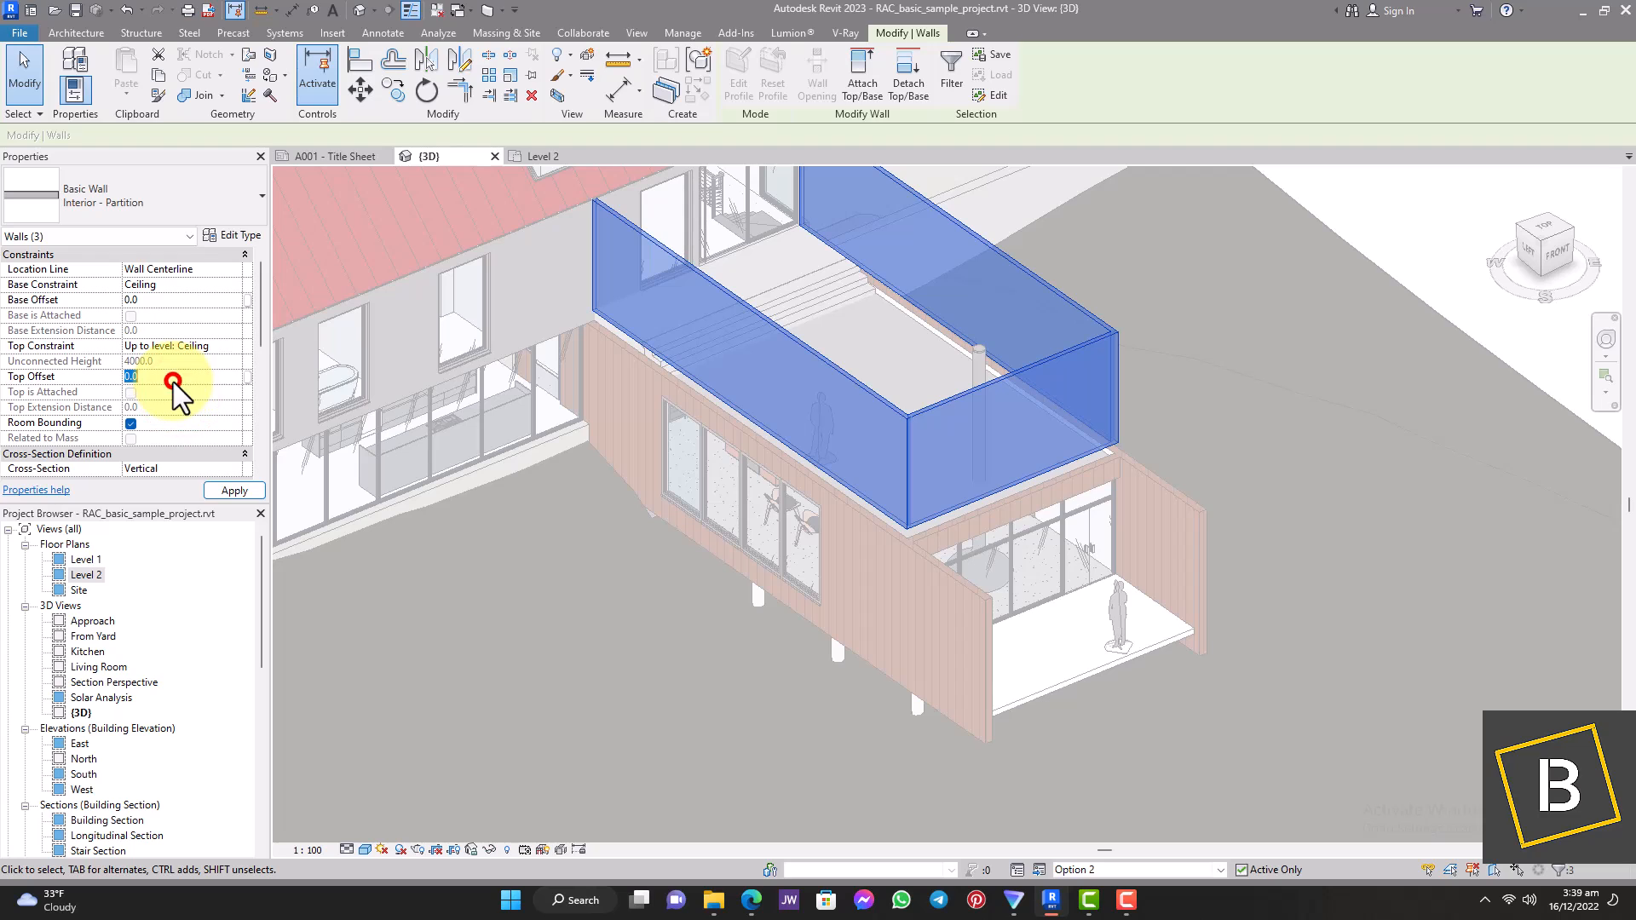
pyautogui.write('1500')
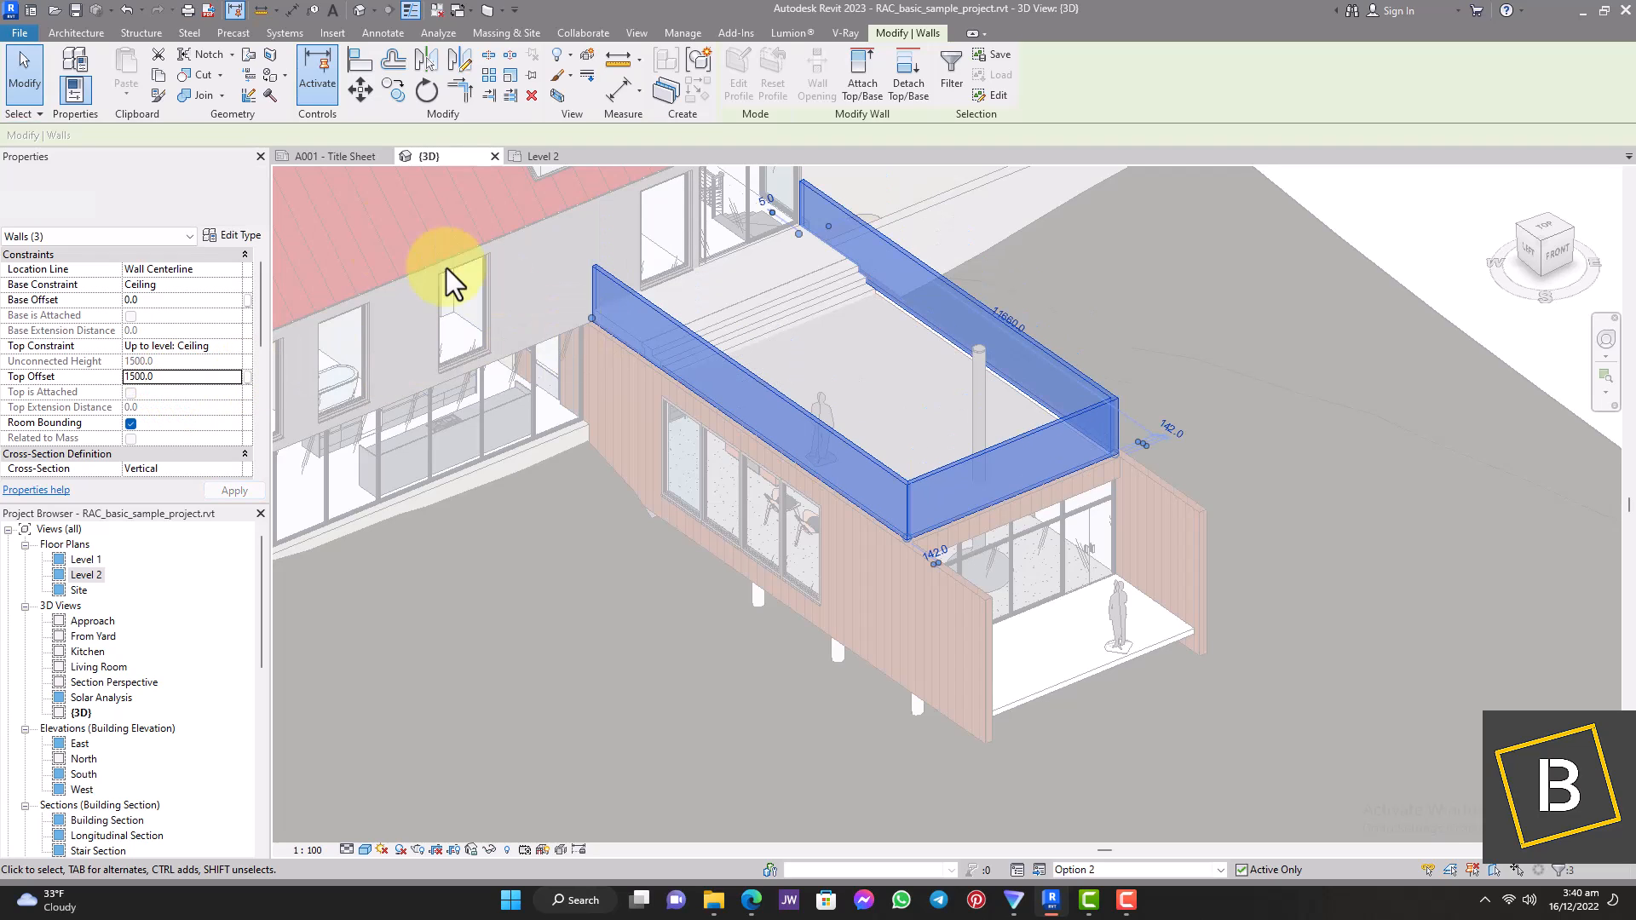
pyautogui.click(23, 68)
# Draw a wall along grid G in the Level 1 plan, across the deck between the inner faces of the timber-clad side walls
pyautogui.scroll(-3, 594, 446)
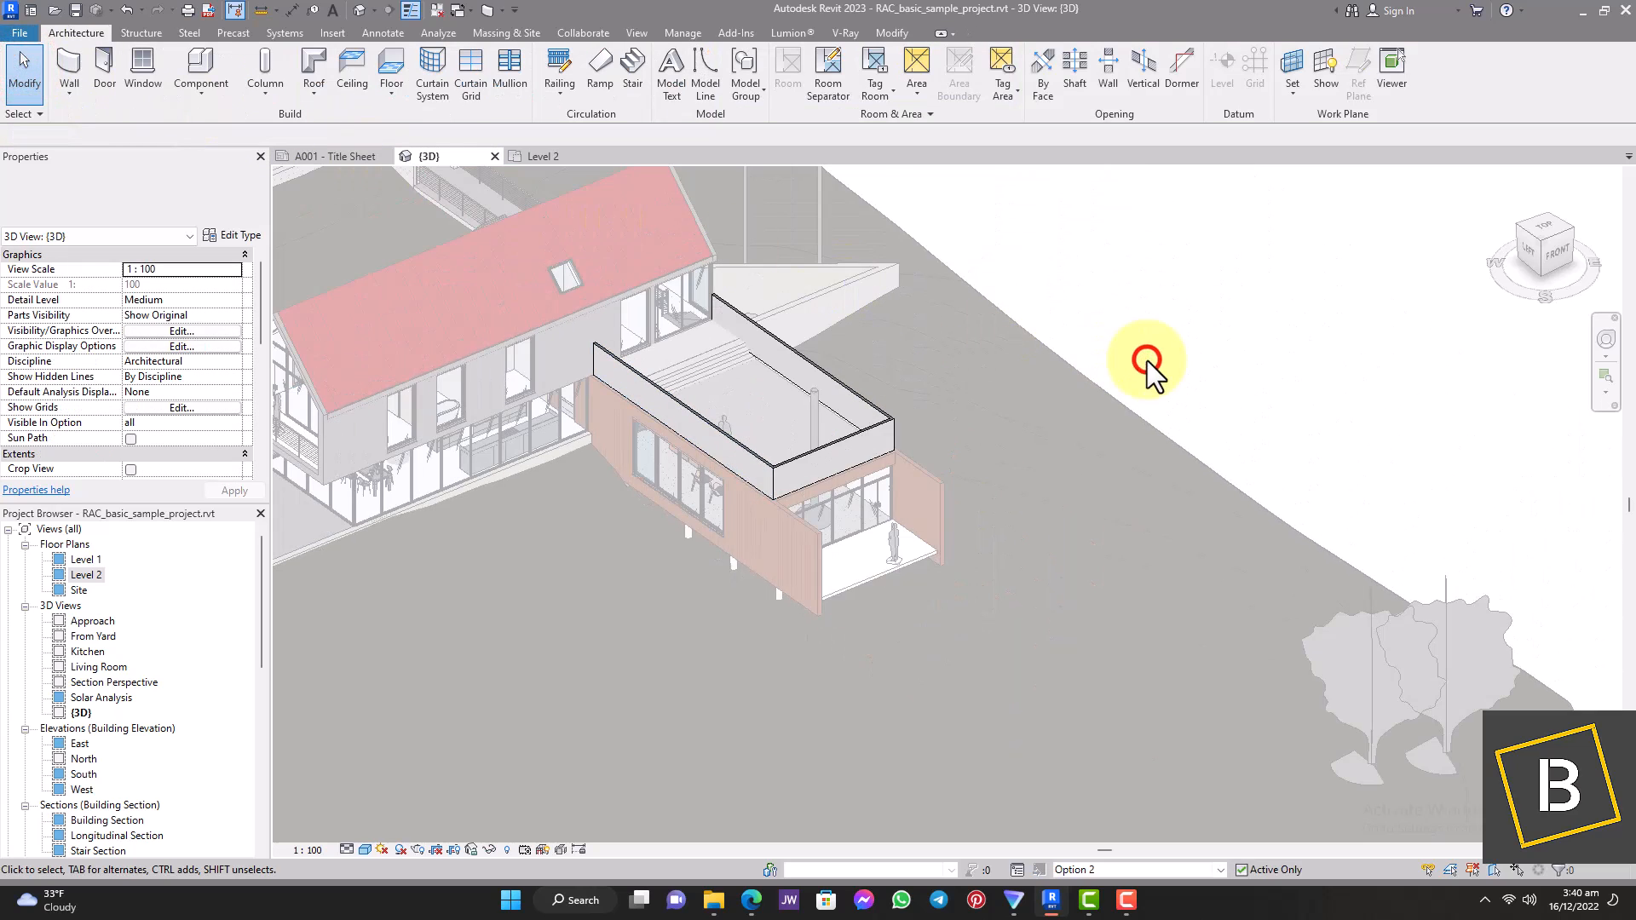
pyautogui.scroll(4, 1147, 360)
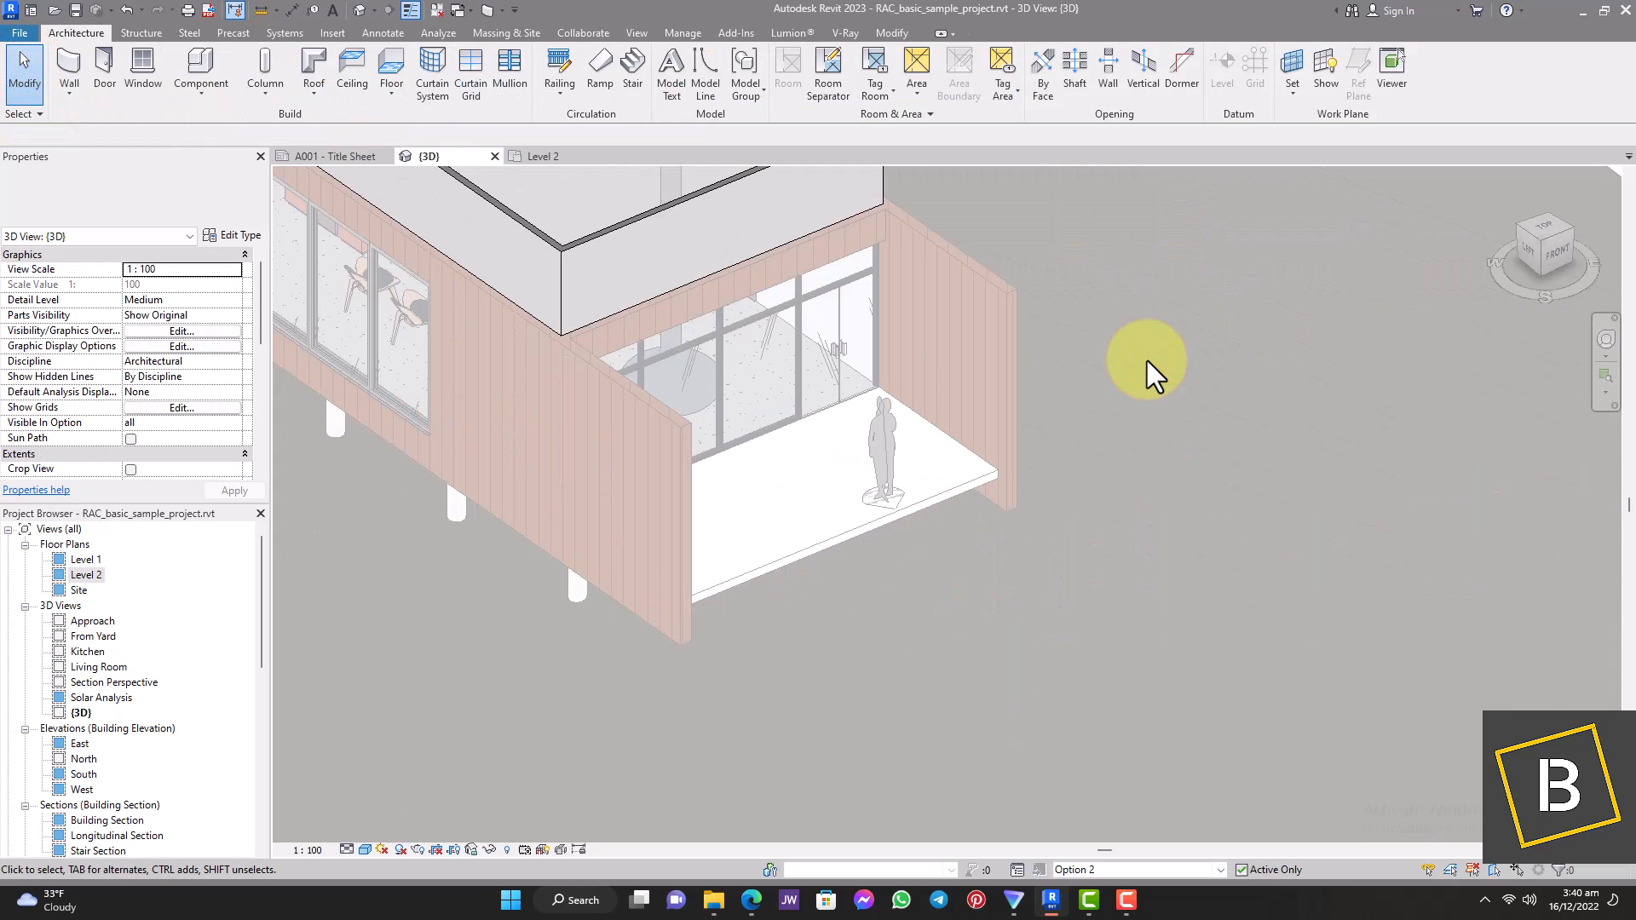
pyautogui.doubleClick(88, 560)
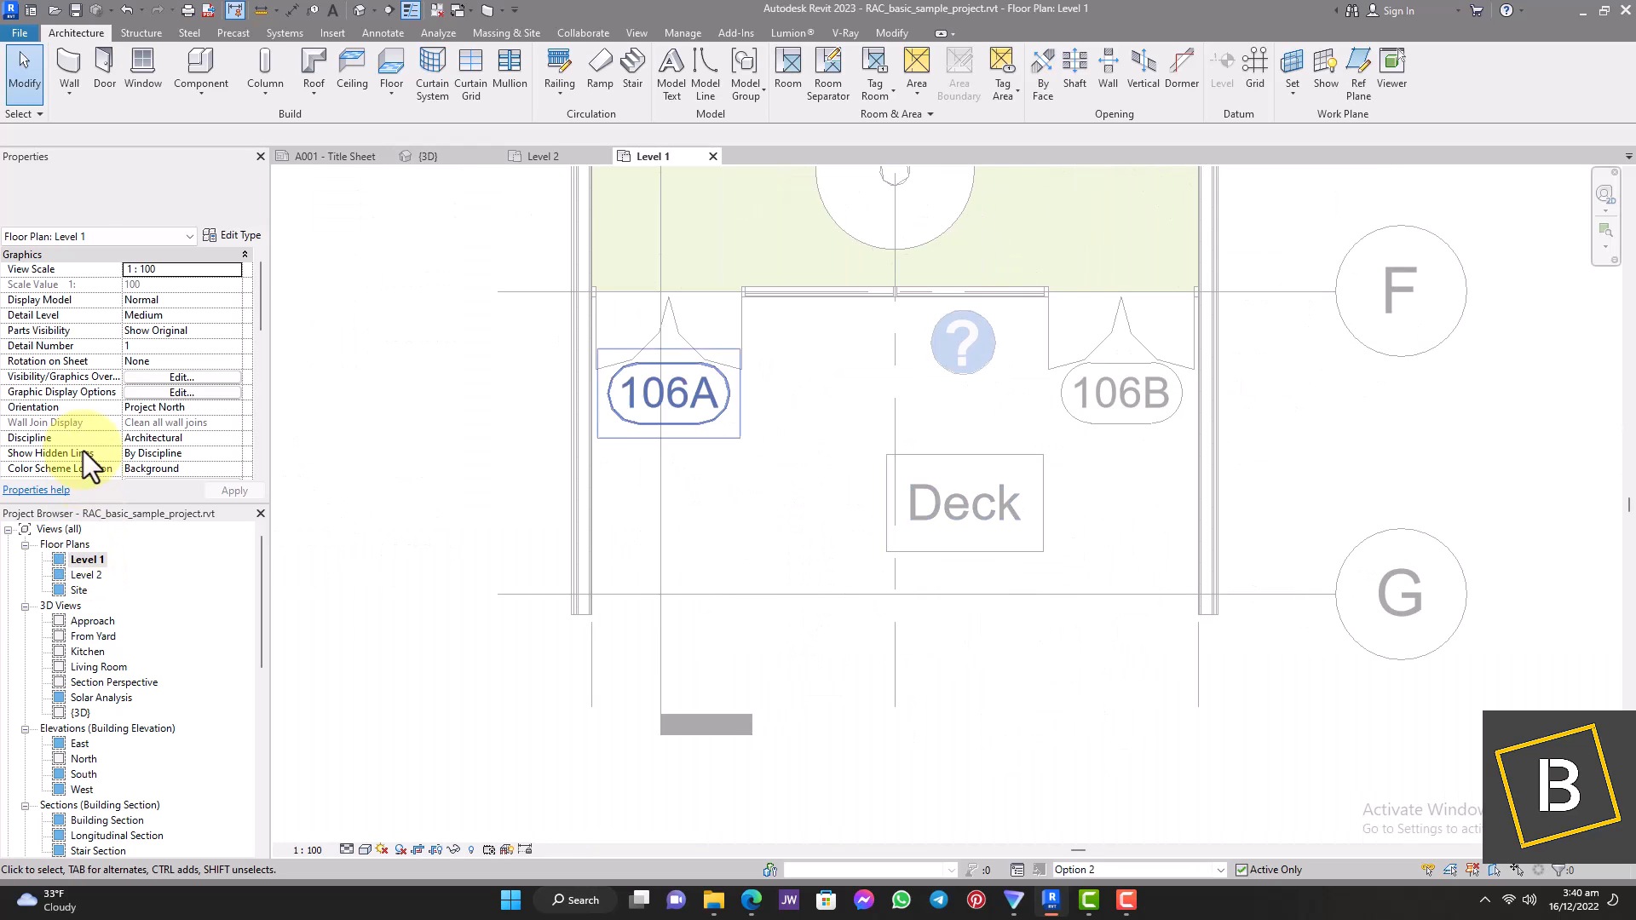
pyautogui.click(63, 56)
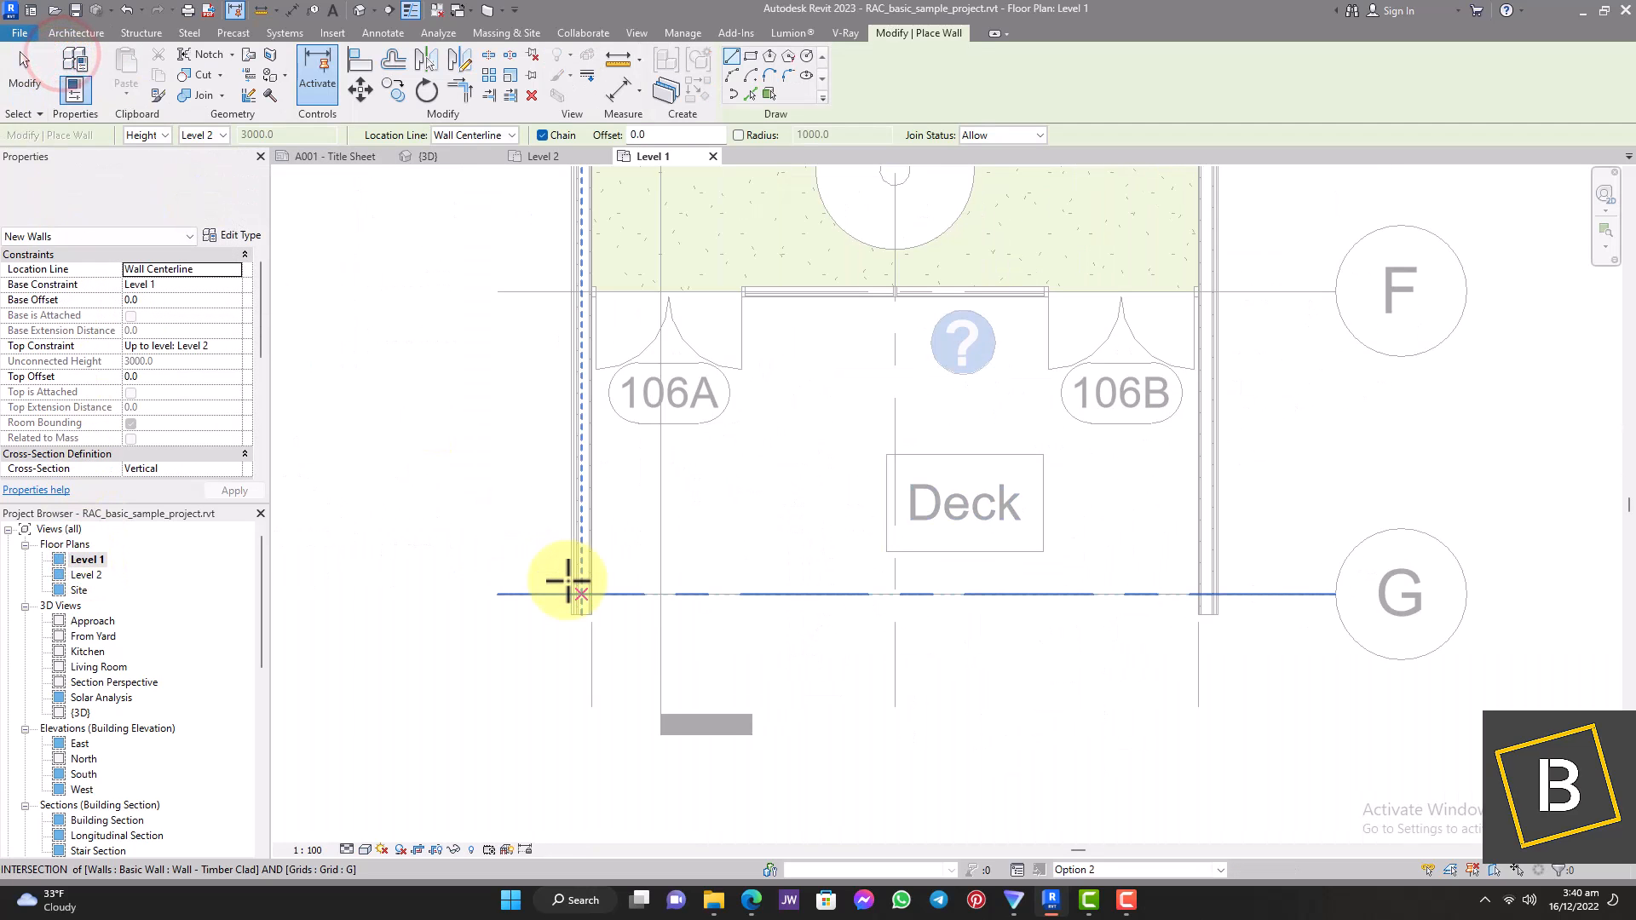
pyautogui.click(594, 595)
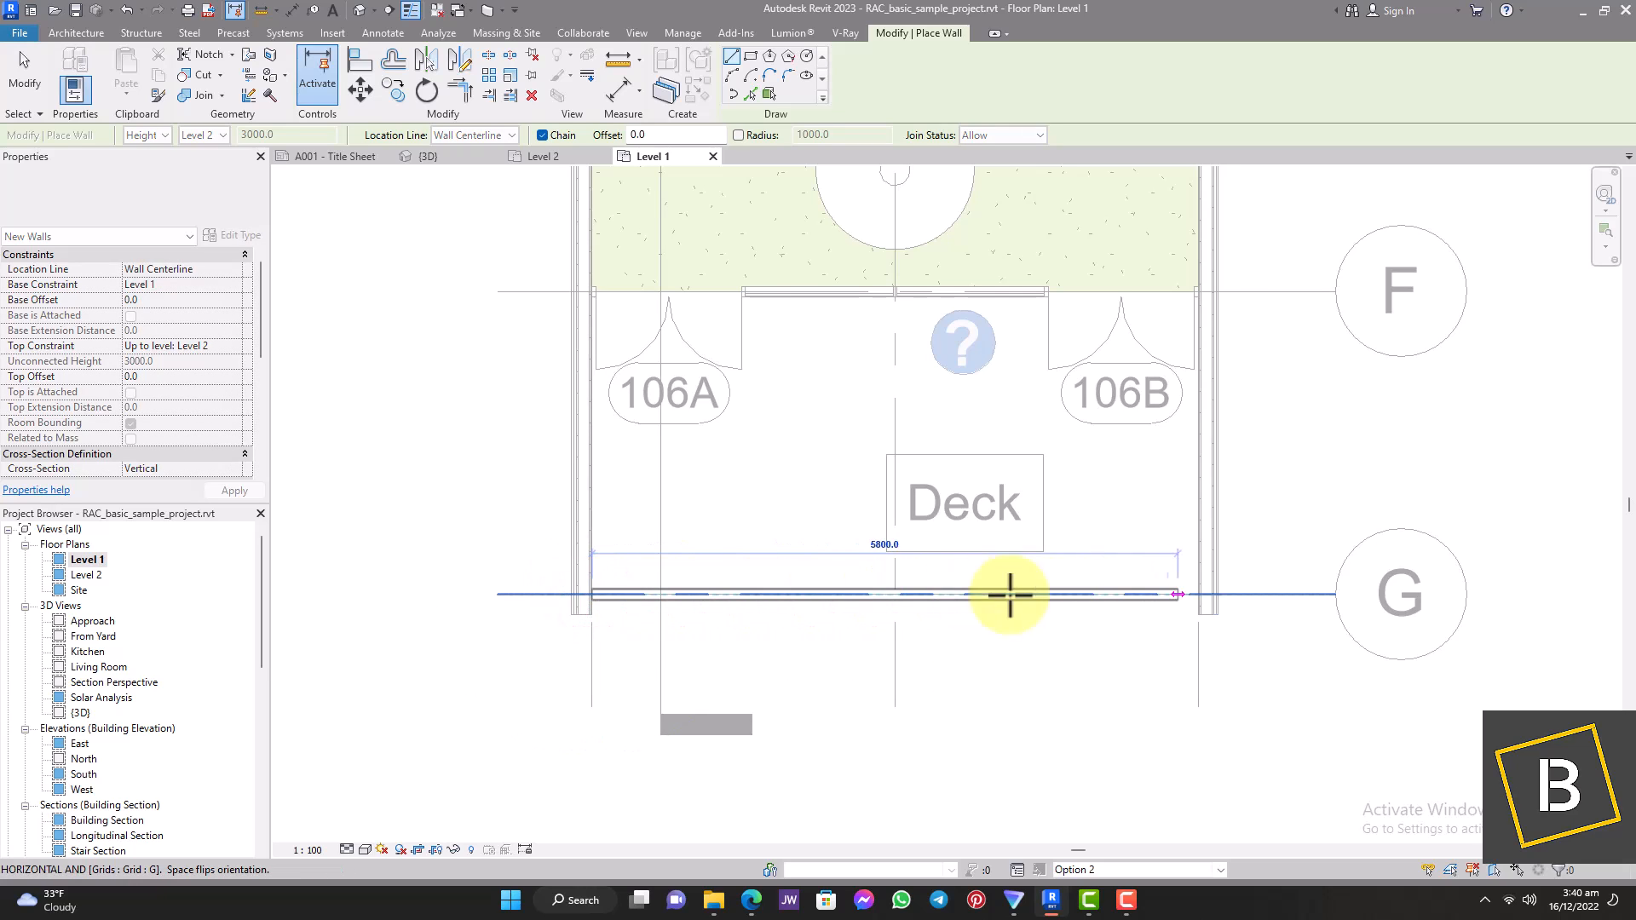
pyautogui.click(1198, 594)
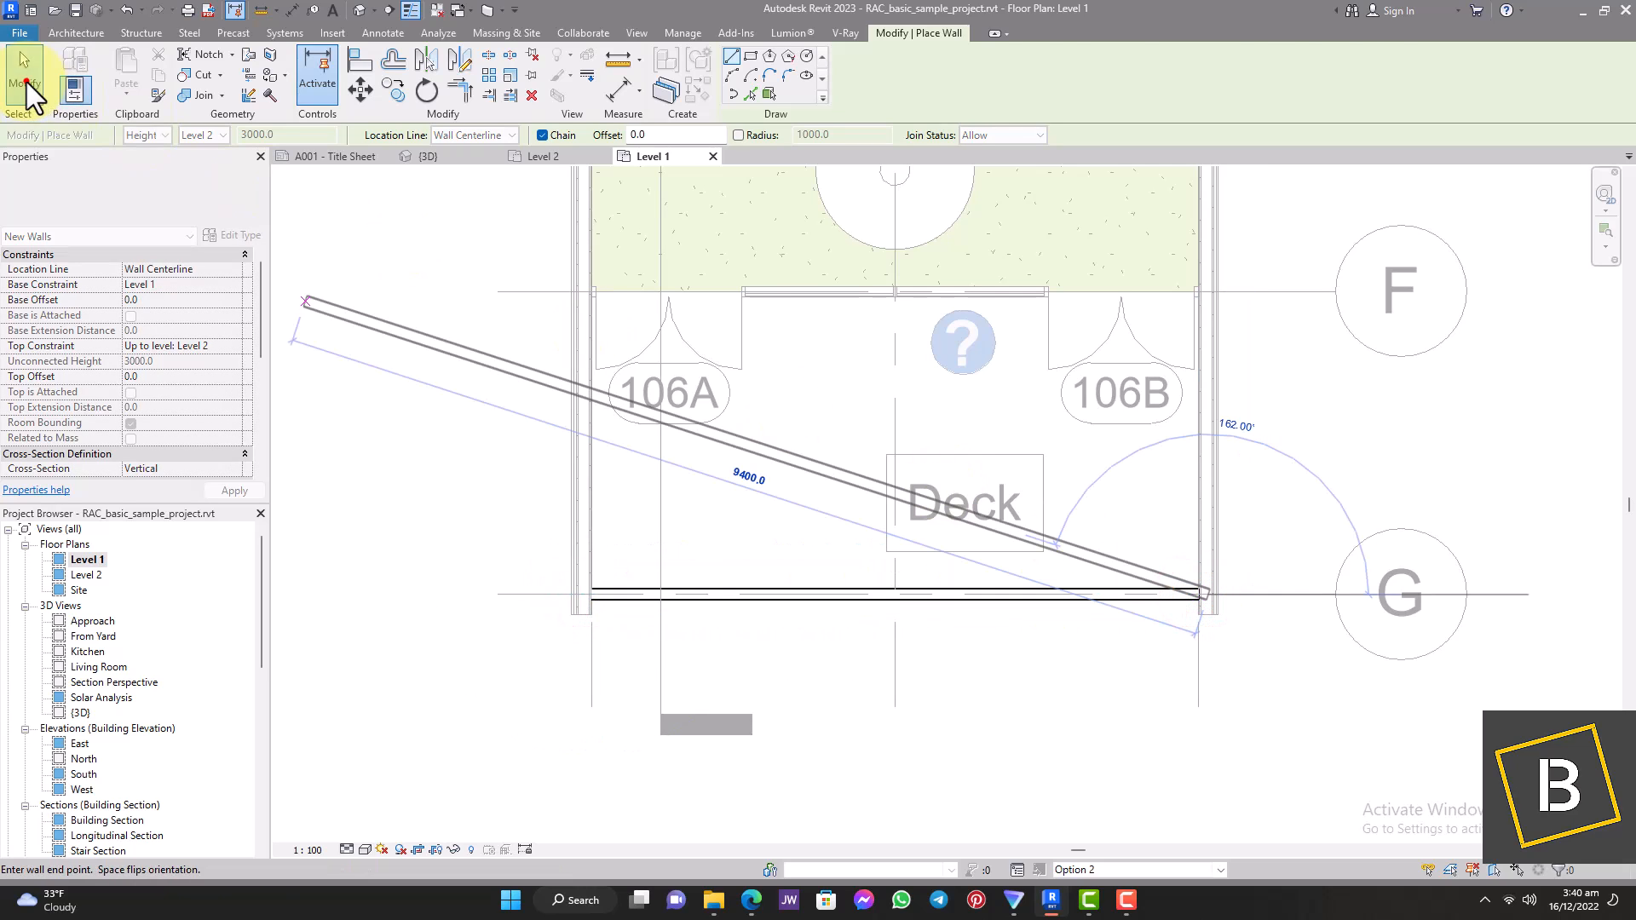
pyautogui.click(24, 66)
# In the 3D view, stretch the lower deck wall's base down to a -550 base offset and pull its top down to parapet height
pyautogui.click(358, 10)
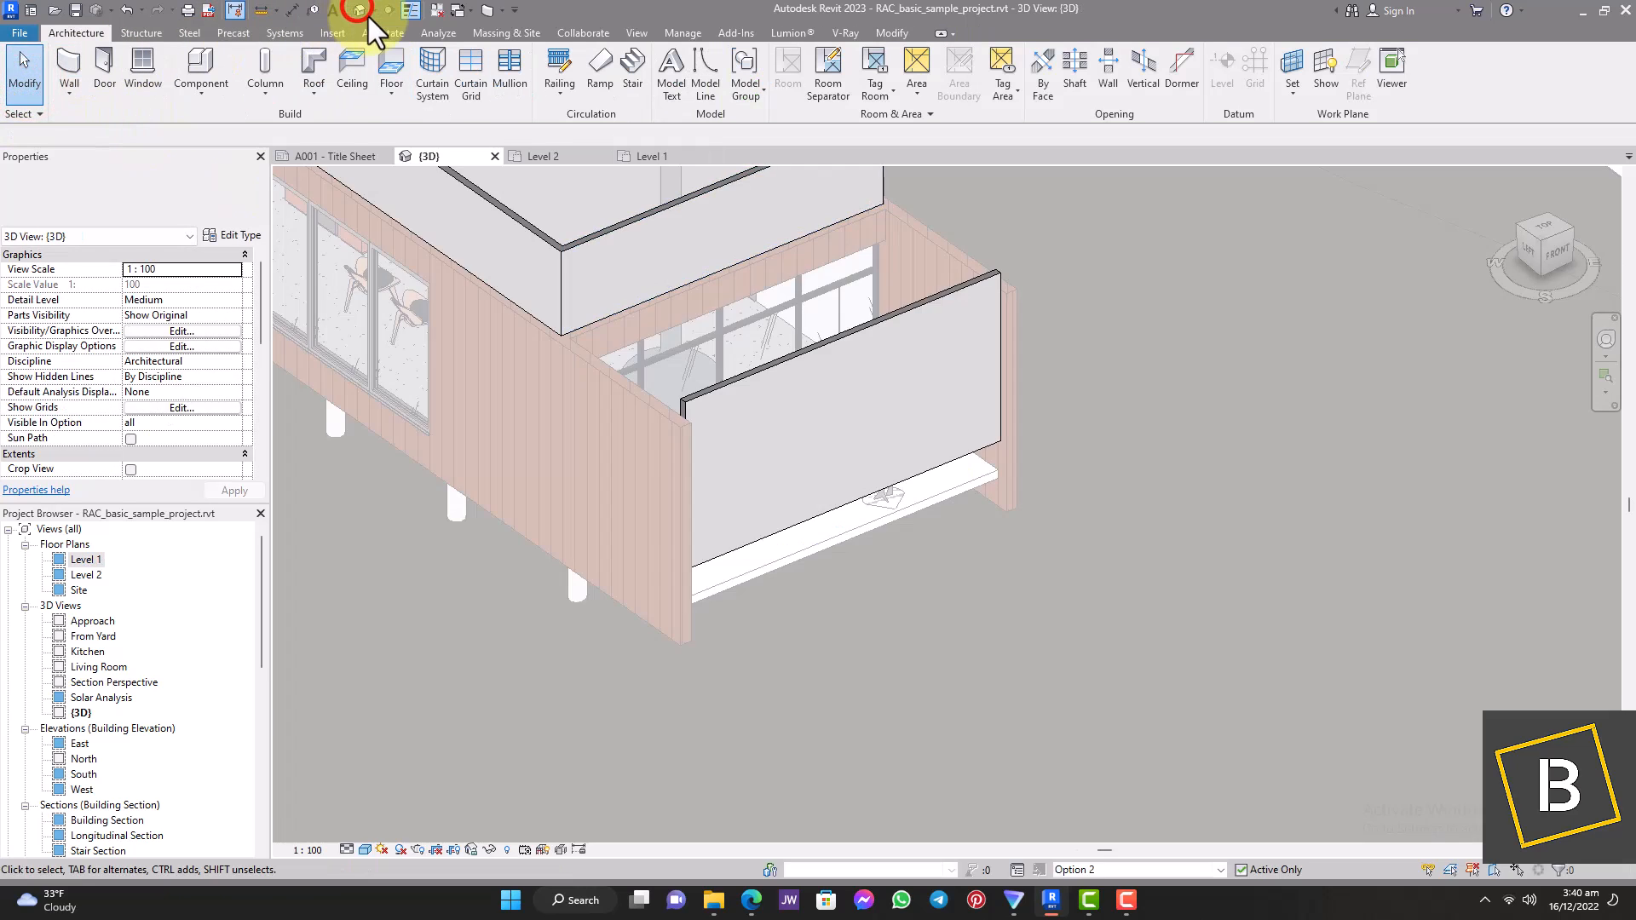
pyautogui.click(834, 421)
pyautogui.click(841, 603)
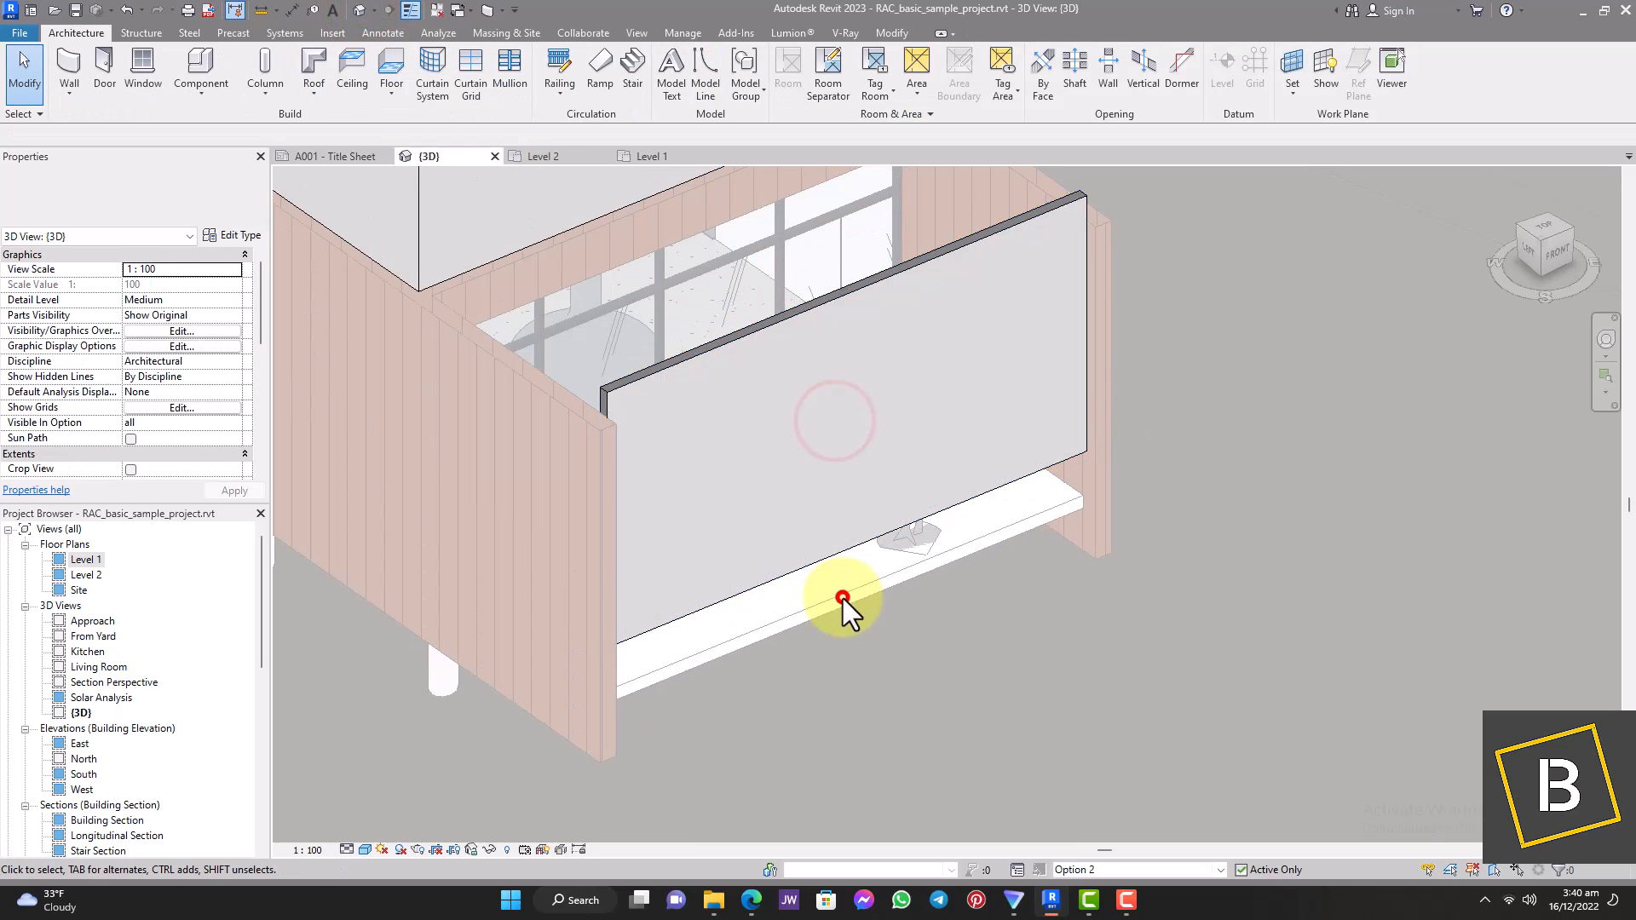
pyautogui.click(848, 495)
pyautogui.moveTo(848, 561); pyautogui.dragTo(844, 591)
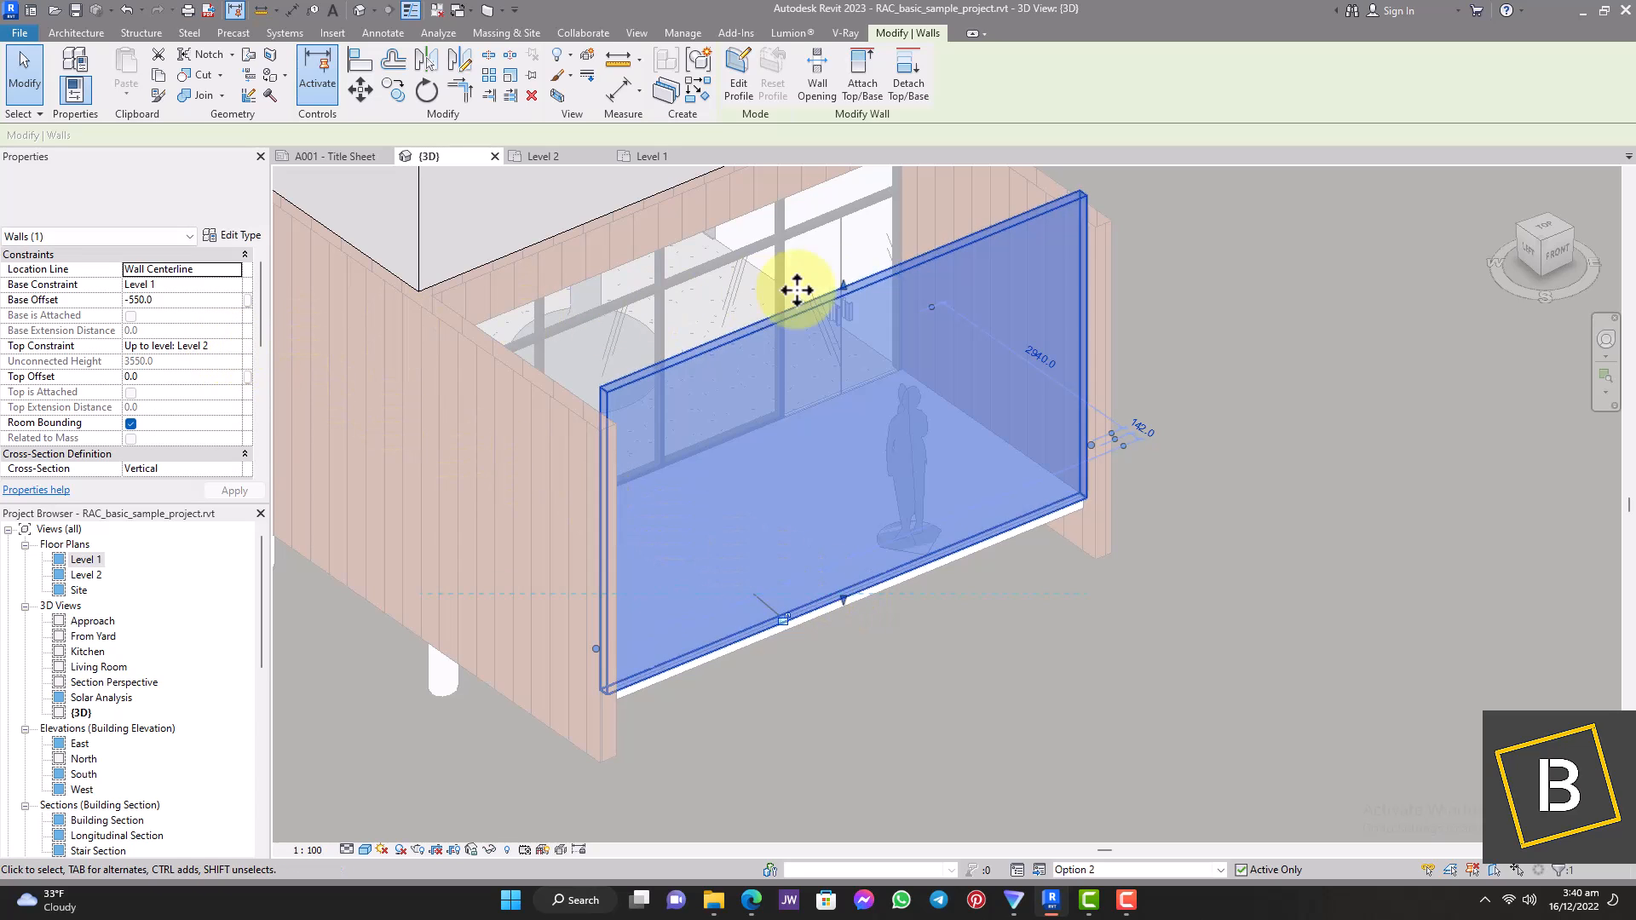
pyautogui.moveTo(840, 299); pyautogui.dragTo(857, 522)
pyautogui.scroll(-3, 856, 521)
pyautogui.click(1071, 477)
pyautogui.scroll(-3, 1071, 477)
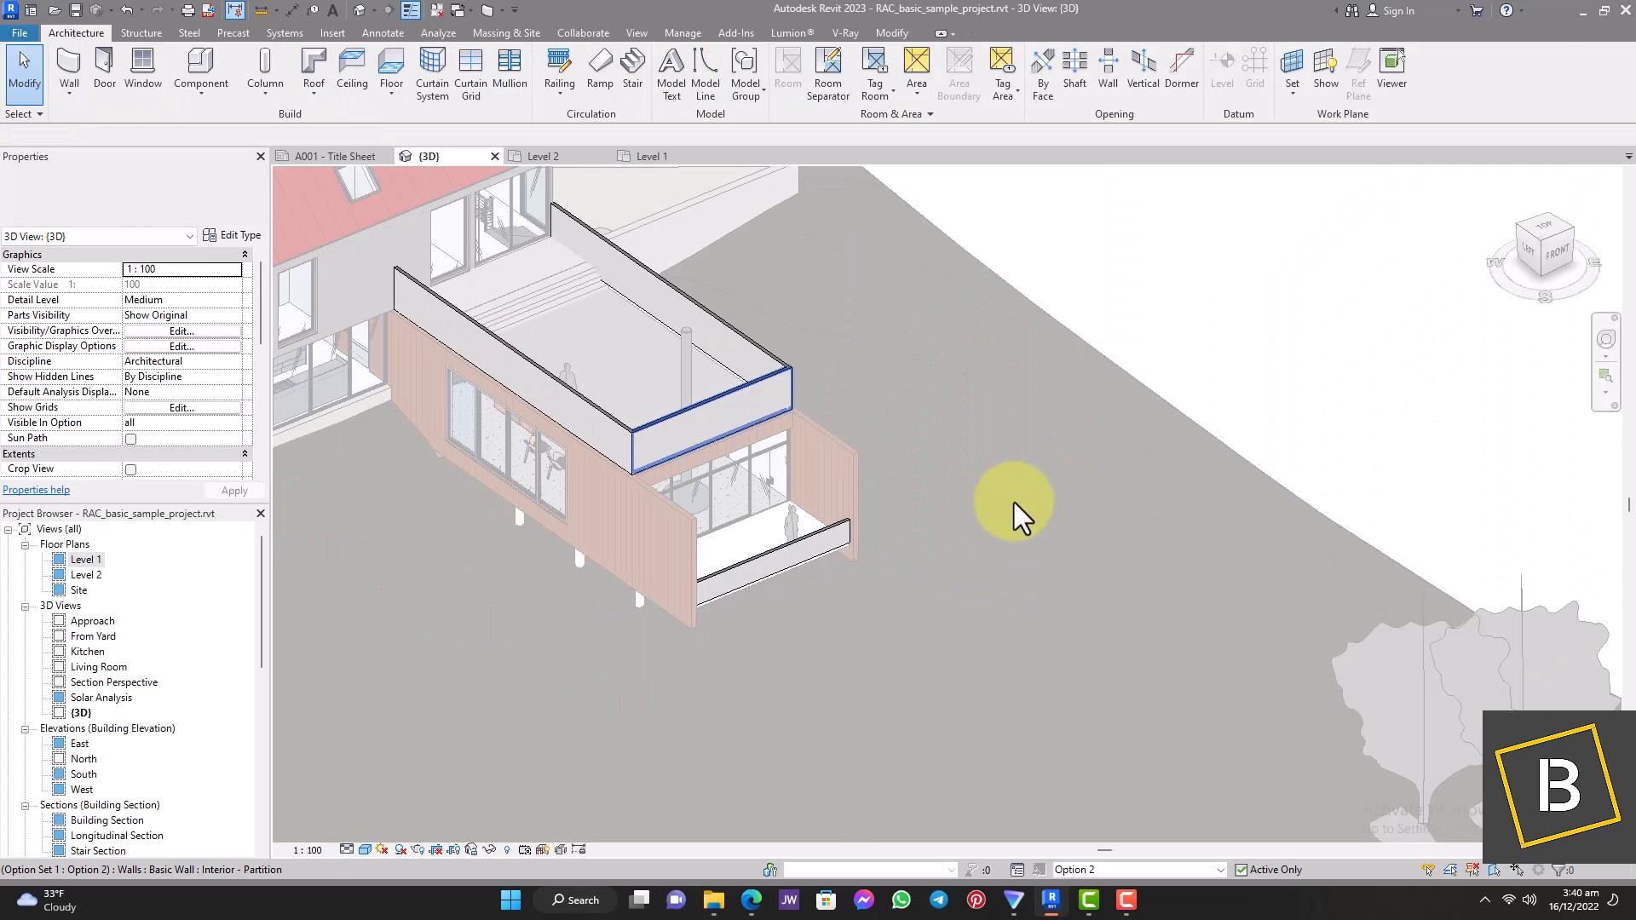
# Compare the two railing designs by making Option 1 the active design option and switching back to Option 2
pyautogui.scroll(2, 921, 545)
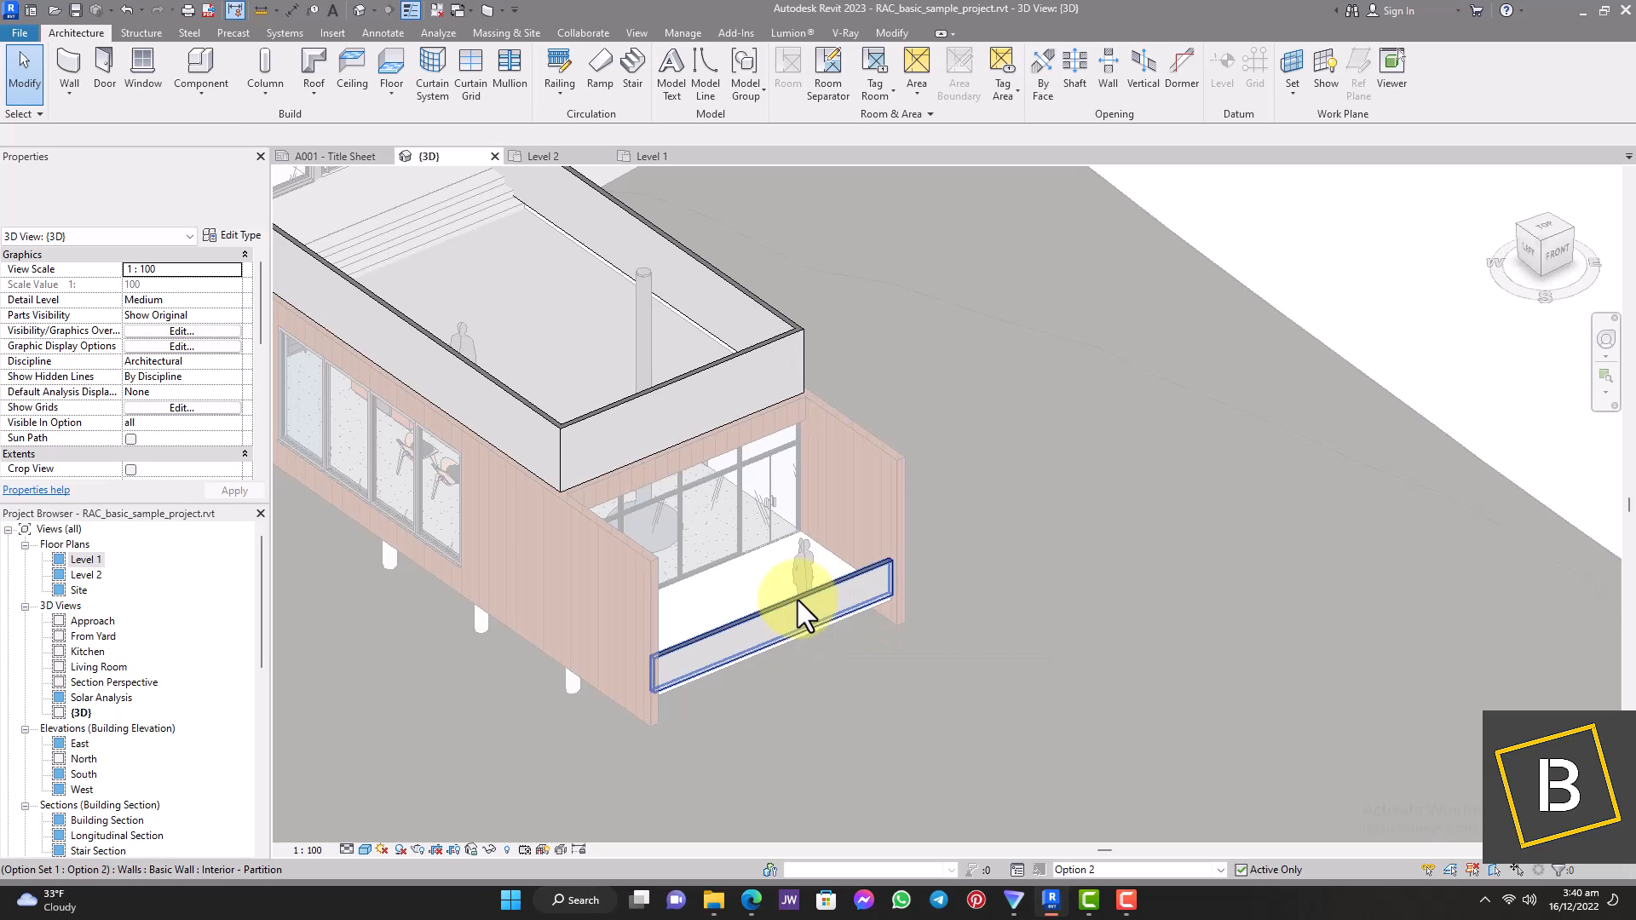
pyautogui.scroll(-3, 798, 600)
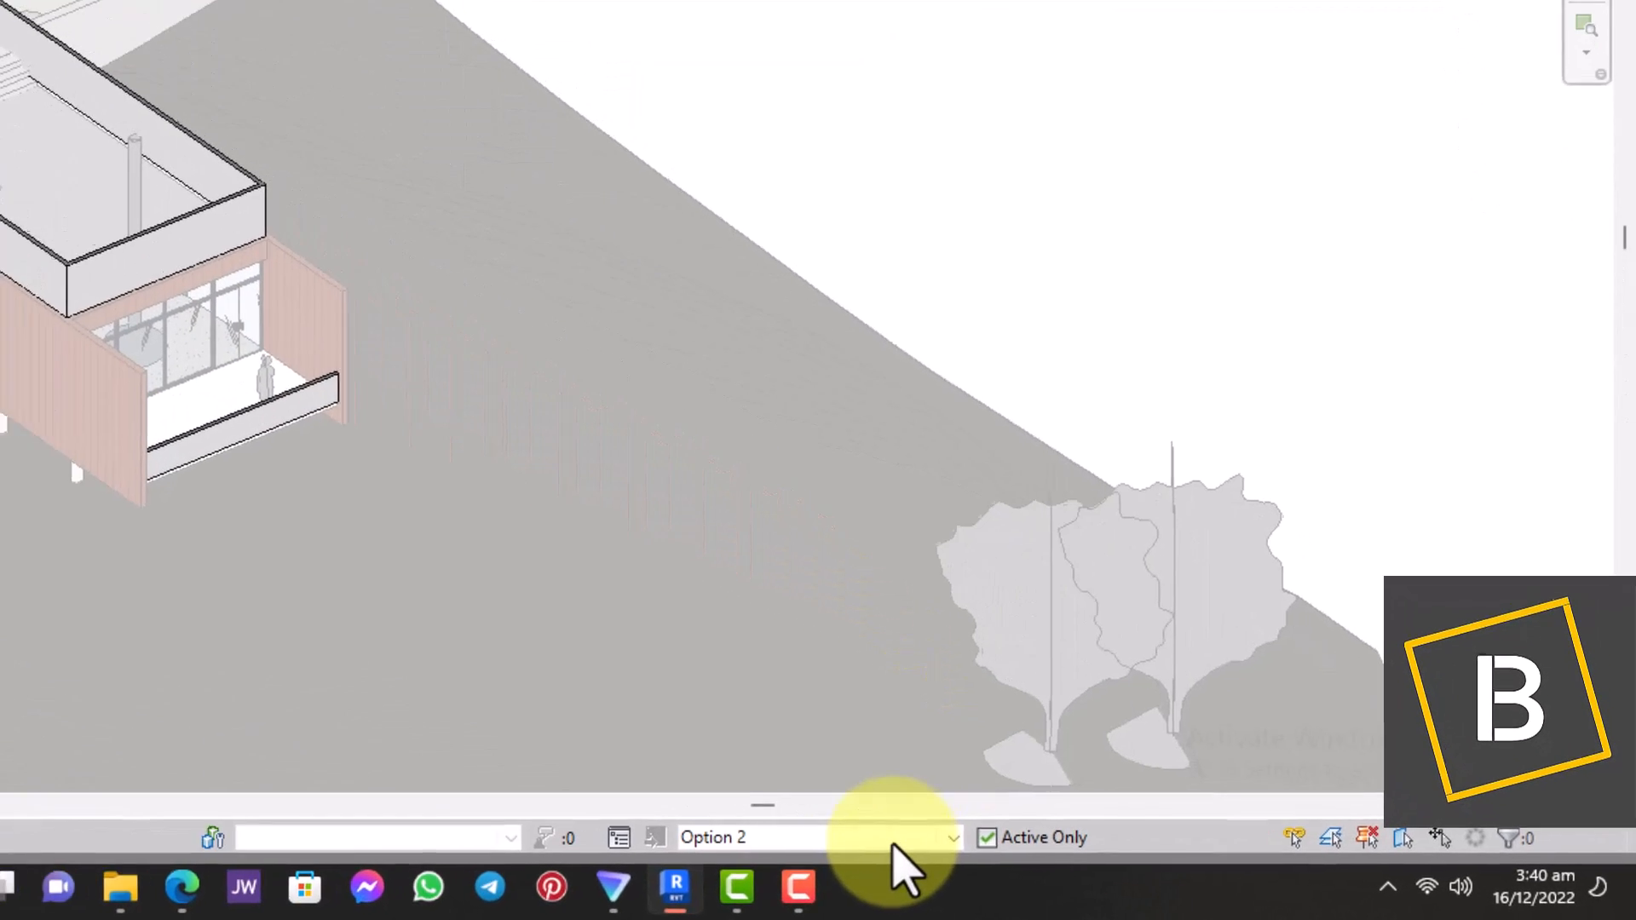
pyautogui.scroll(3, 162, 214)
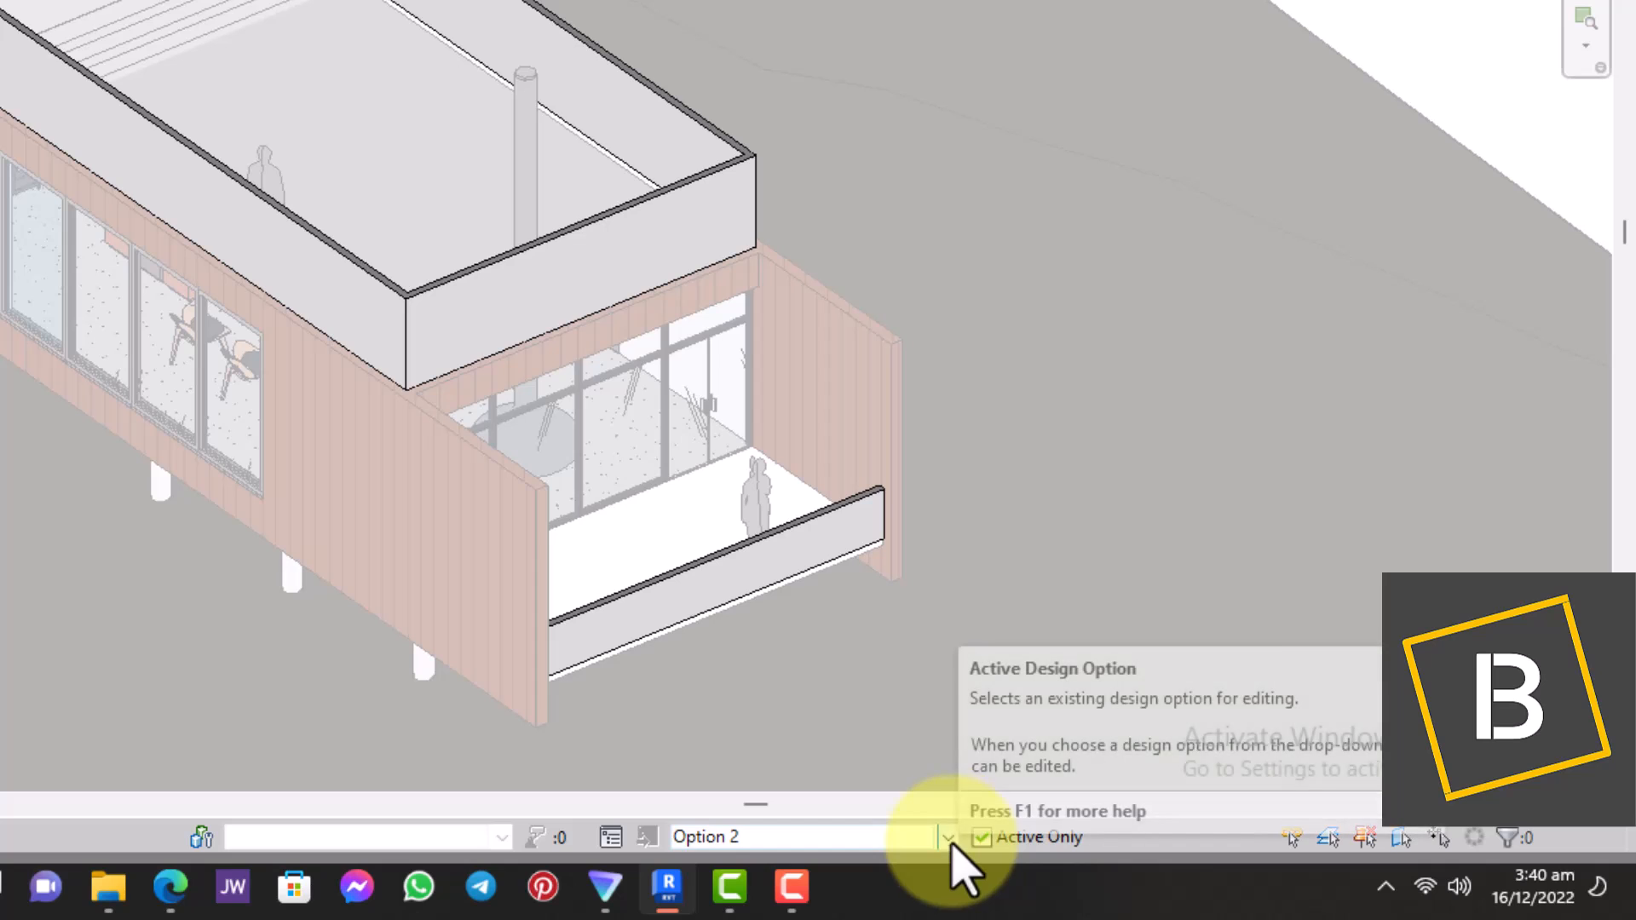
pyautogui.click(948, 838)
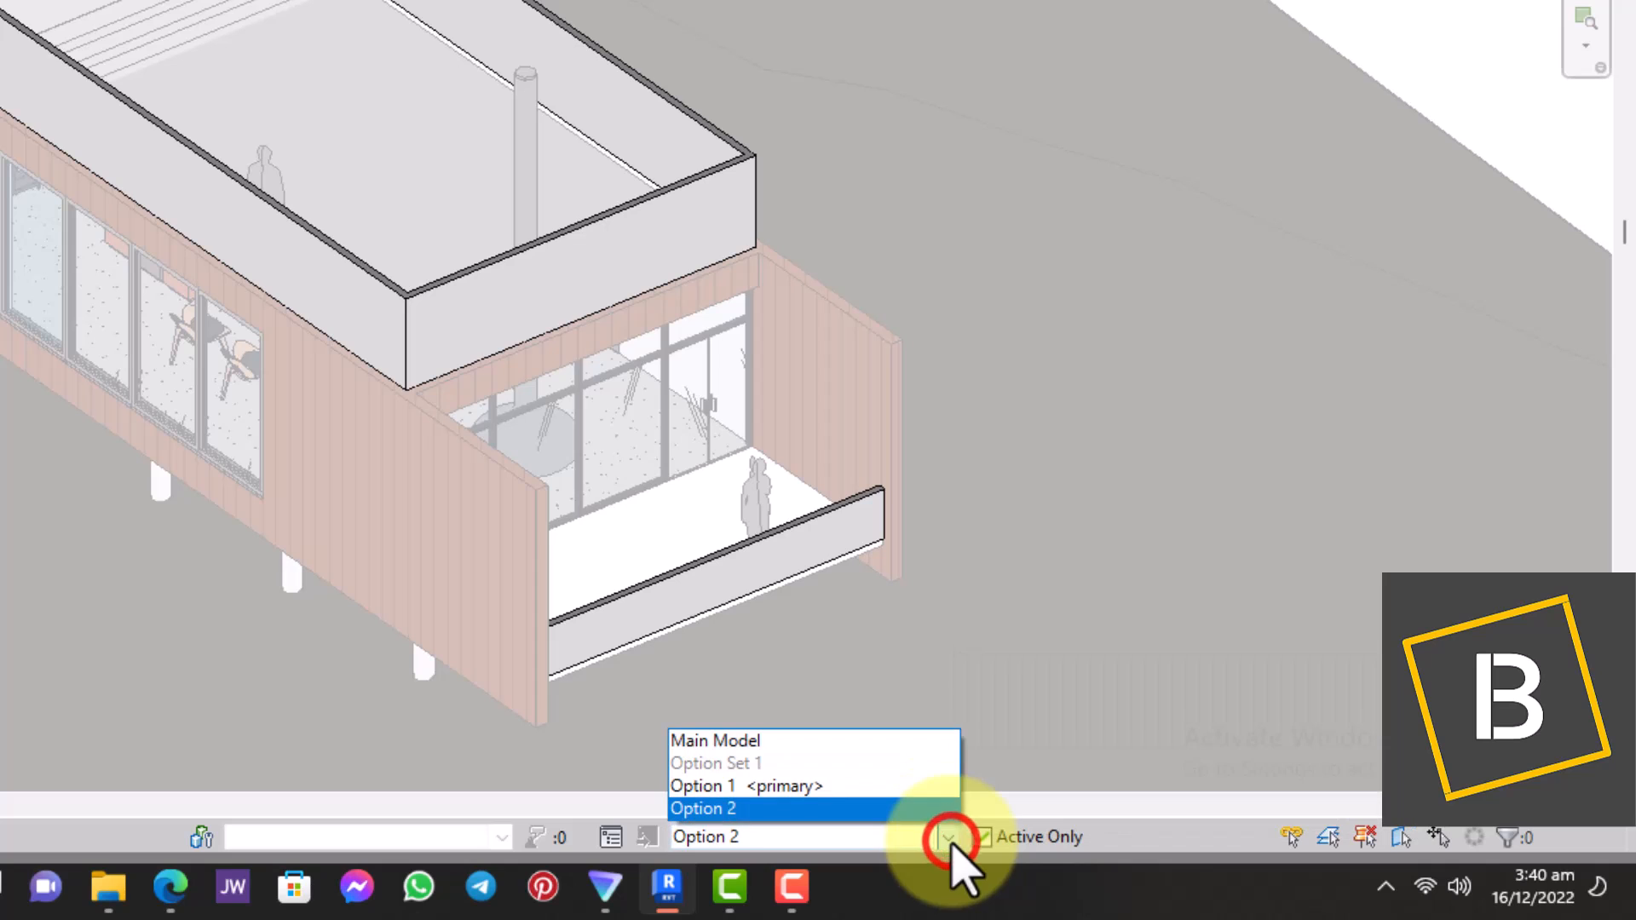
pyautogui.click(822, 785)
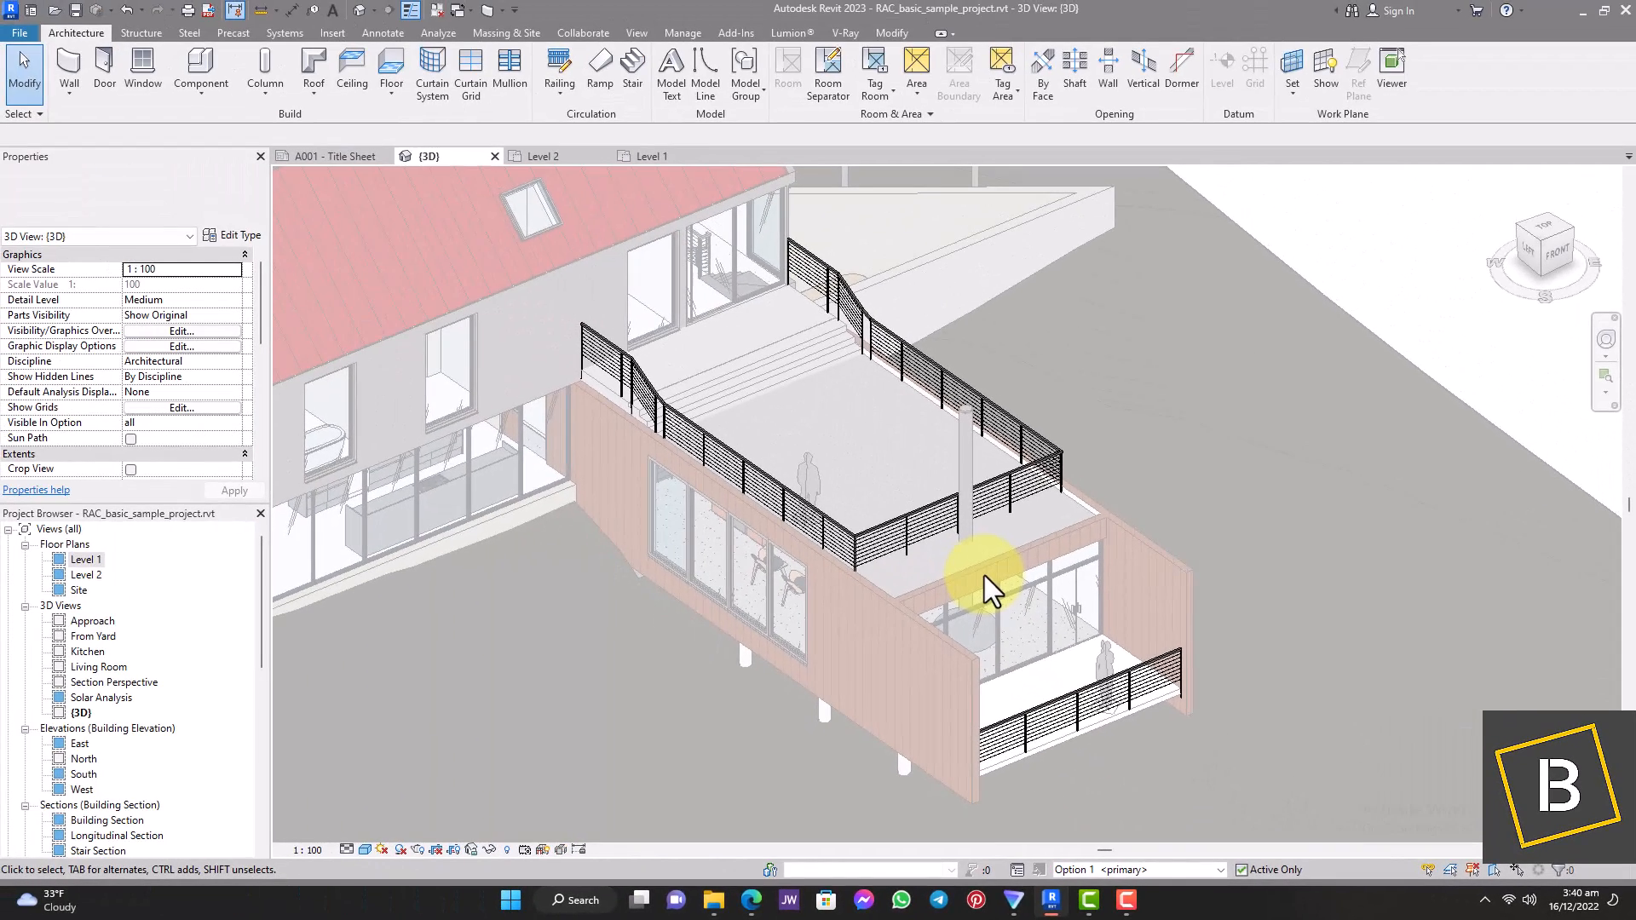
pyautogui.click(1221, 870)
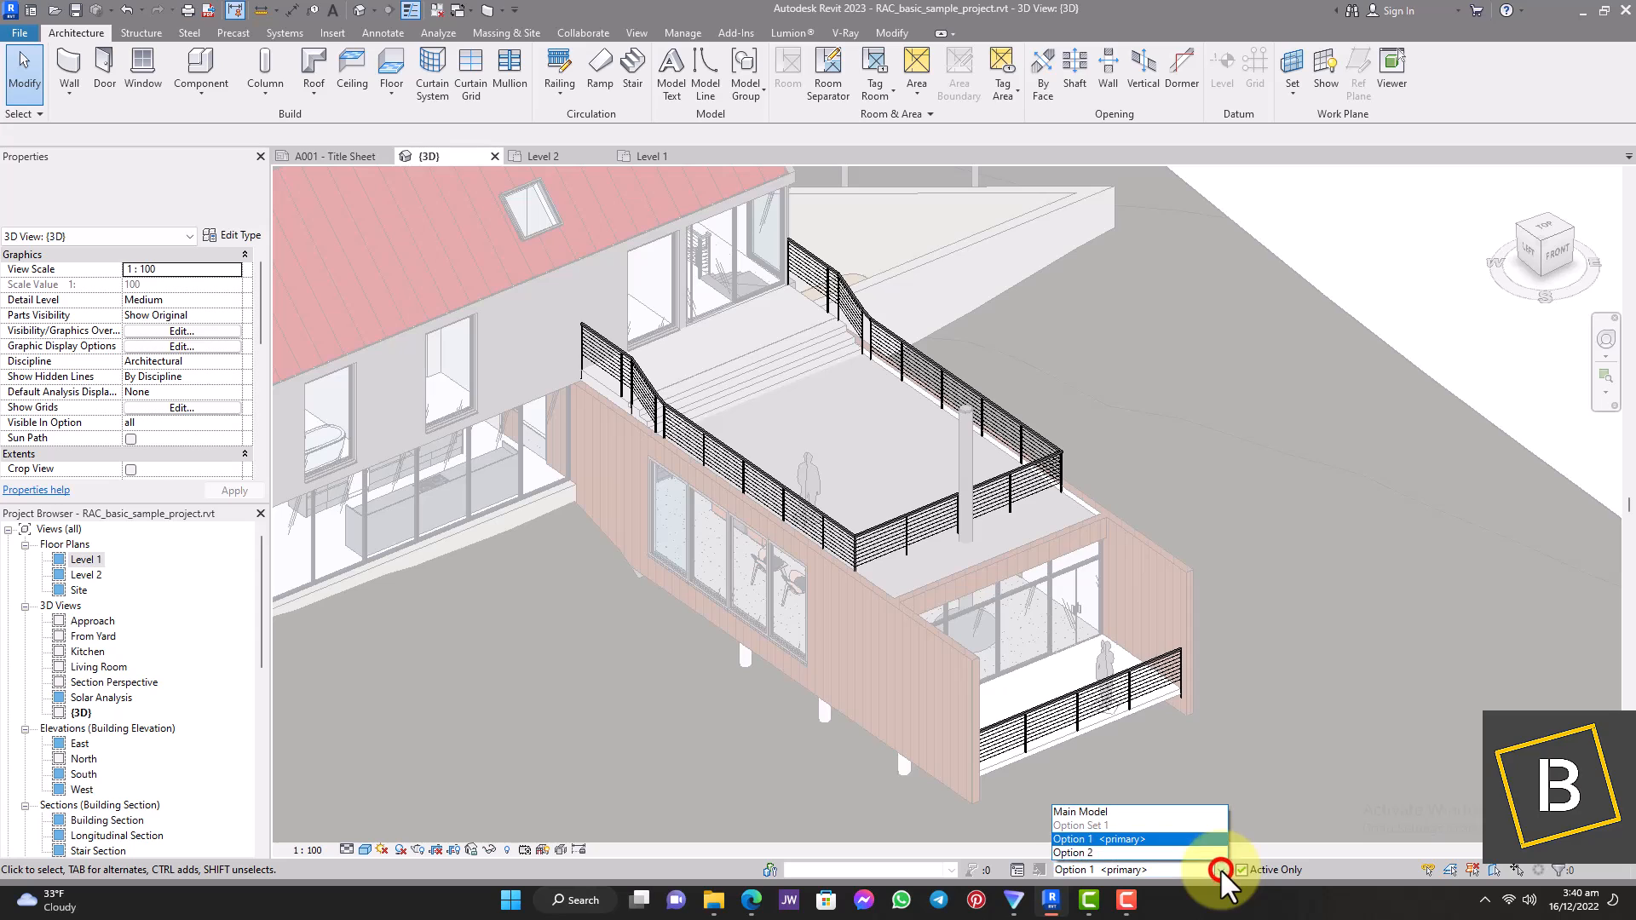
pyautogui.click(1123, 855)
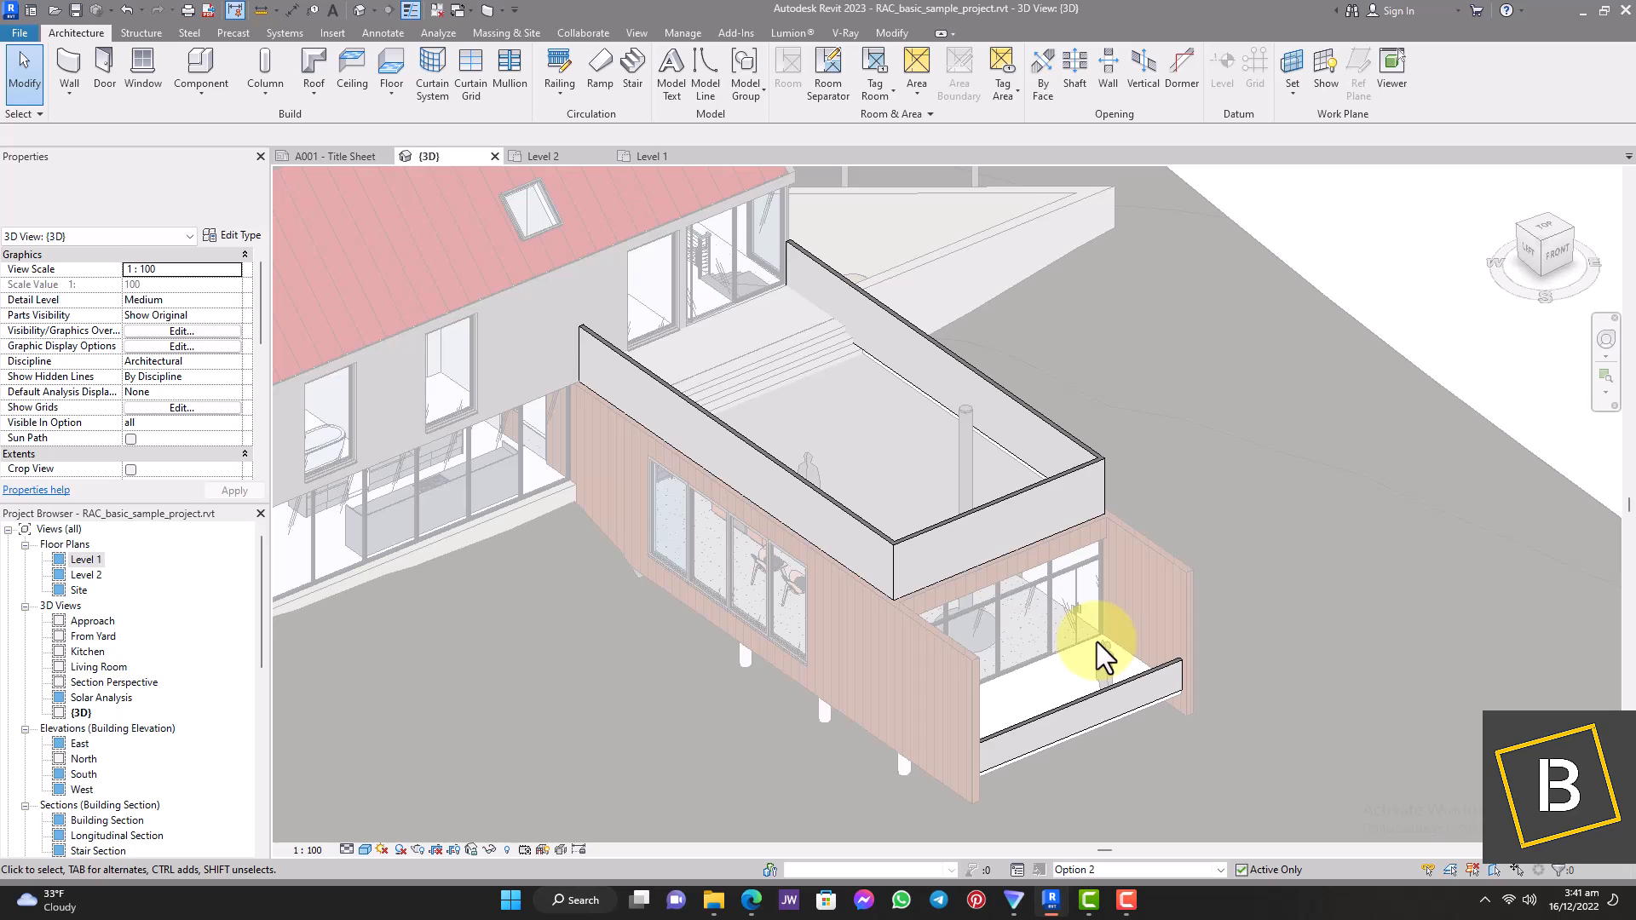
# Open the design options manager and finish editing Option 2 to return to the main model
pyautogui.scroll(-3, 1097, 641)
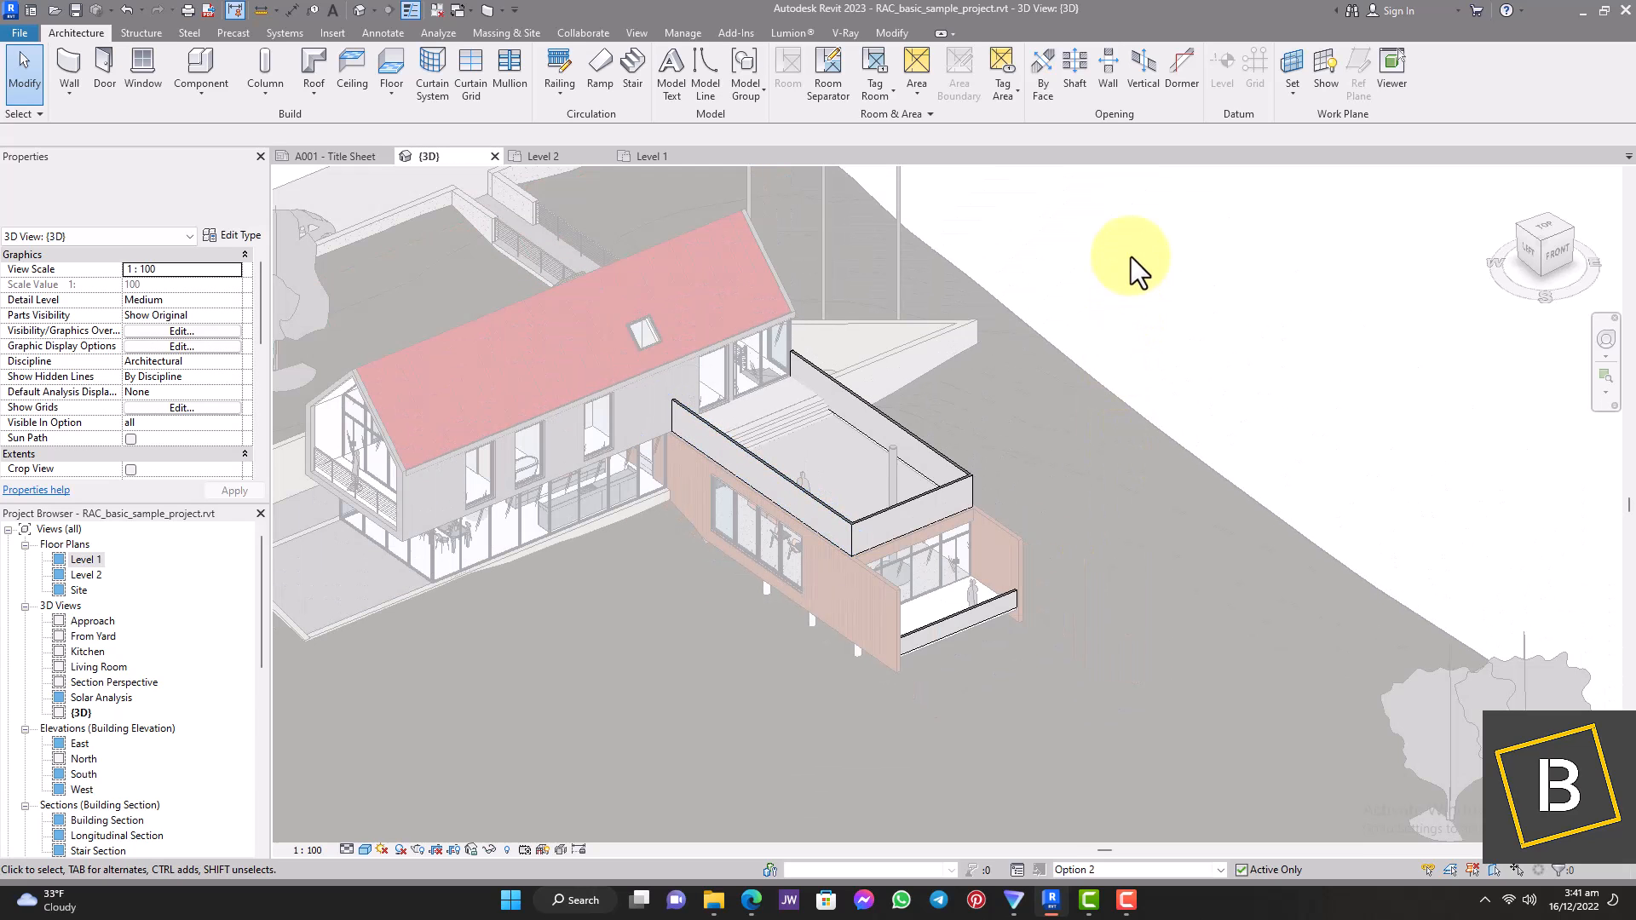
pyautogui.scroll(5, 861, 499)
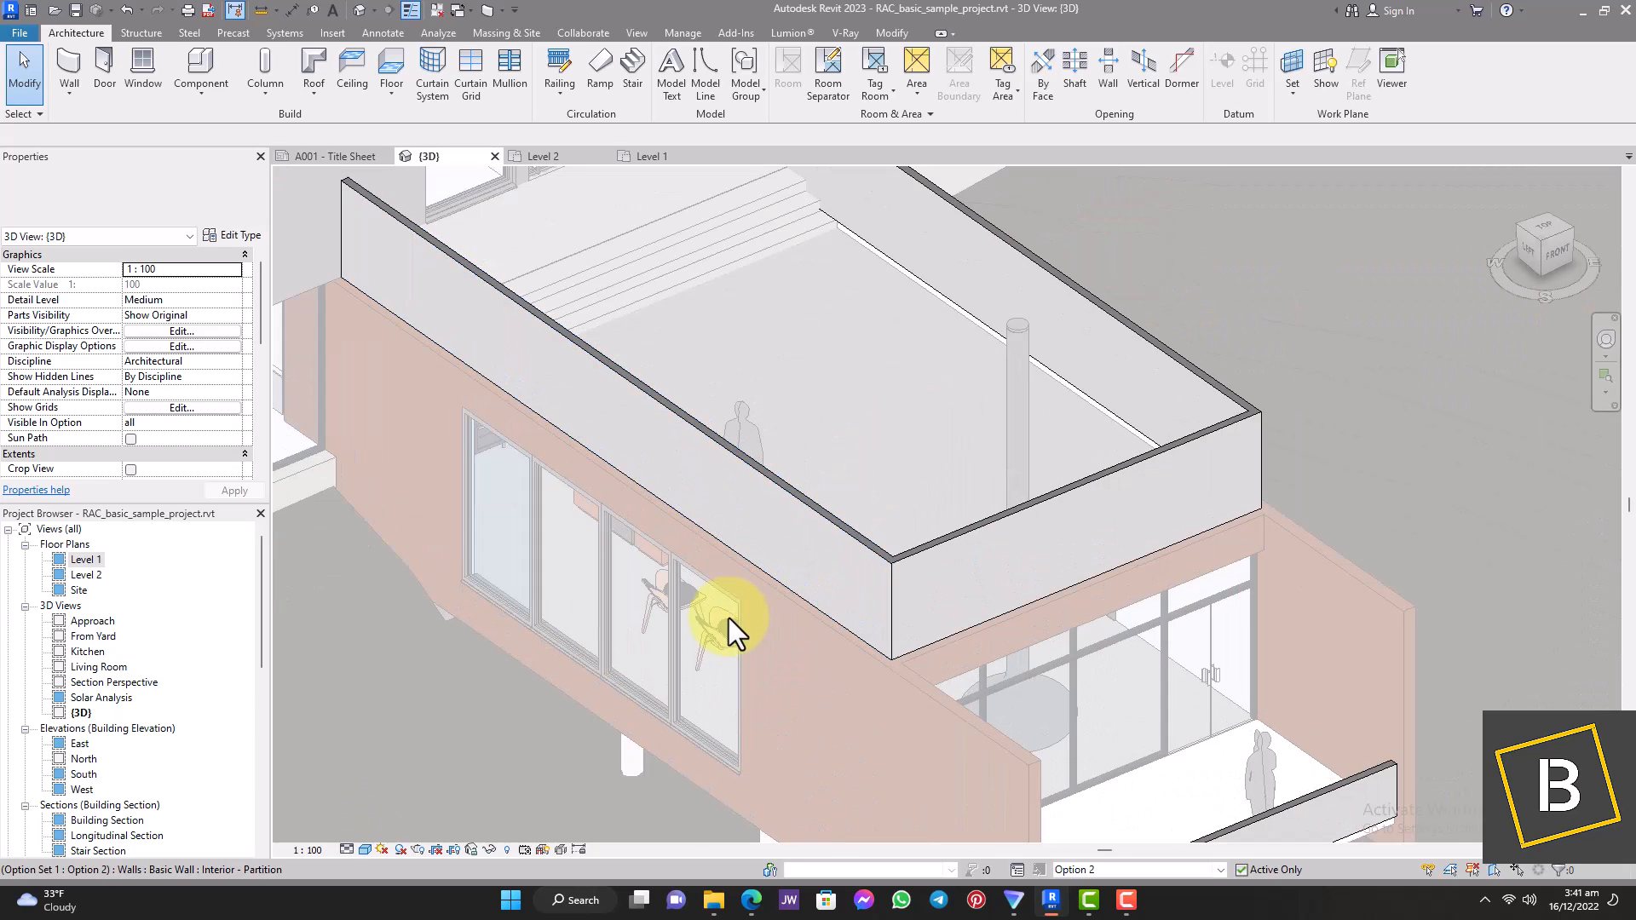
pyautogui.scroll(-3, 729, 617)
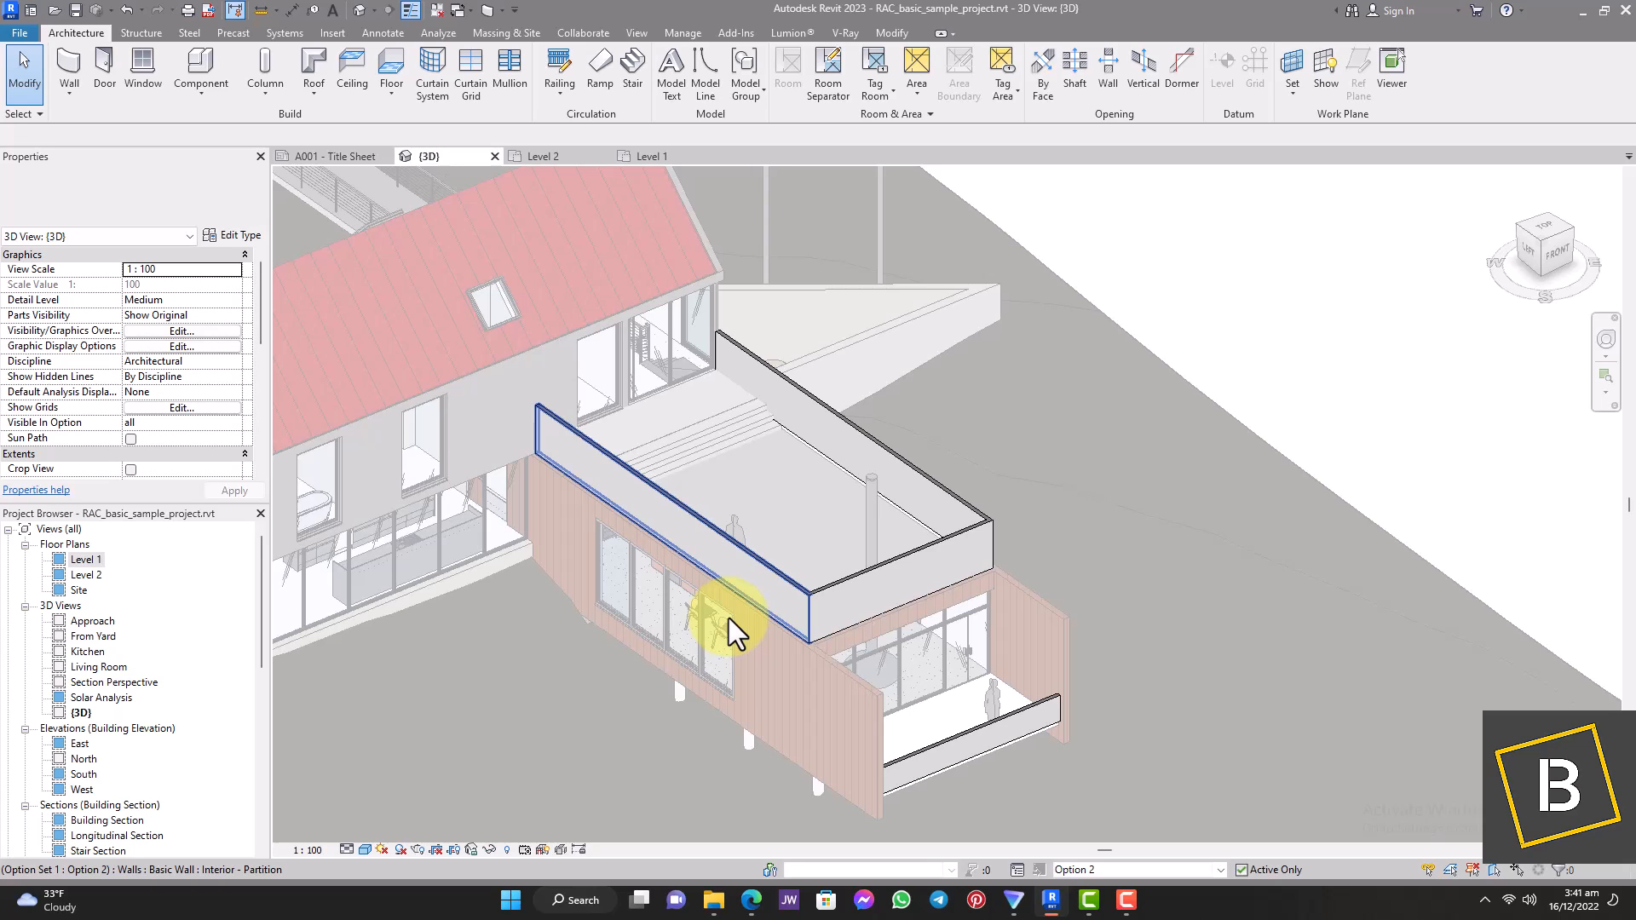
pyautogui.scroll(-4, 741, 437)
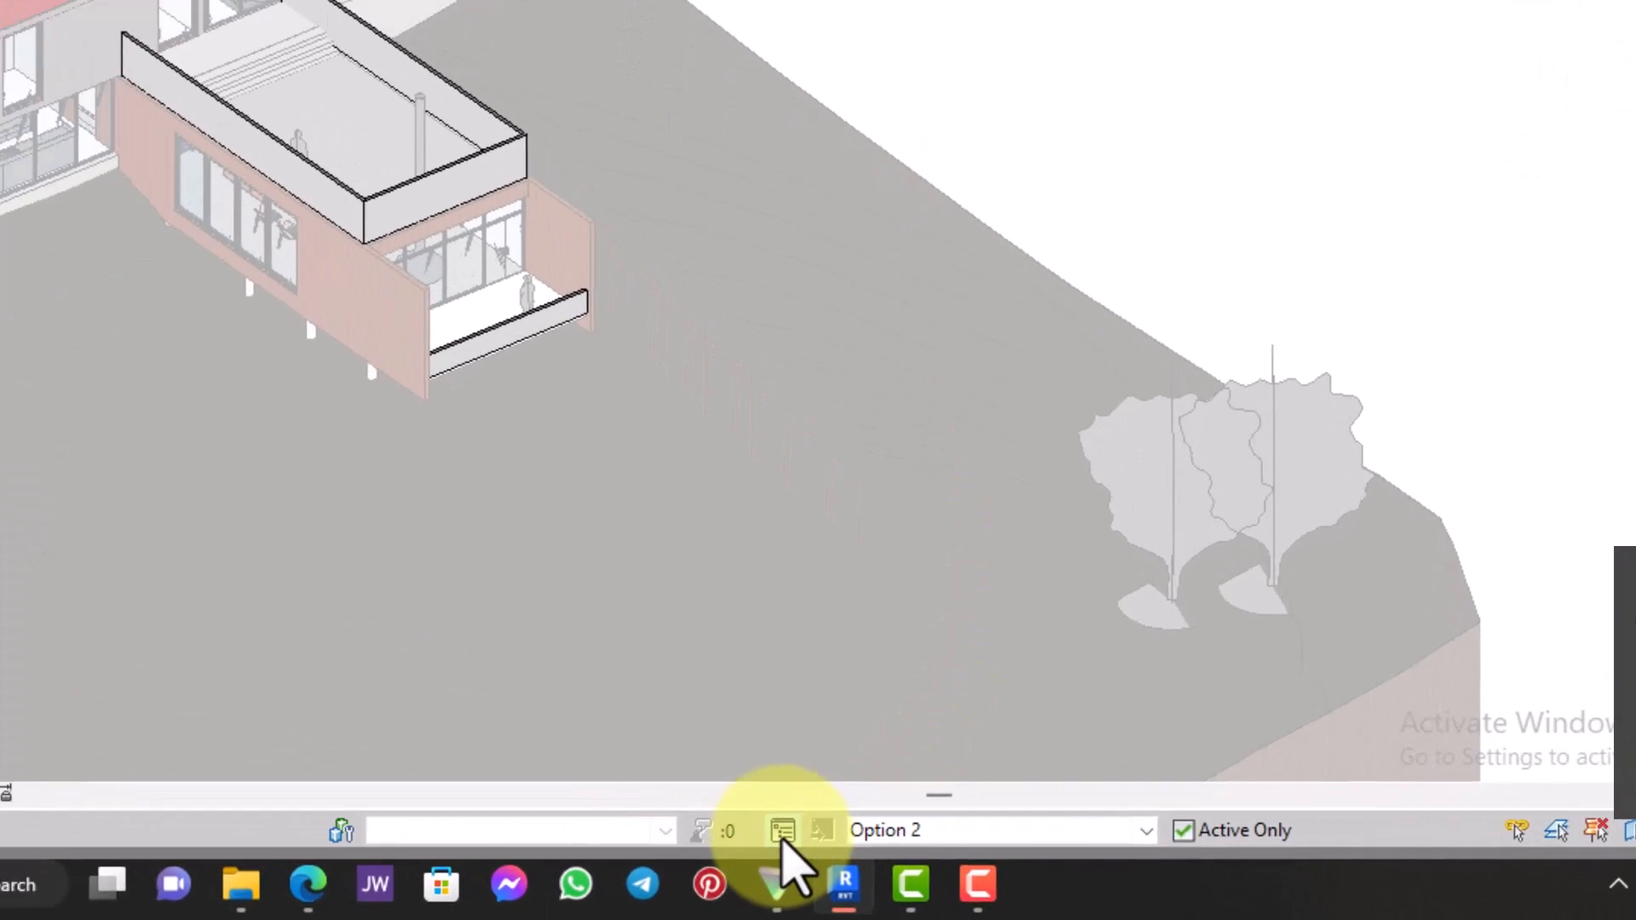
pyautogui.click(1017, 869)
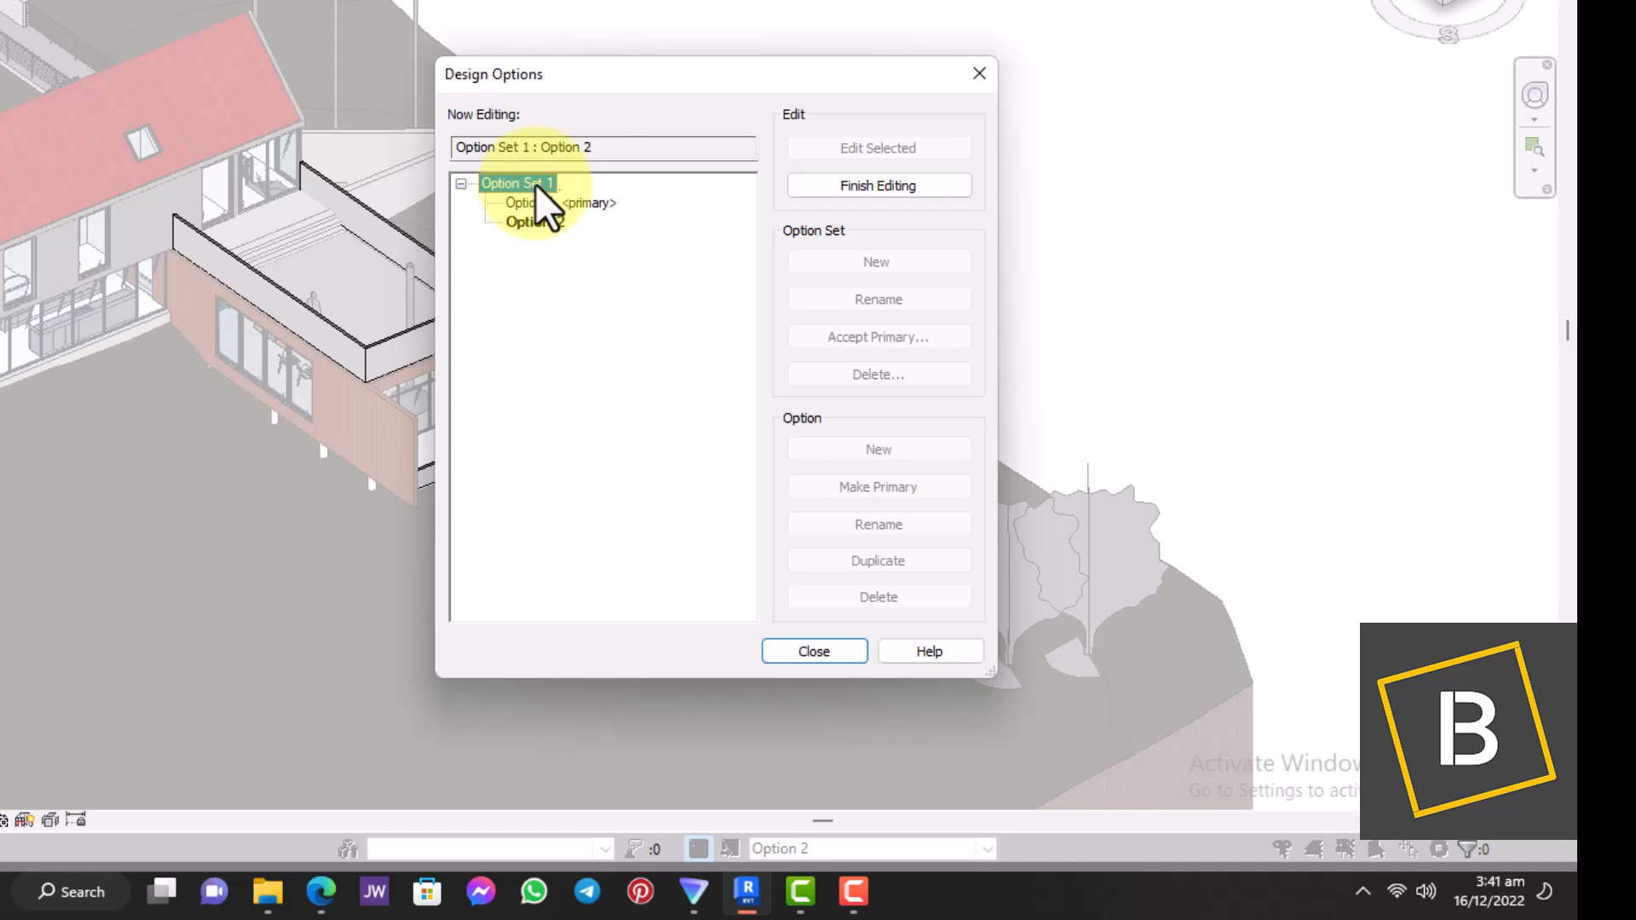
pyautogui.click(869, 186)
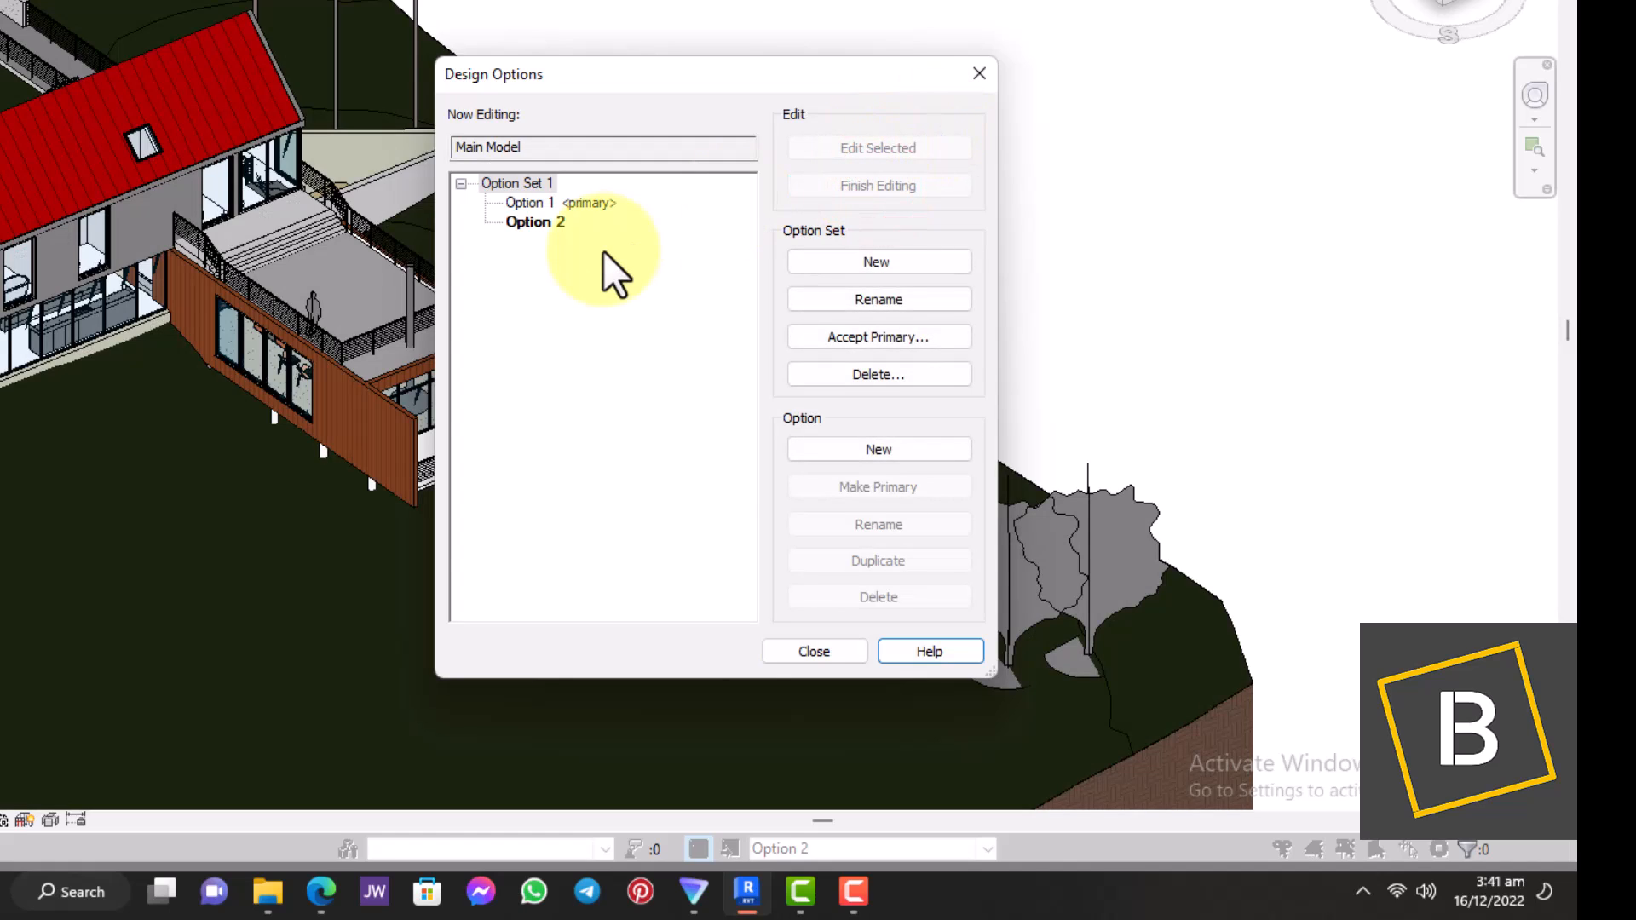
# Make Option 2 the primary option of Option Set 1 and move the design options dialog aside
pyautogui.click(552, 219)
pyautogui.click(864, 488)
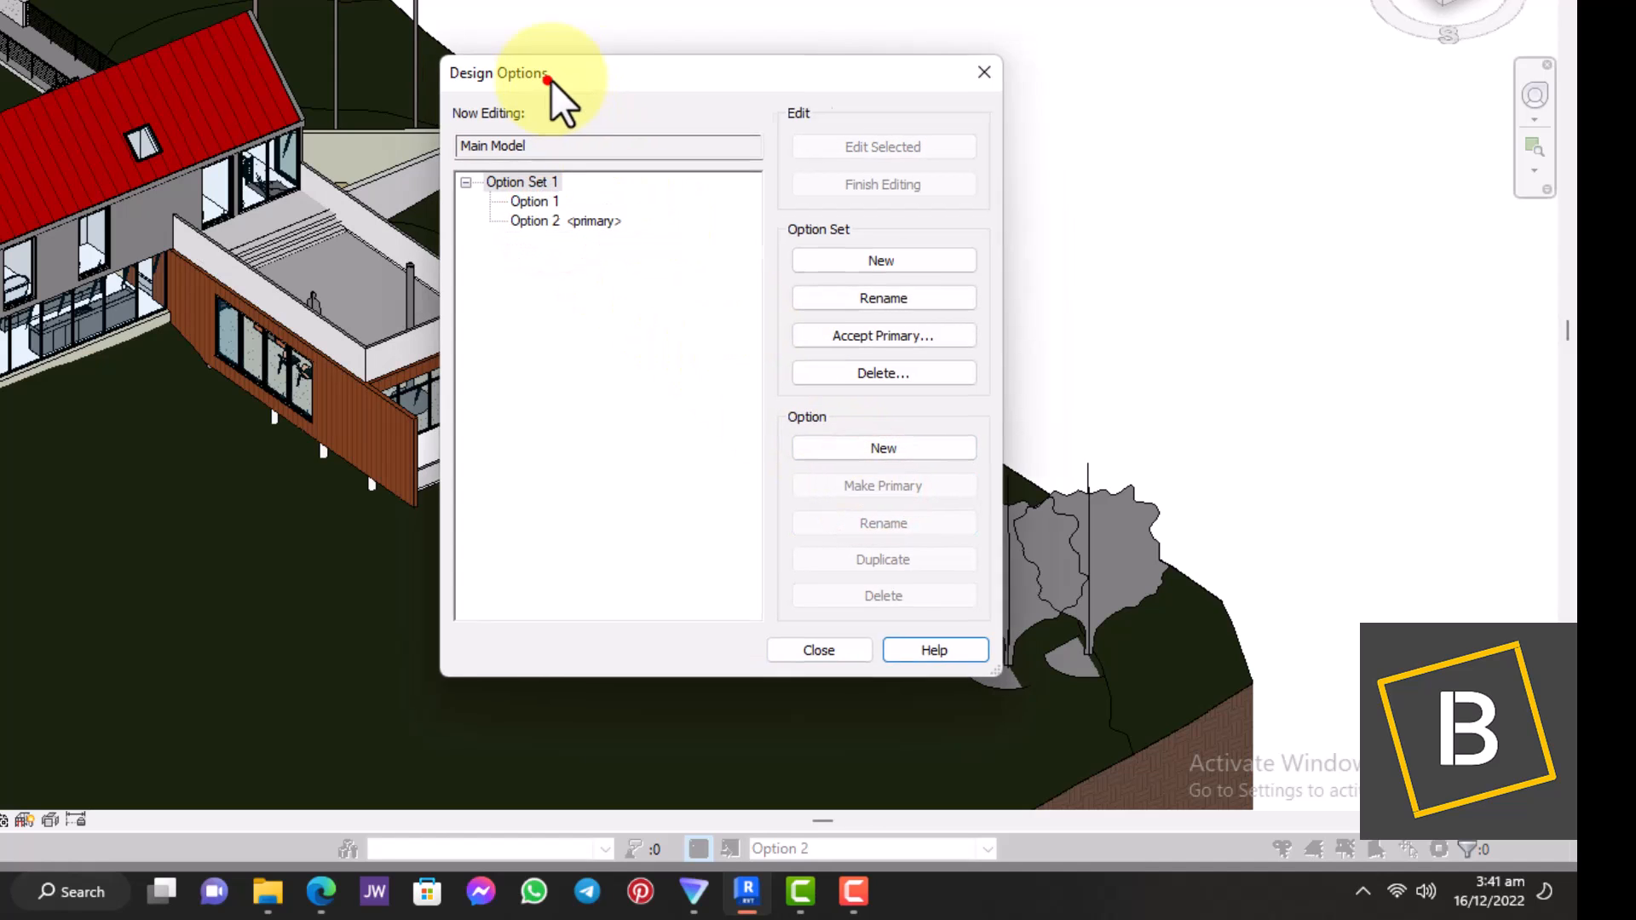
pyautogui.moveTo(548, 79); pyautogui.dragTo(733, 77)
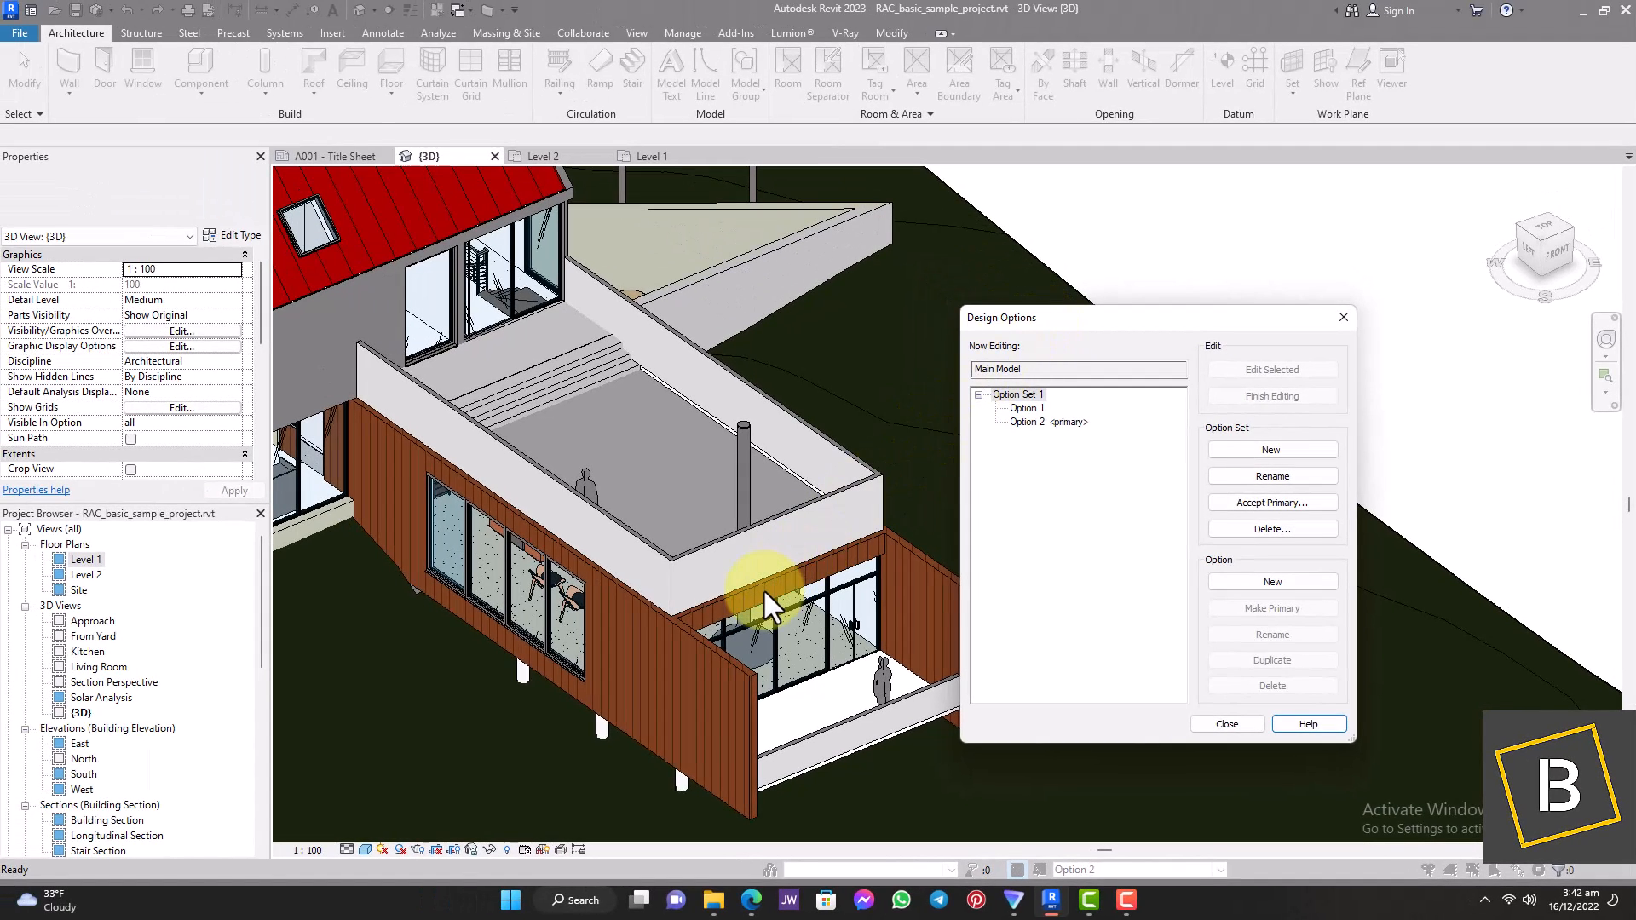
# Make Option 1 primary, set Option 2 back as primary to compare the railing designs, and close the design options
pyautogui.click(1024, 408)
pyautogui.click(1257, 607)
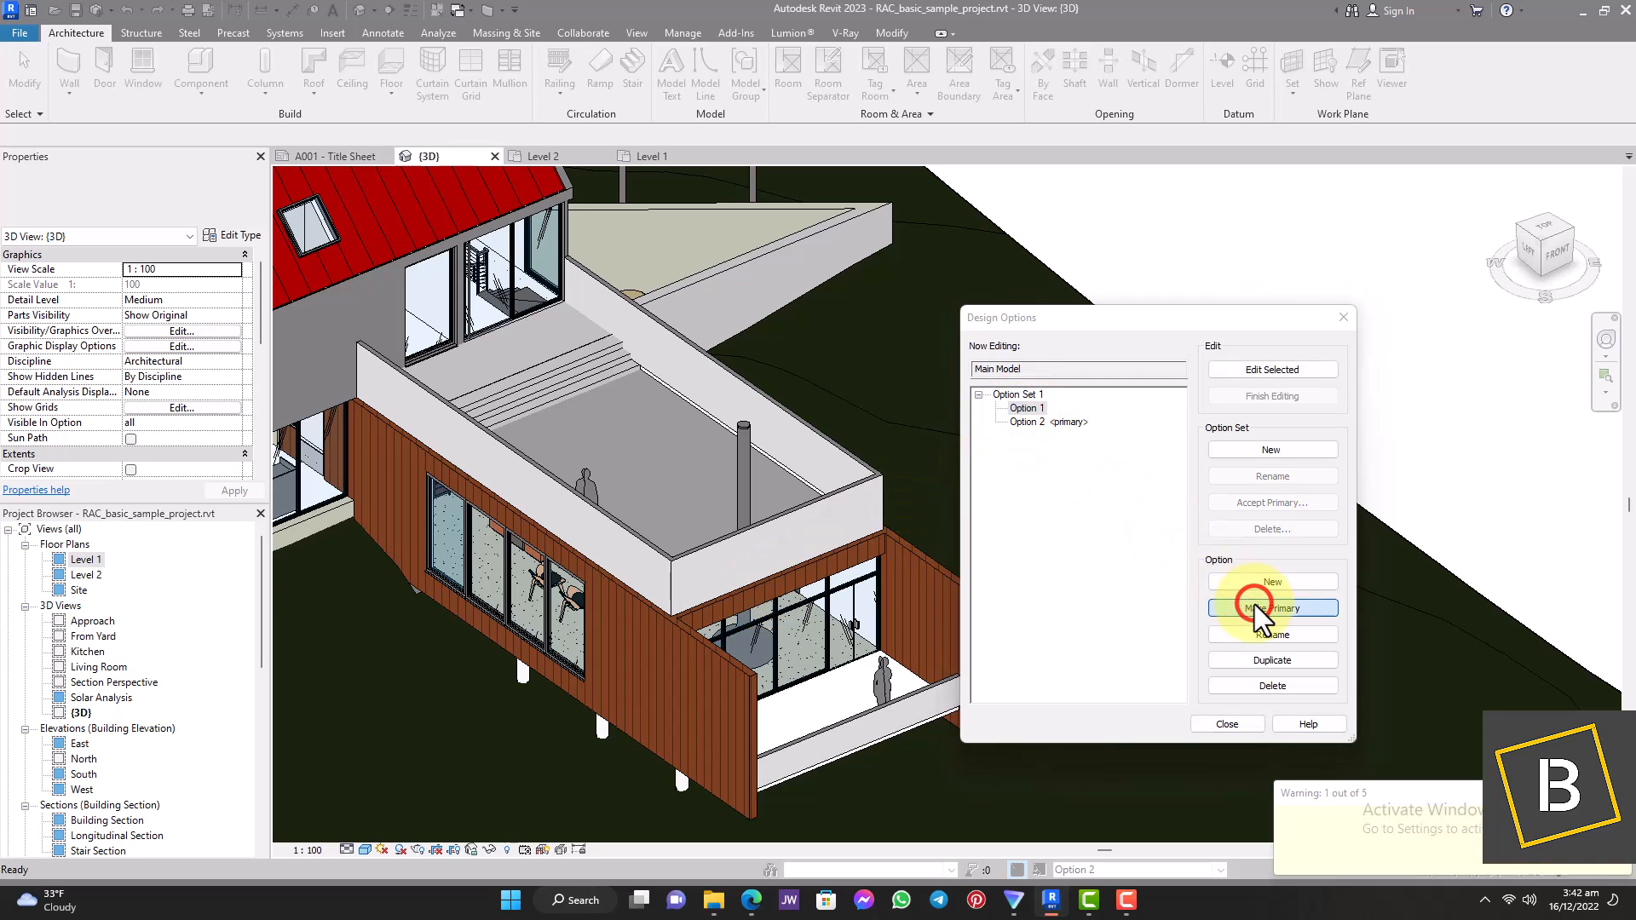
pyautogui.click(1026, 421)
pyautogui.click(1282, 608)
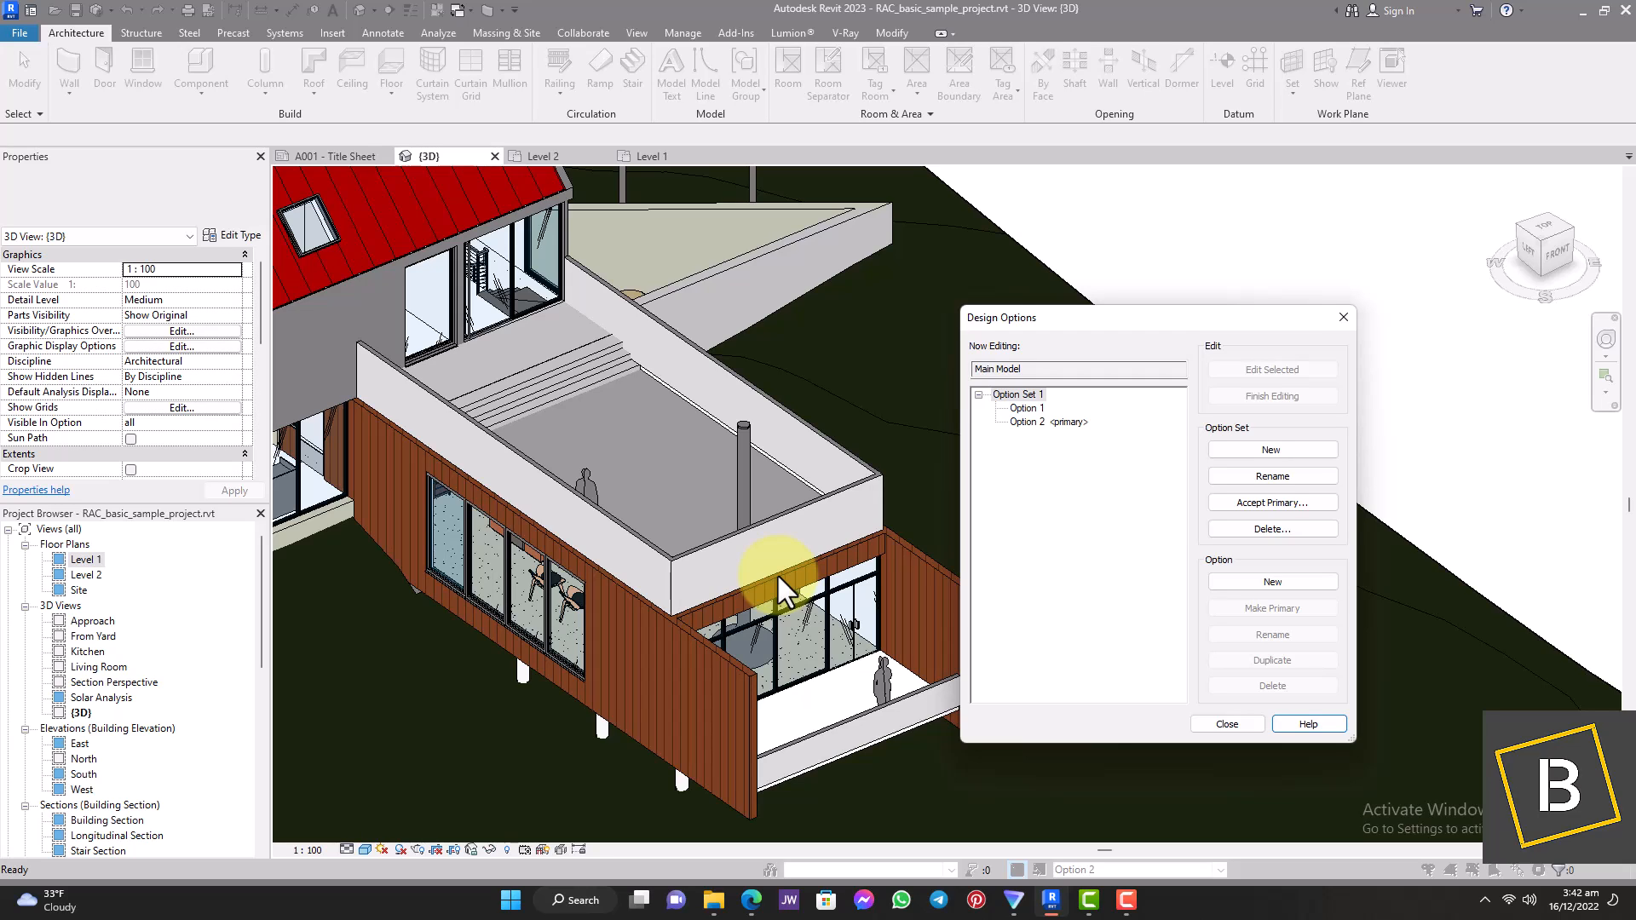
pyautogui.click(721, 545)
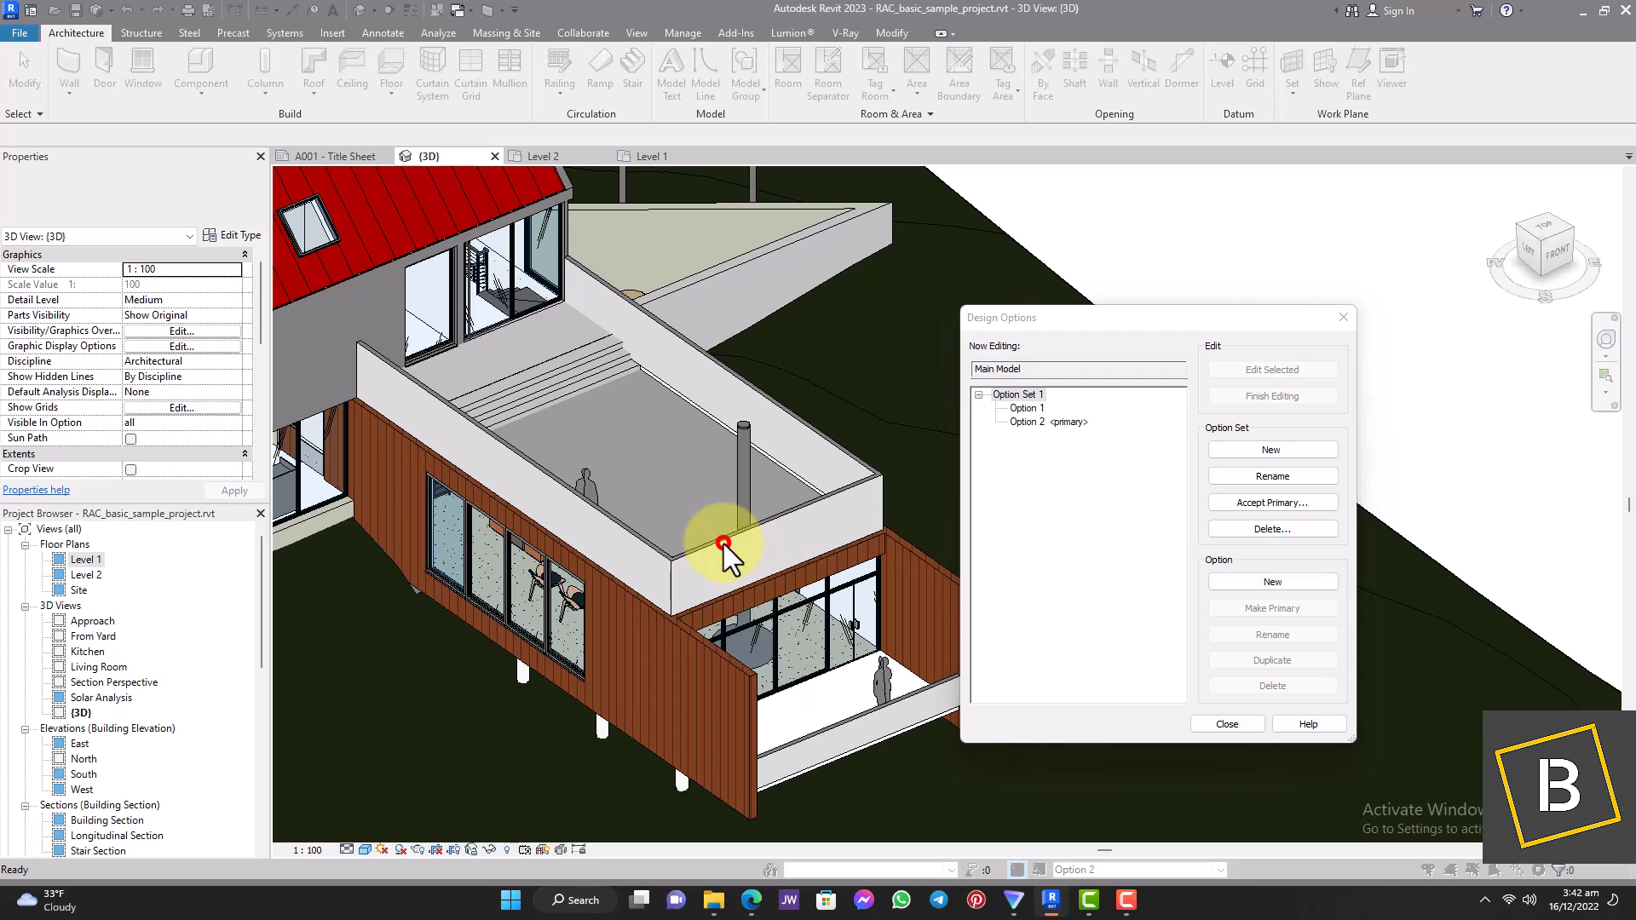
pyautogui.click(1226, 726)
# Try to select the terrace parapet walls from the main model, and switch Exclude Options off and back on
pyautogui.click(749, 535)
pyautogui.click(628, 551)
pyautogui.click(863, 495)
pyautogui.click(807, 448)
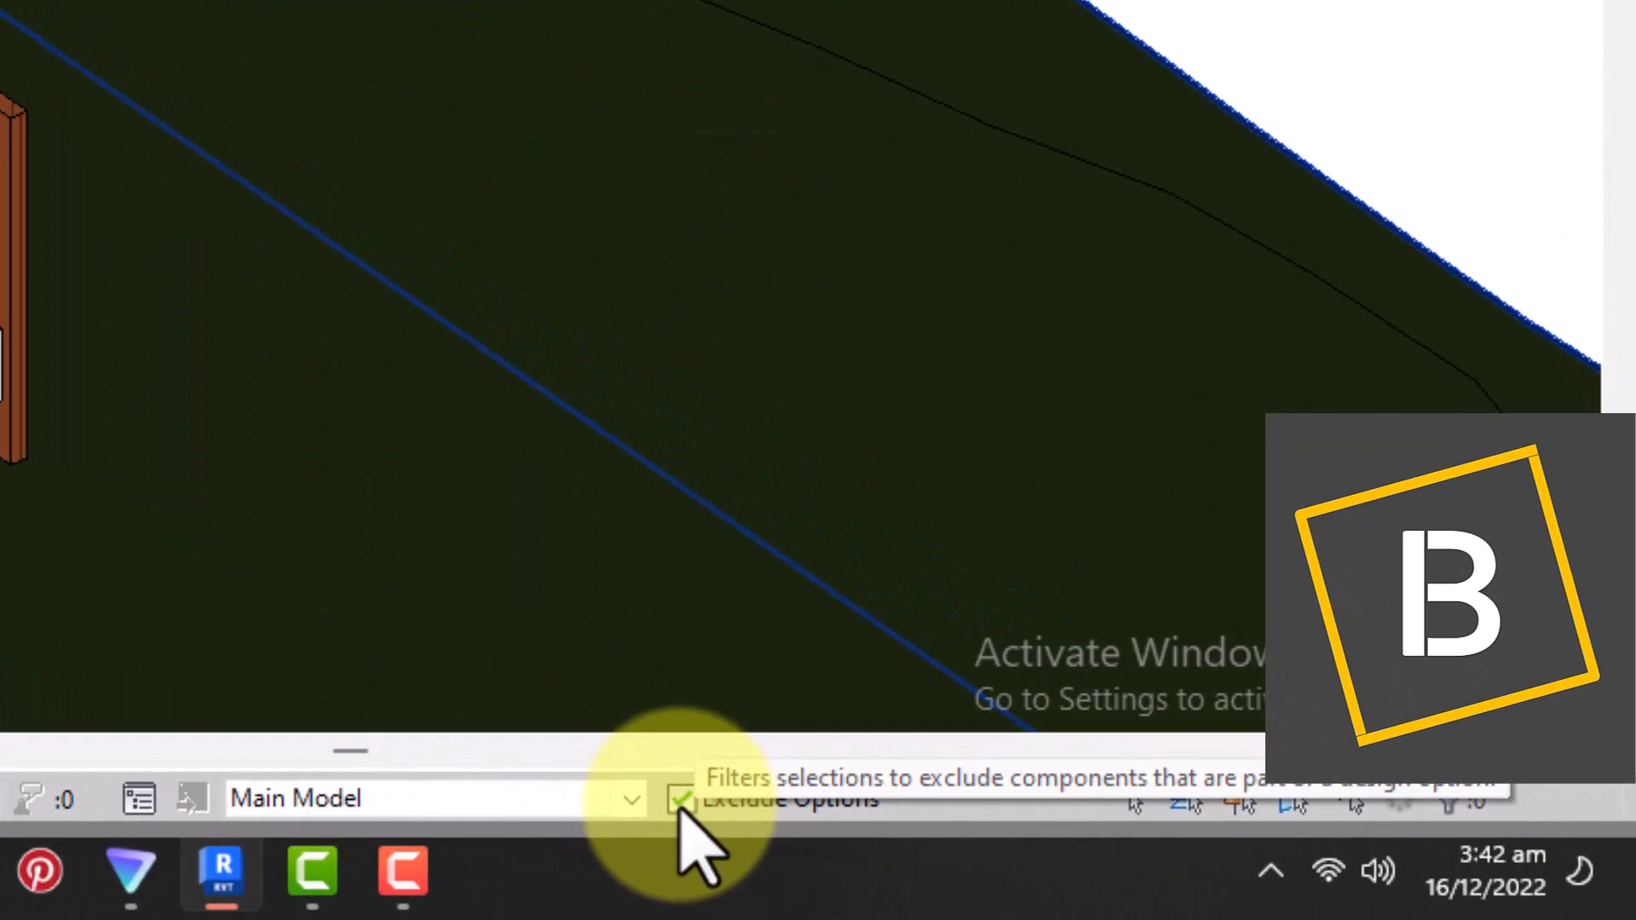
pyautogui.click(680, 801)
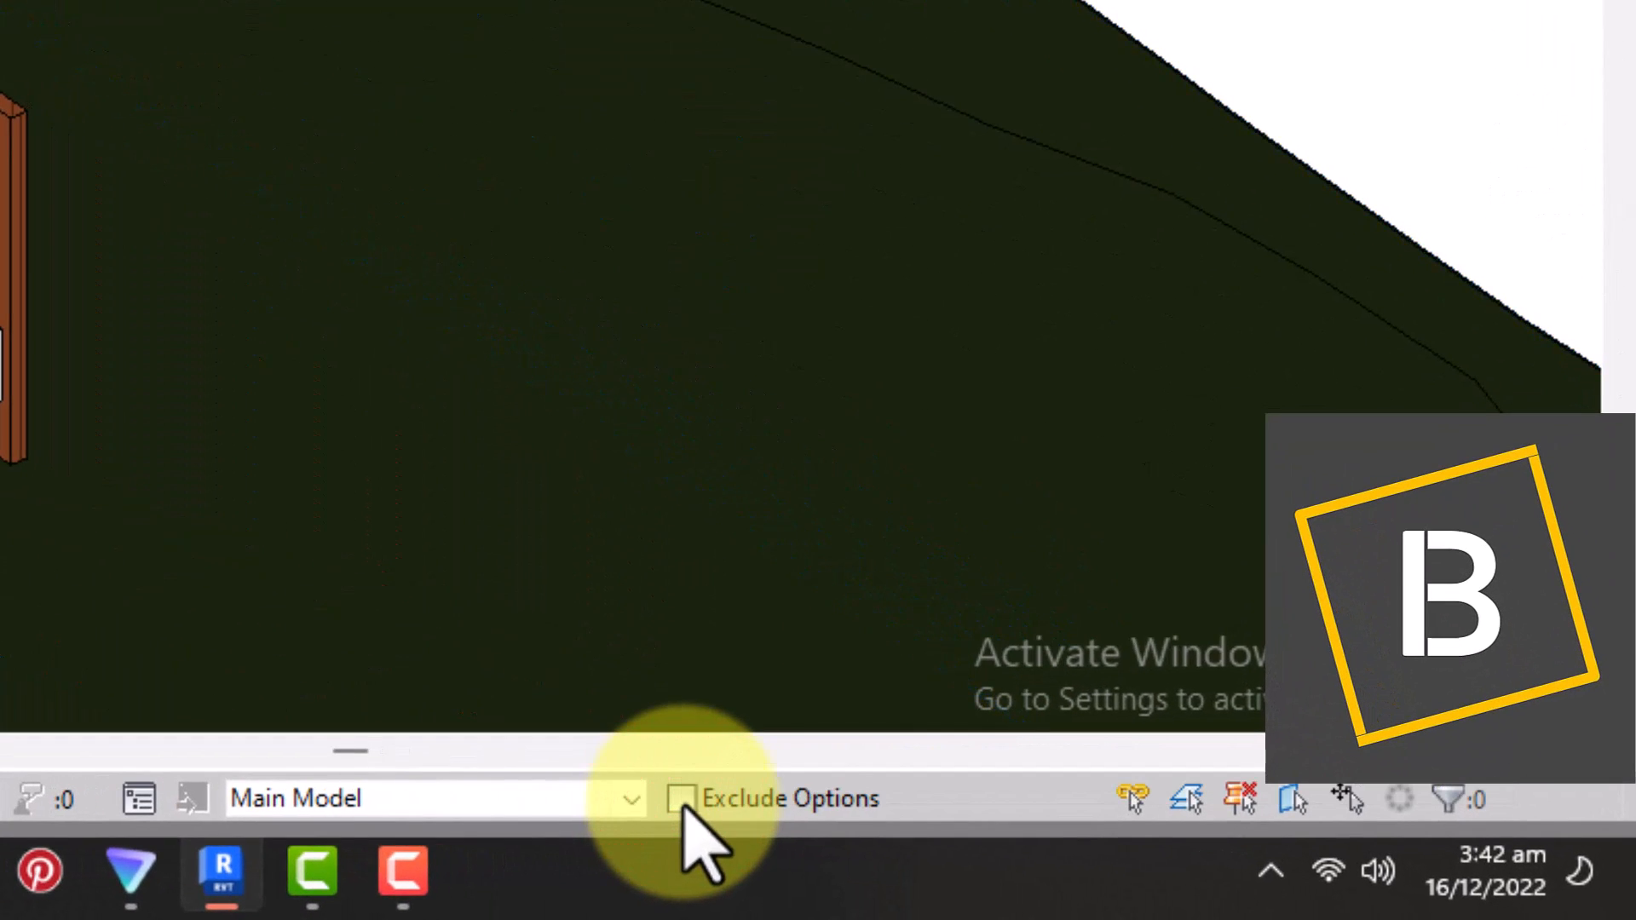
pyautogui.click(685, 801)
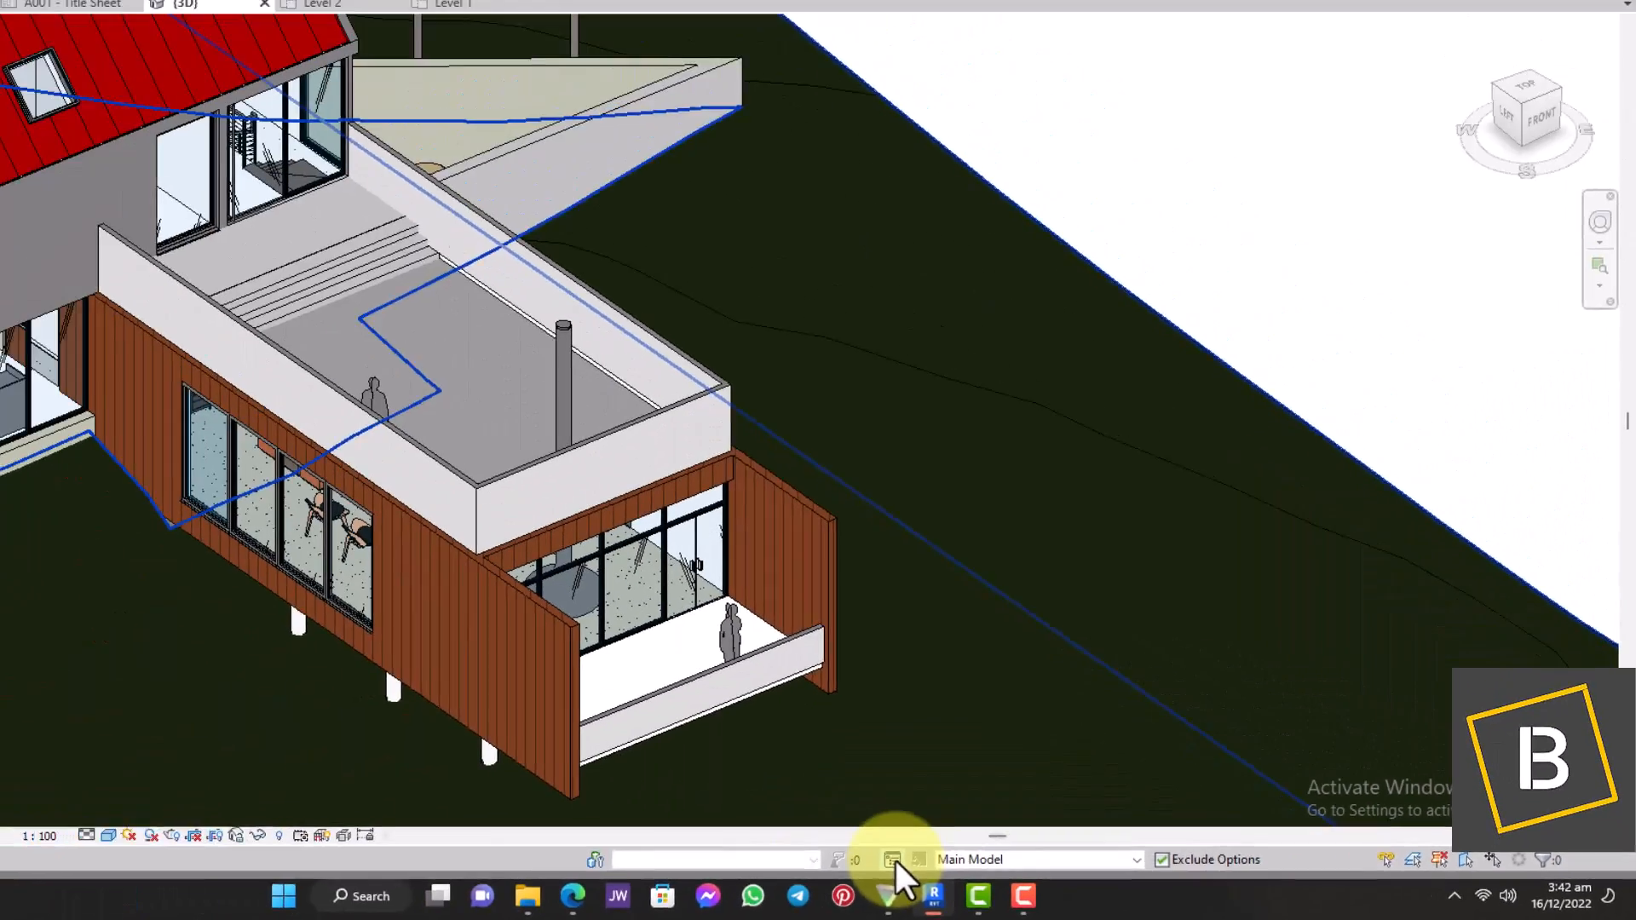
# Accept the primary option of Option Set 1 to integrate it into the main model, then close the design options
pyautogui.click(139, 799)
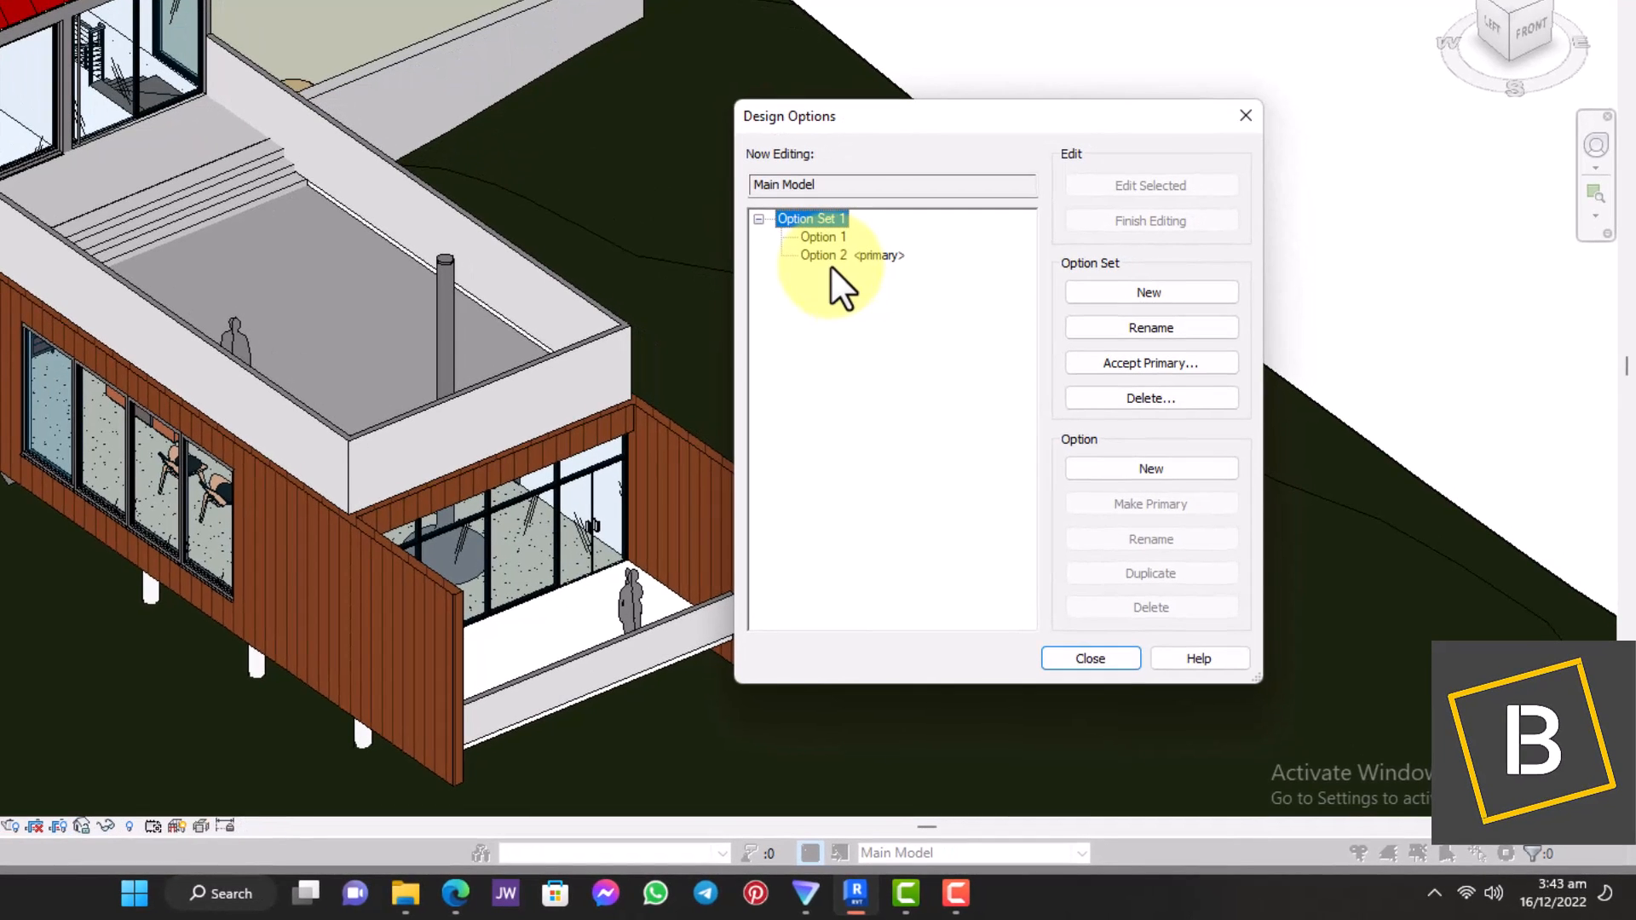
pyautogui.click(1146, 361)
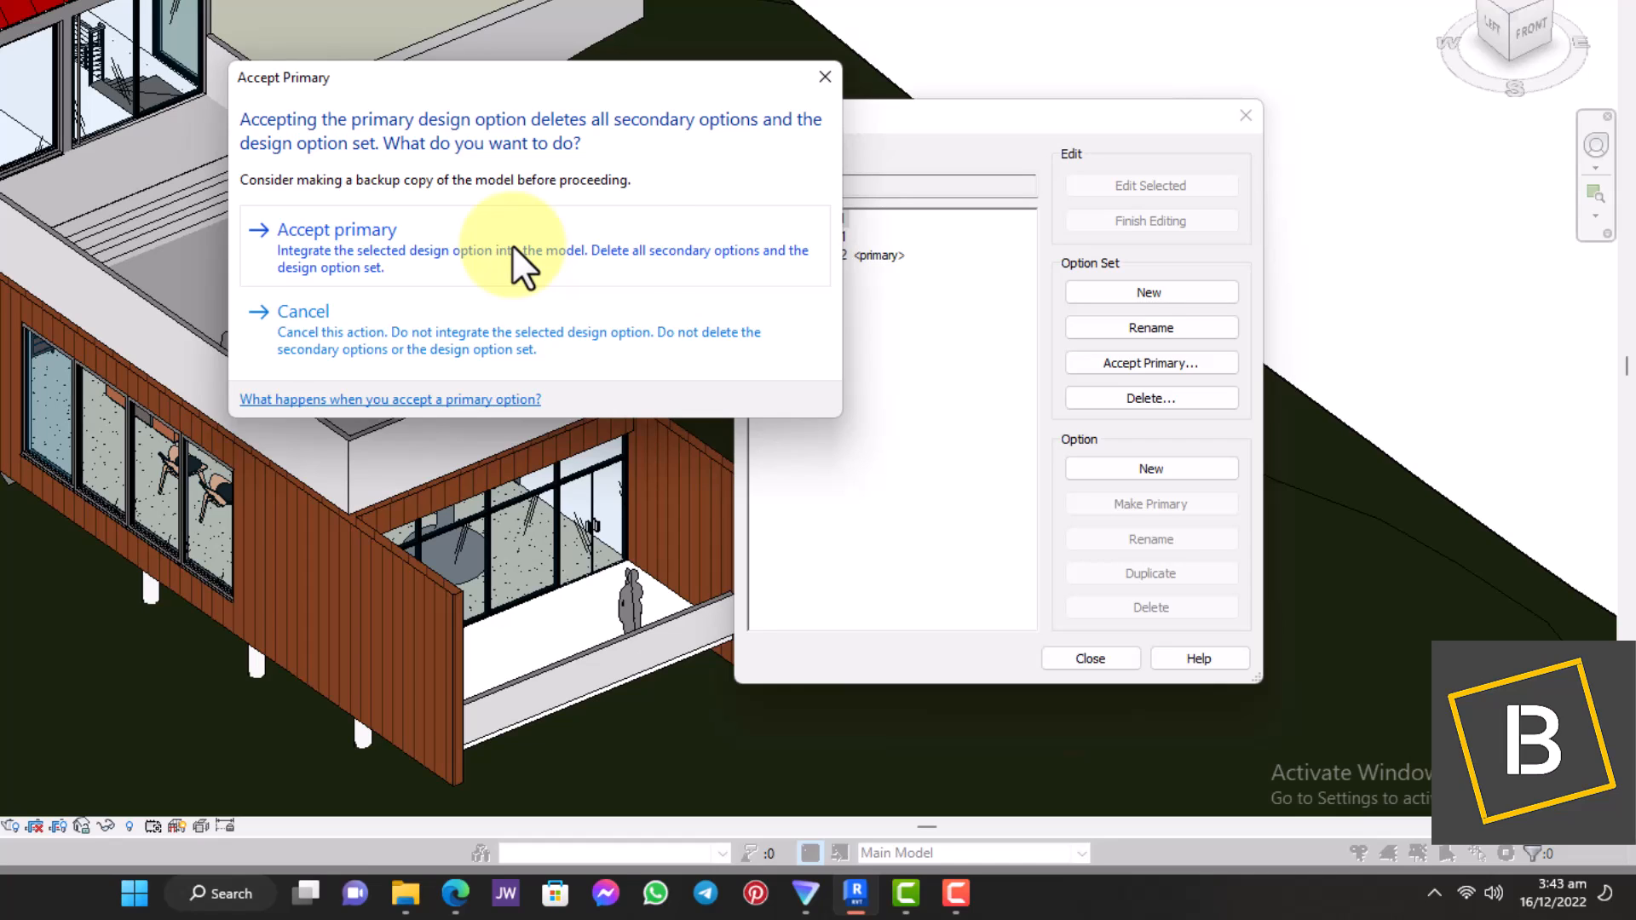
pyautogui.click(665, 249)
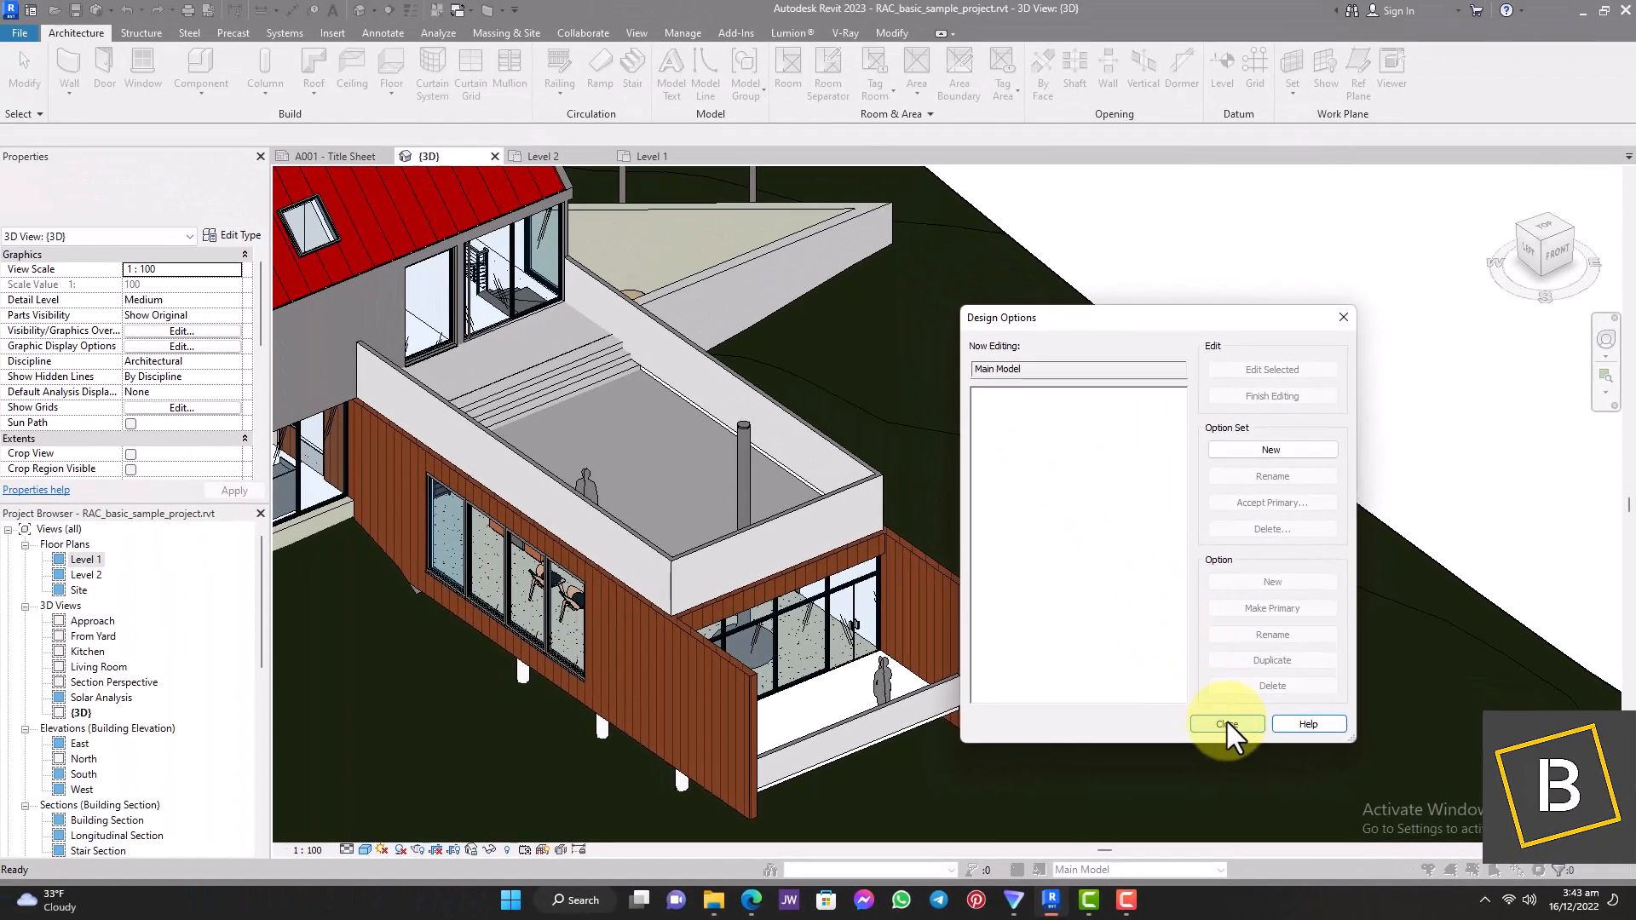
pyautogui.click(1227, 723)
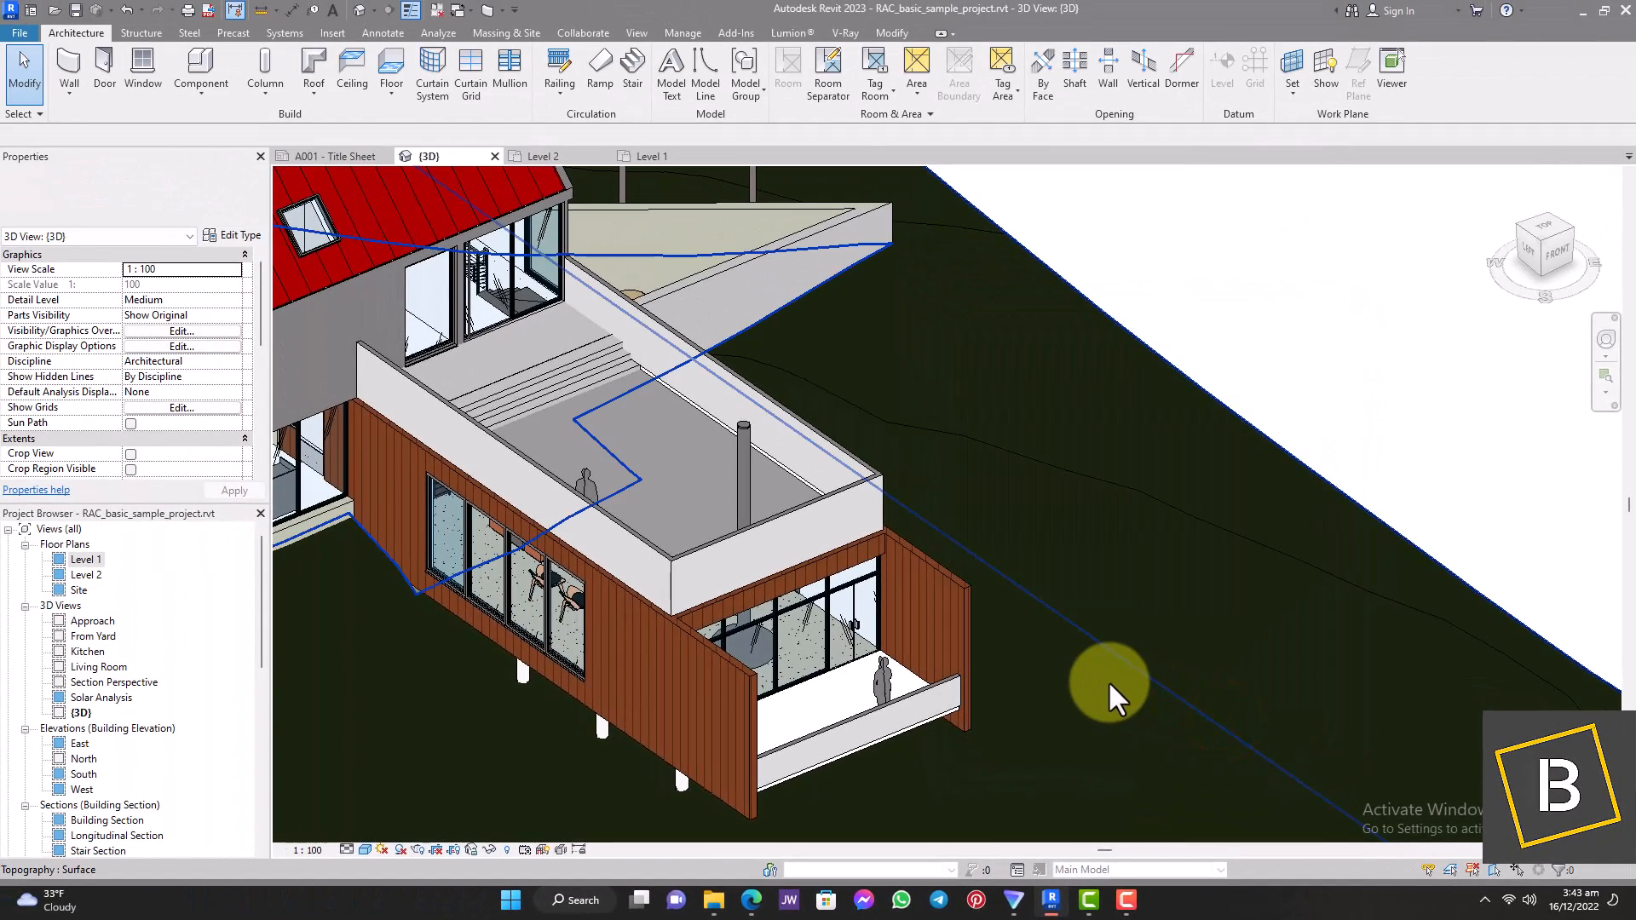
pyautogui.keyDown('shift'); pyautogui.moveTo(1108, 680); pyautogui.dragTo(895, 603, button='middle'); pyautogui.keyUp('shift')
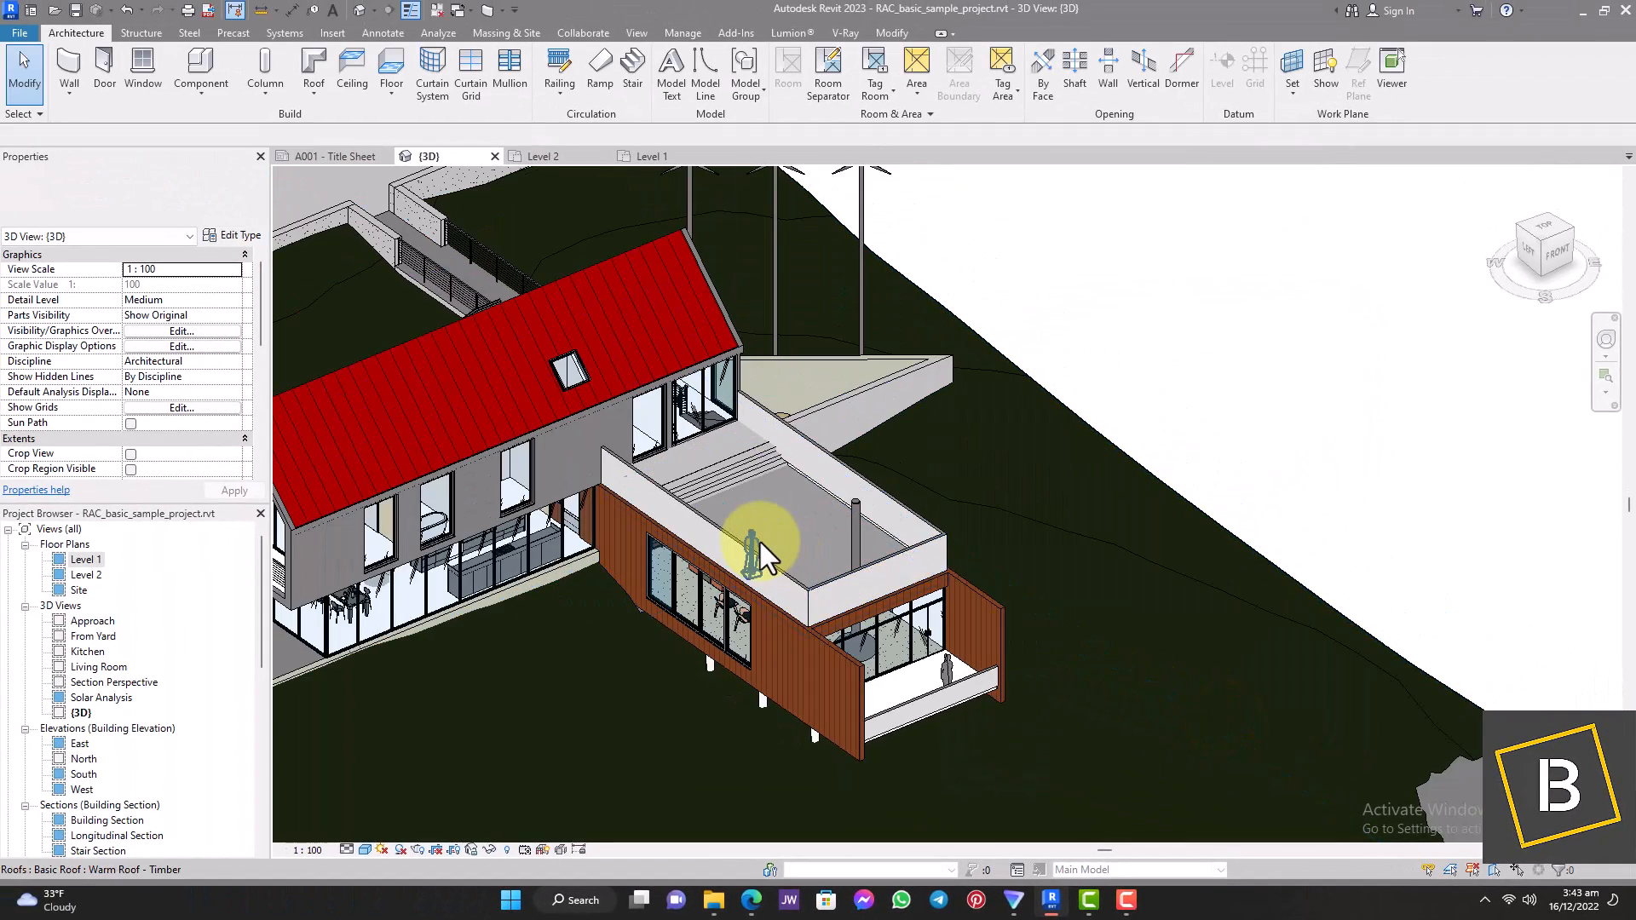
pyautogui.scroll(1, 761, 542)
pyautogui.scroll(4, 760, 542)
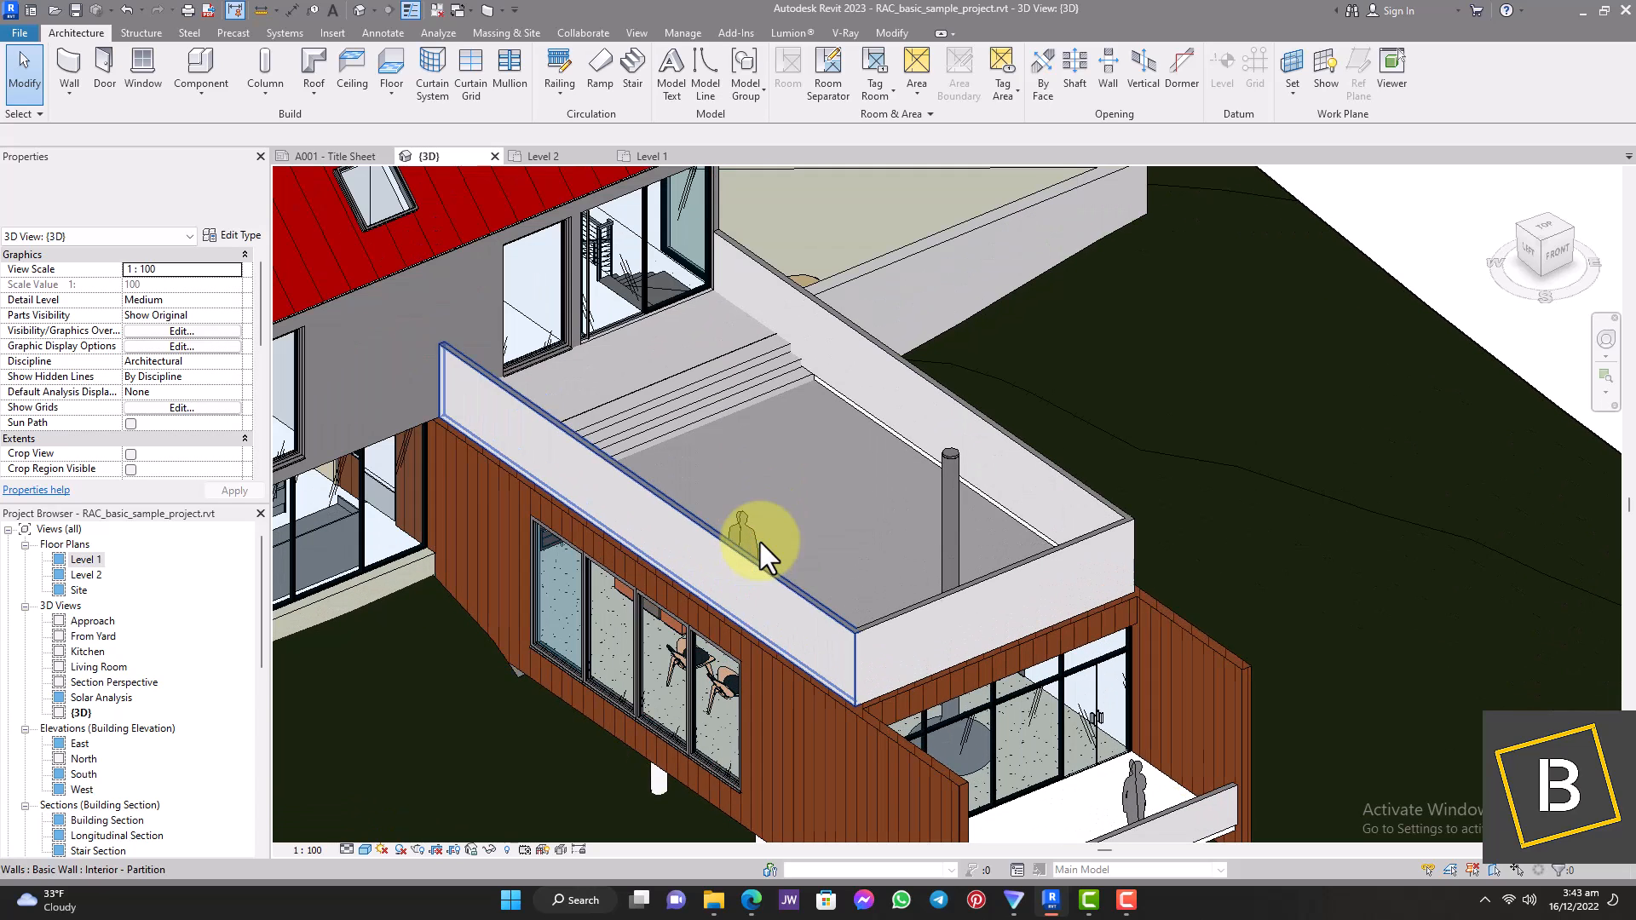
pyautogui.press('Tab')
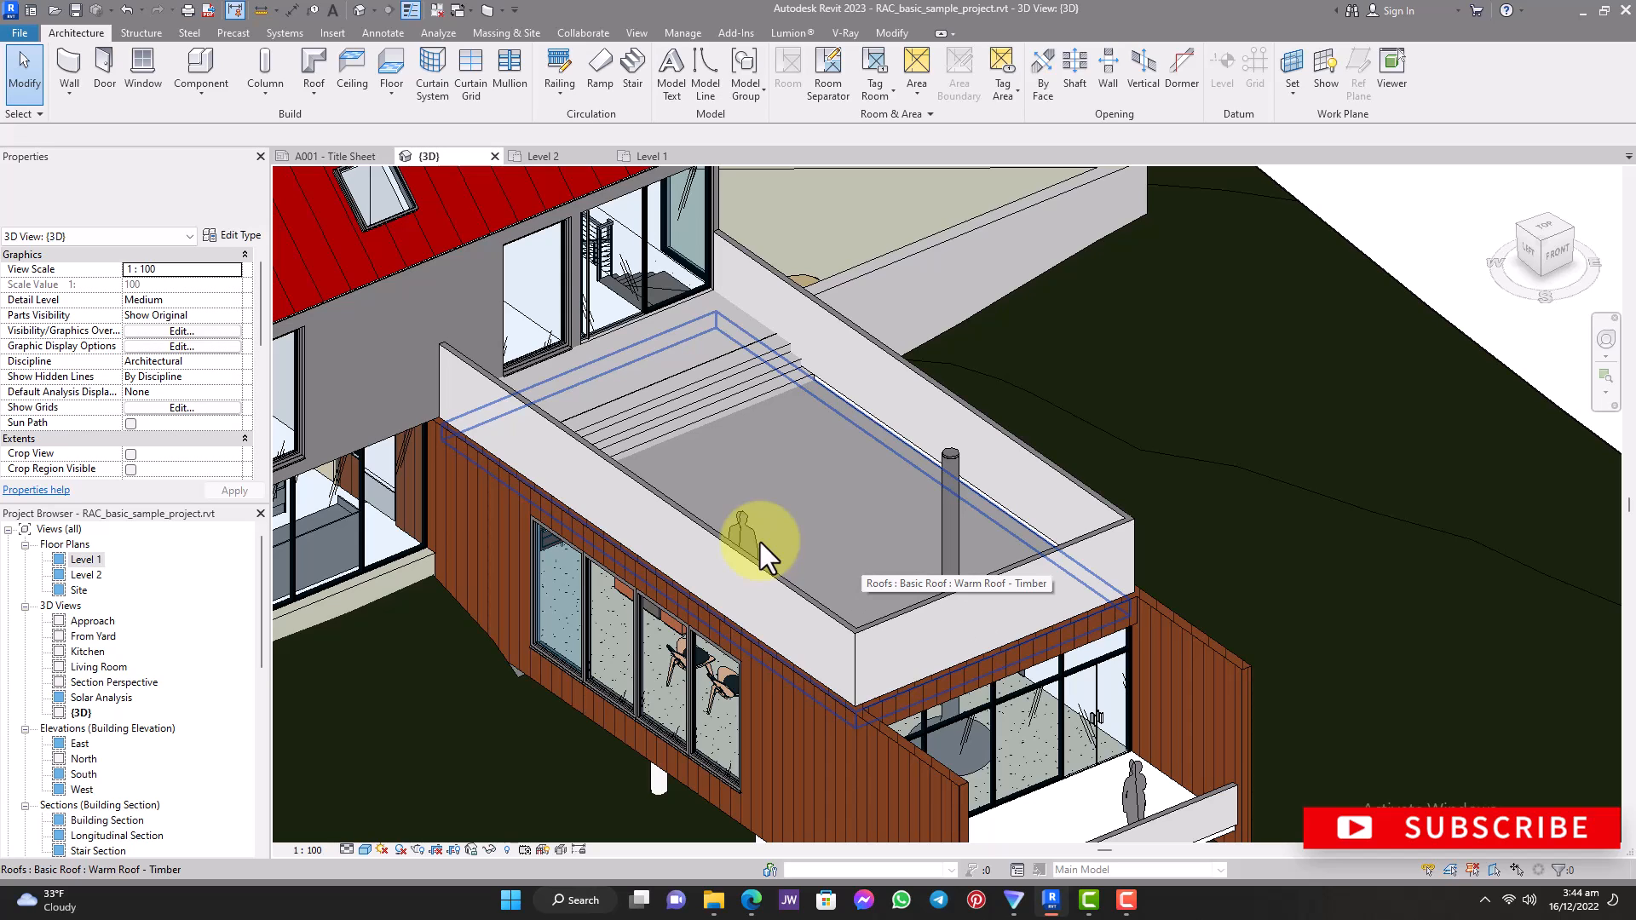
pyautogui.scroll(-3, 873, 518)
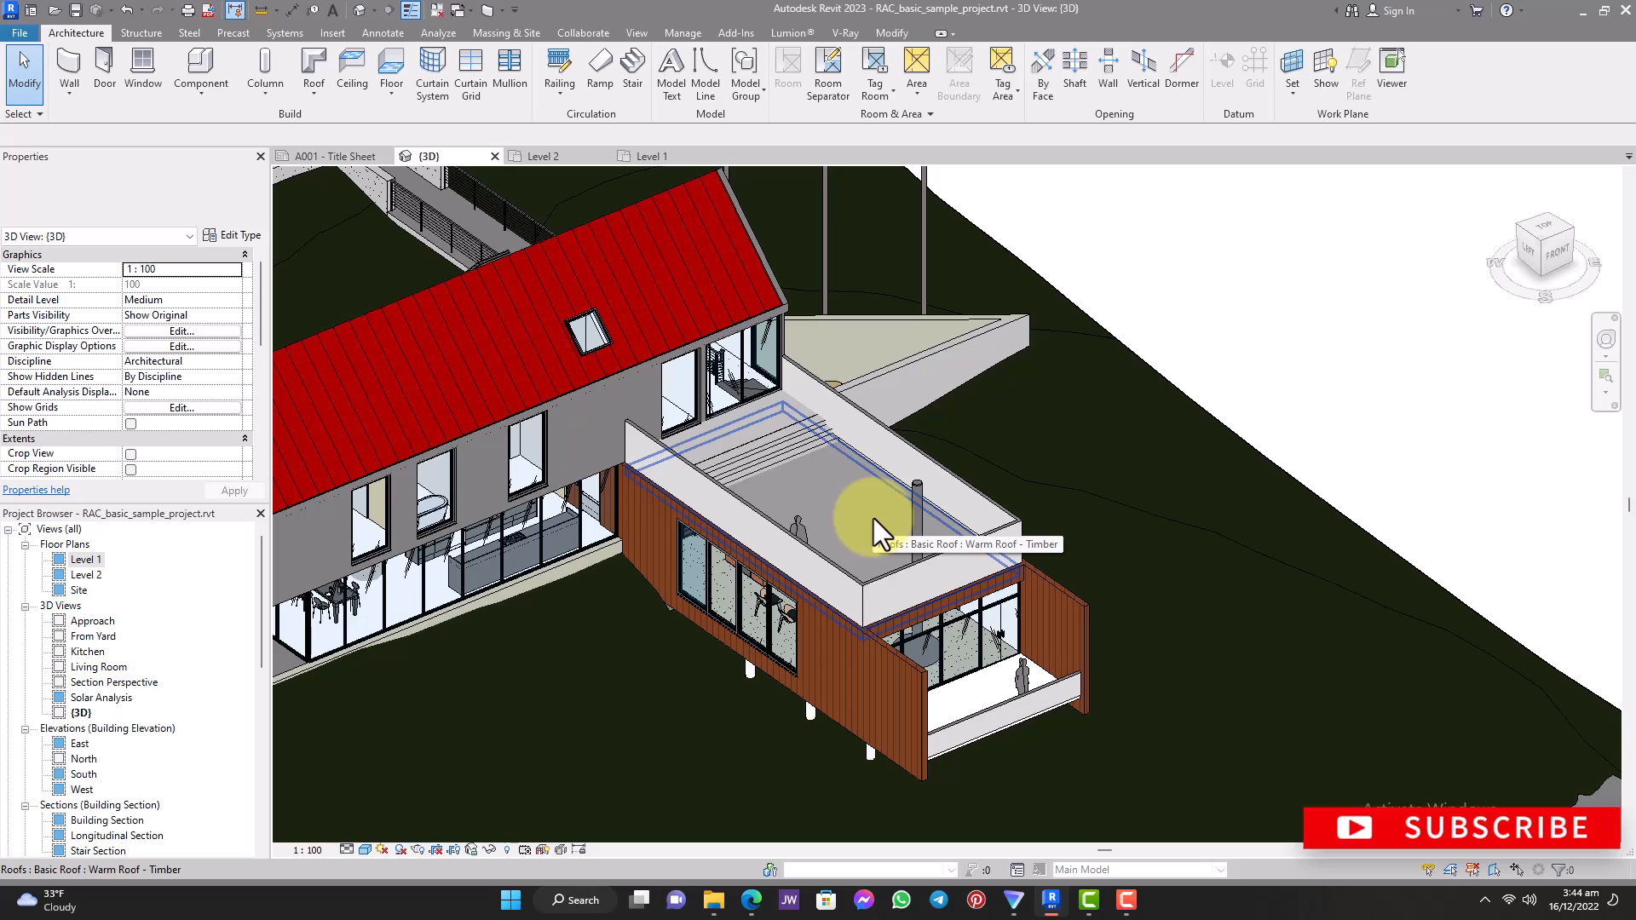